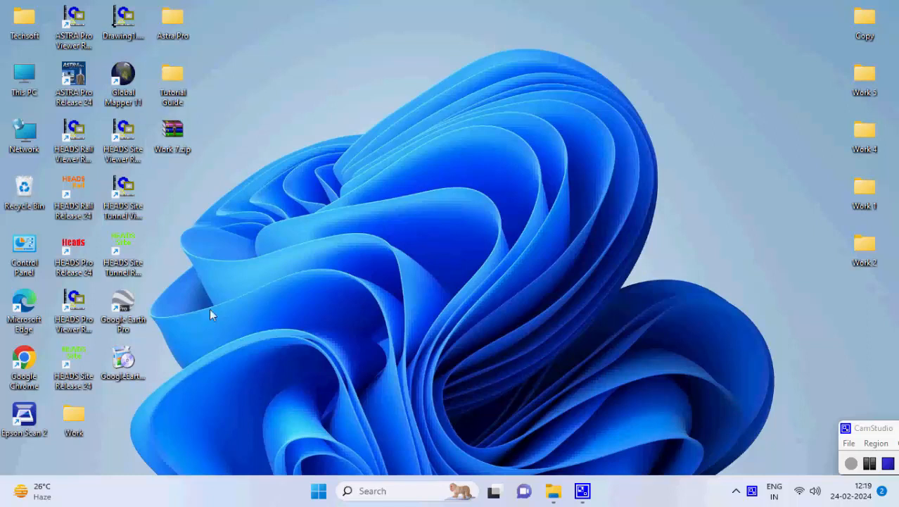
- Launch HEADS Rail Release 24 and set its working folder to the Work 2 folder on the desktop
double_click(74, 193)
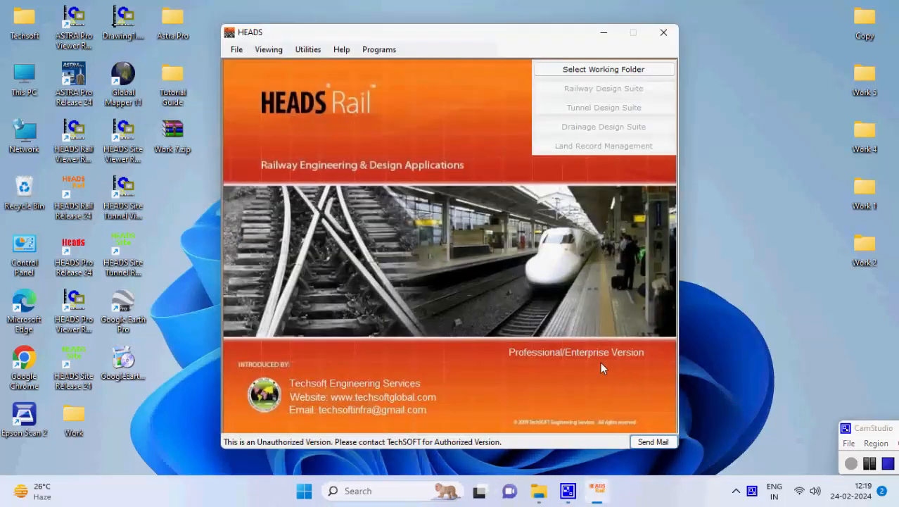
click(236, 49)
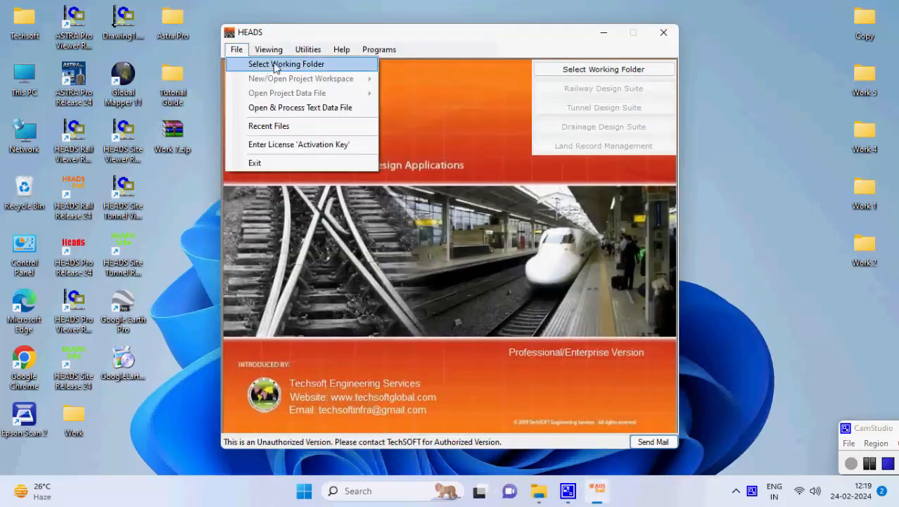
click(336, 64)
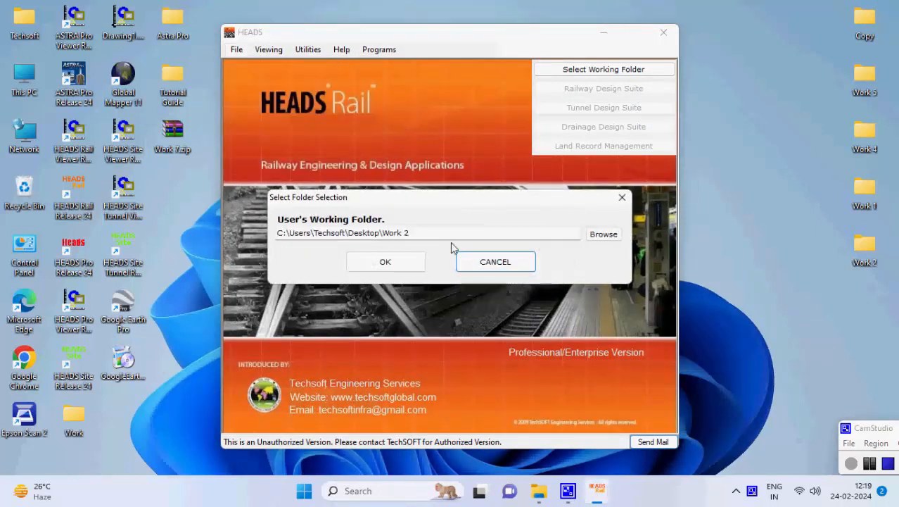
click(606, 235)
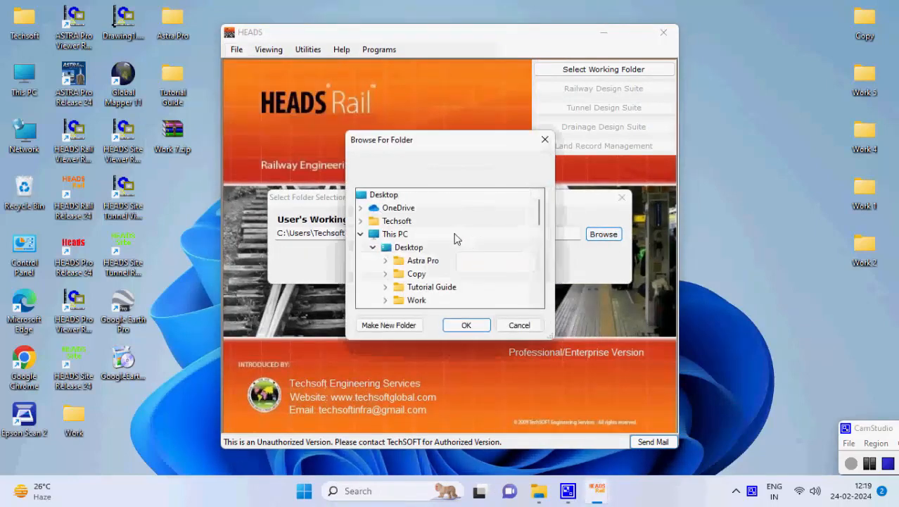
scroll(431, 264, down, 1)
click(431, 287)
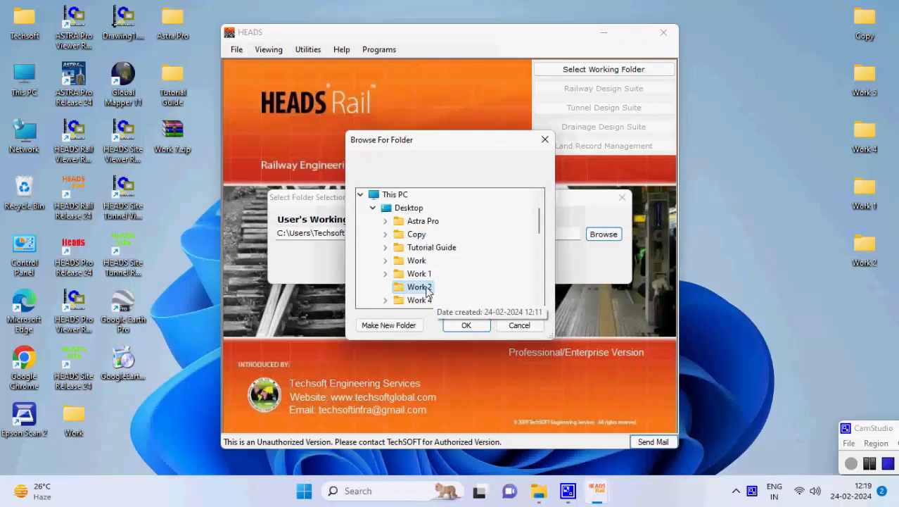
click(478, 326)
click(410, 263)
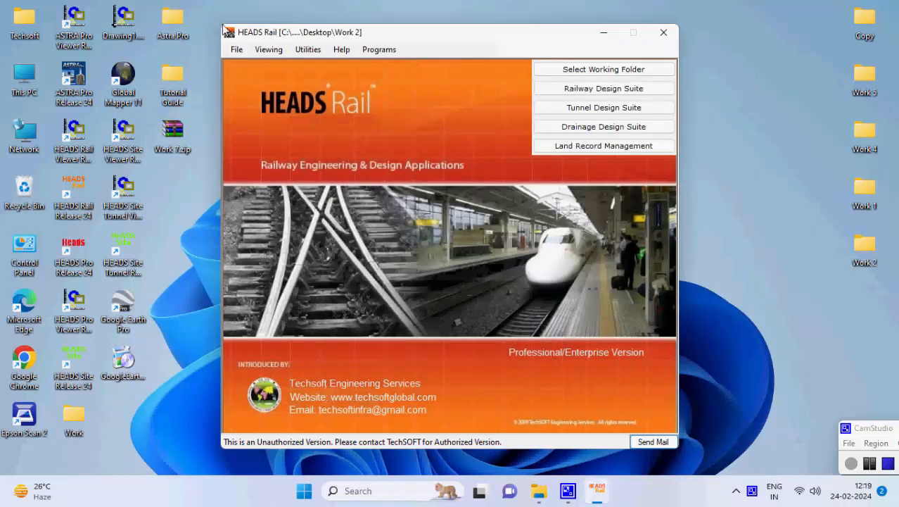
- Open a Railway Yard Design project workspace from the Railway Design Suite
click(235, 50)
mouse_move(297, 87)
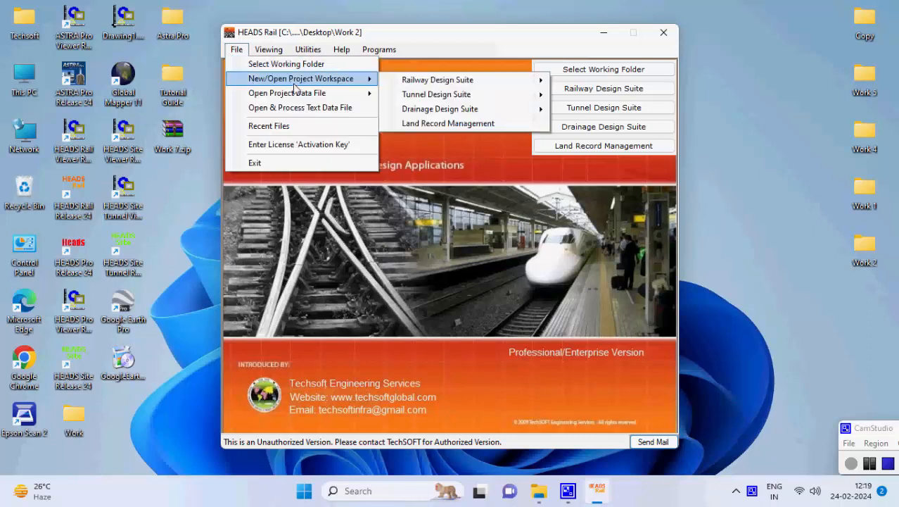
mouse_move(454, 82)
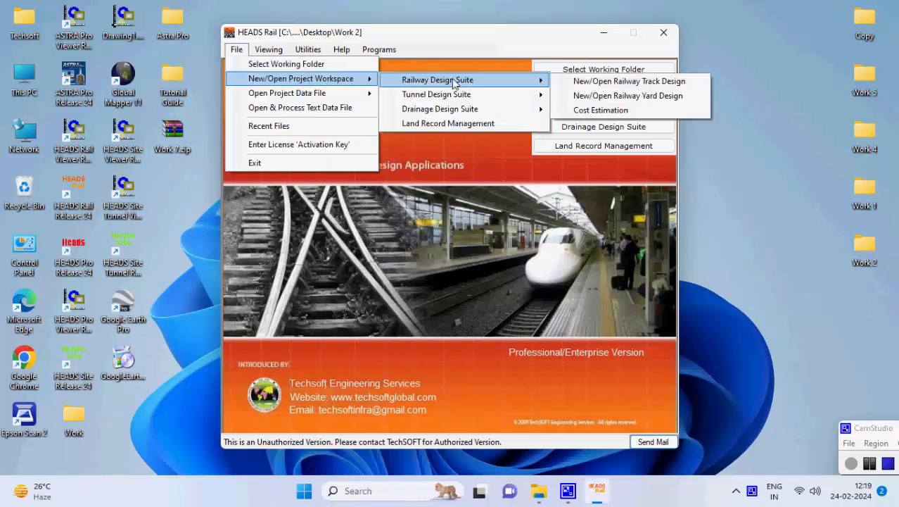
click(672, 98)
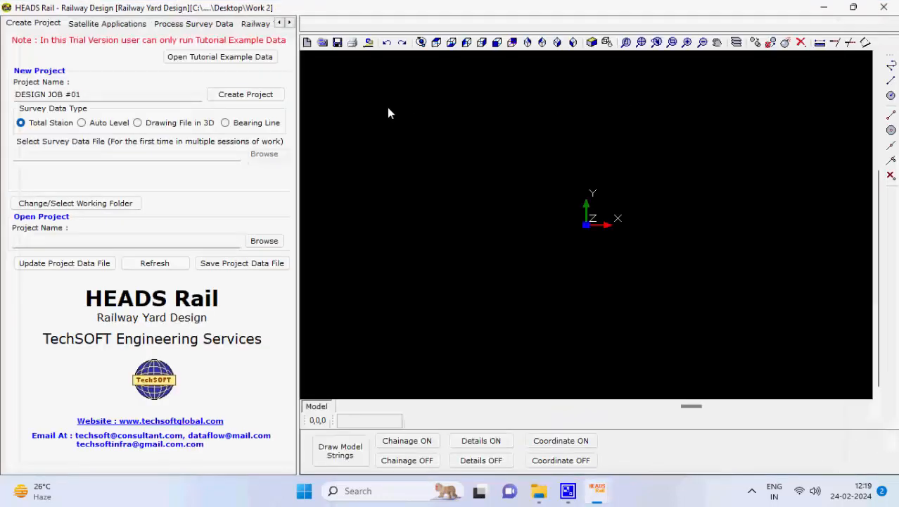
- Load the tutorial example data for the yard design project and close the opened SURVEY.txt file
click(267, 61)
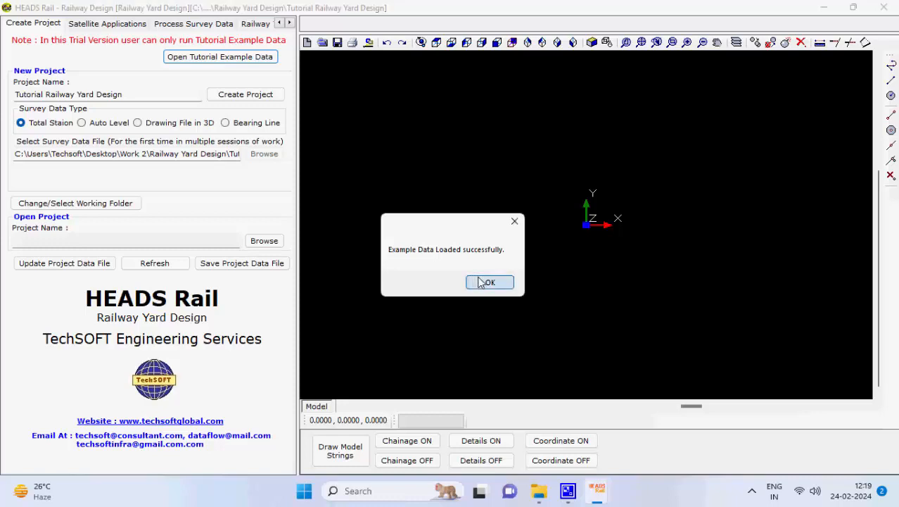
click(481, 282)
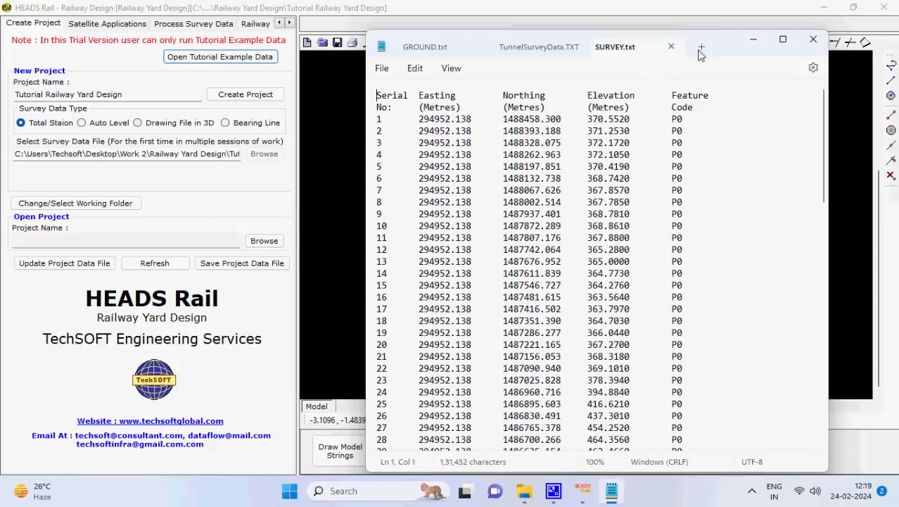
click(814, 39)
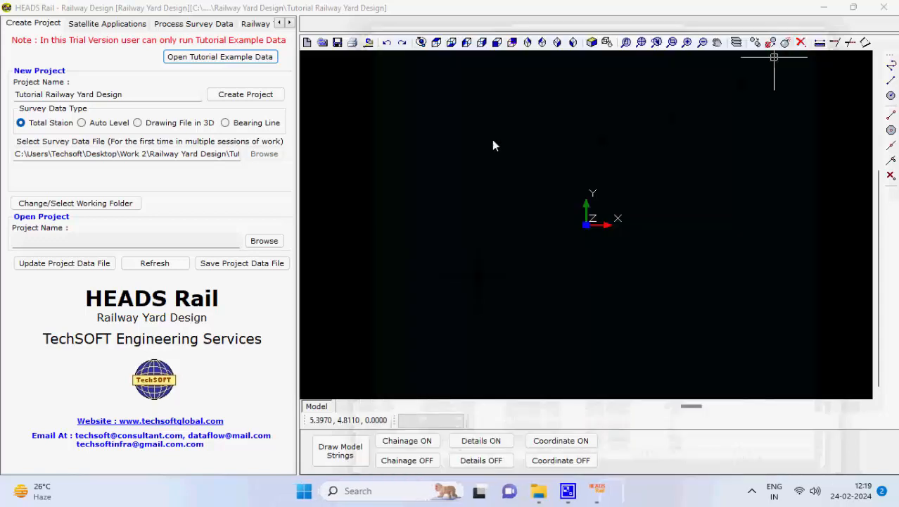
- Create the ground model from the project's survey data
click(160, 25)
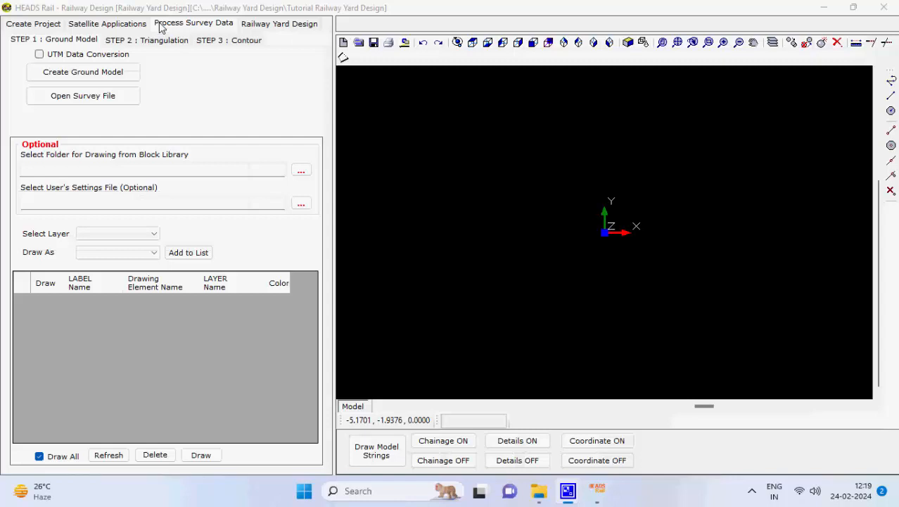
click(131, 72)
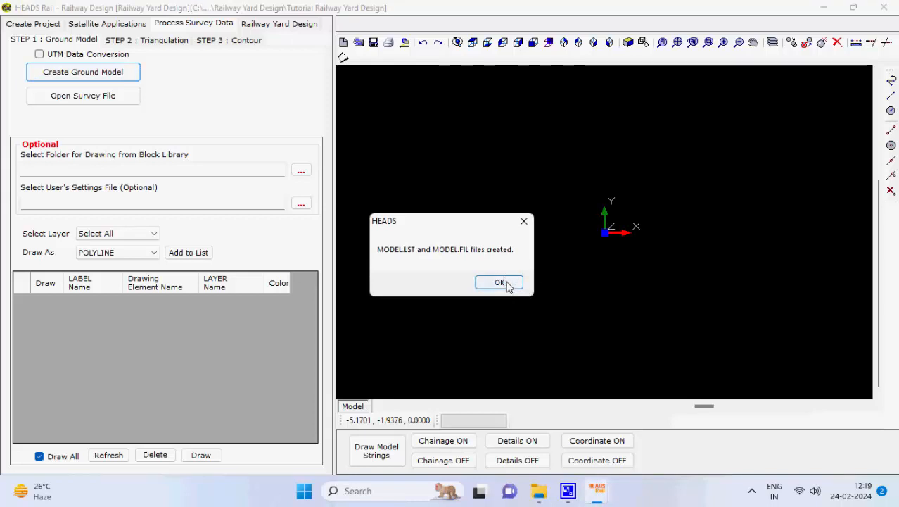
click(502, 283)
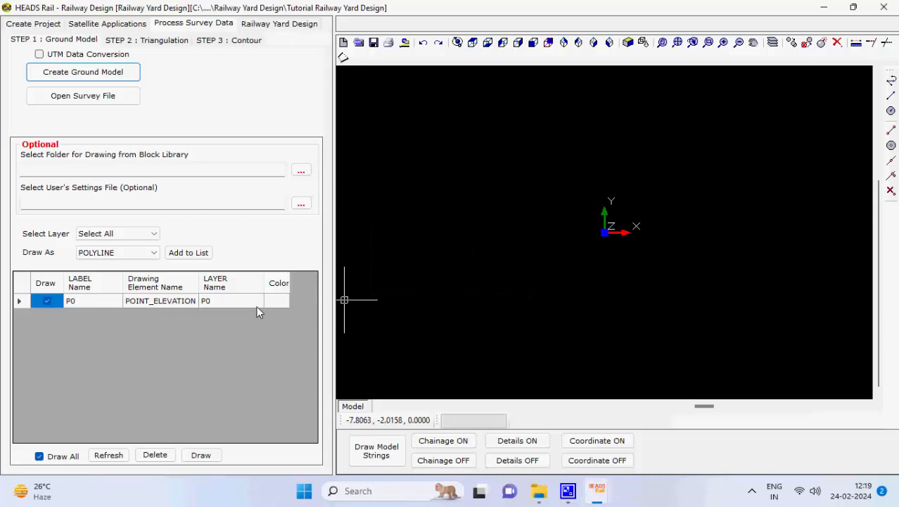
- Set the colour of the P0 point elevation layer to dark orange and draw the ground model points
click(276, 302)
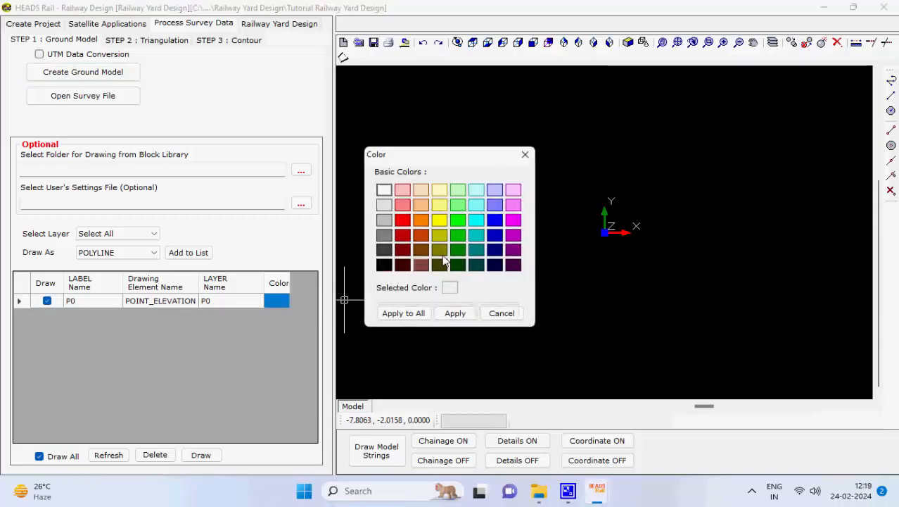
click(421, 235)
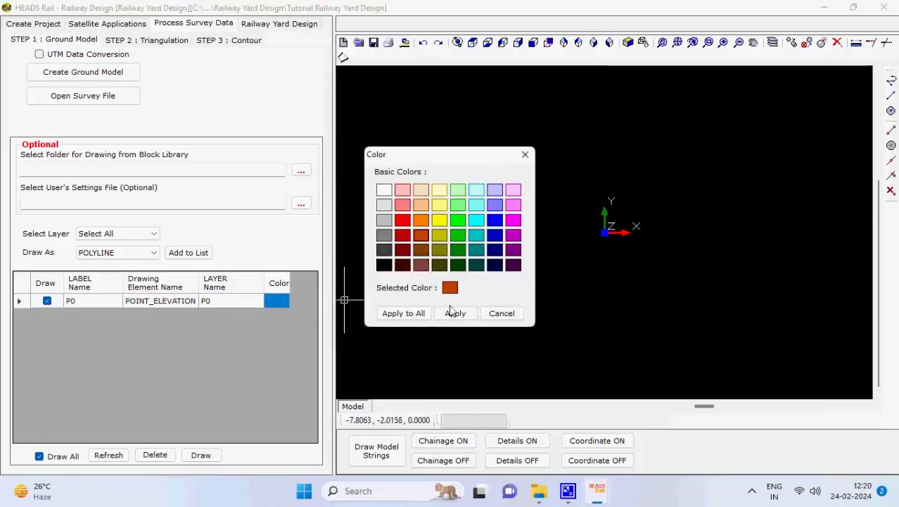
click(454, 312)
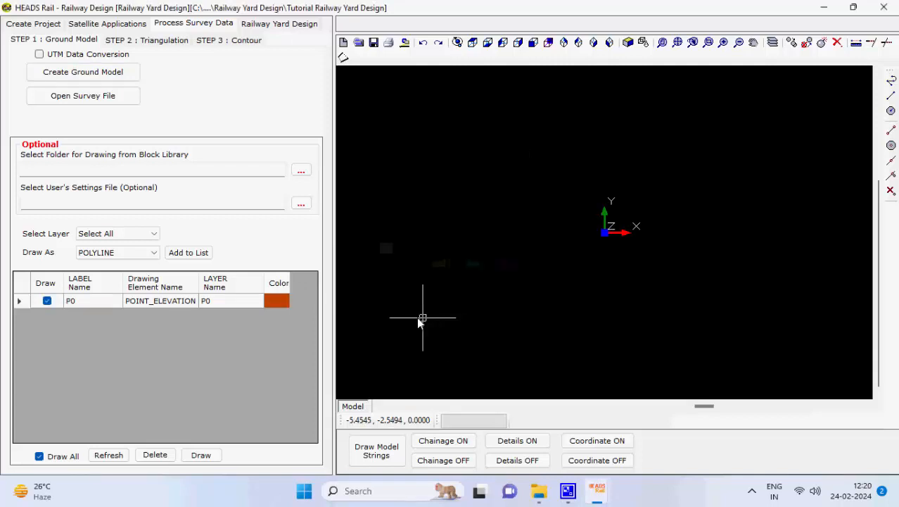
click(202, 456)
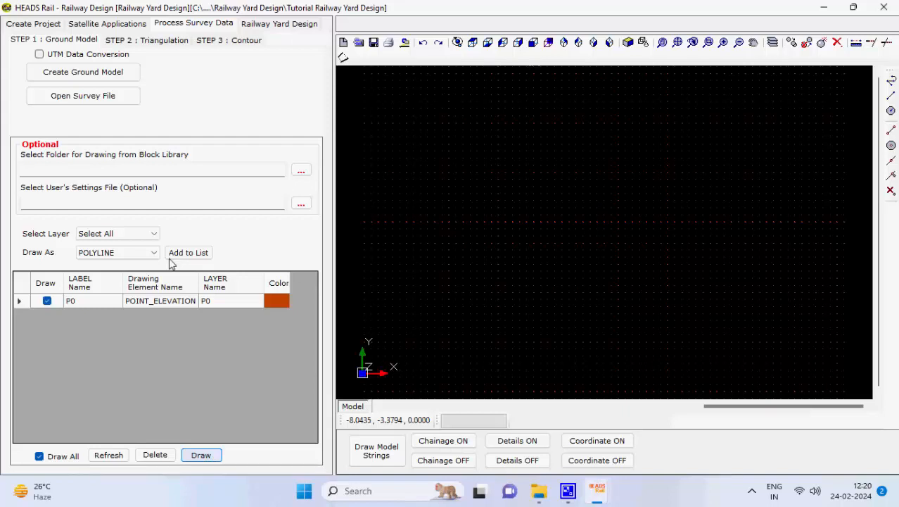
- Create the triangulation model from the SURVEY P0 string by running the DTM generation
click(173, 40)
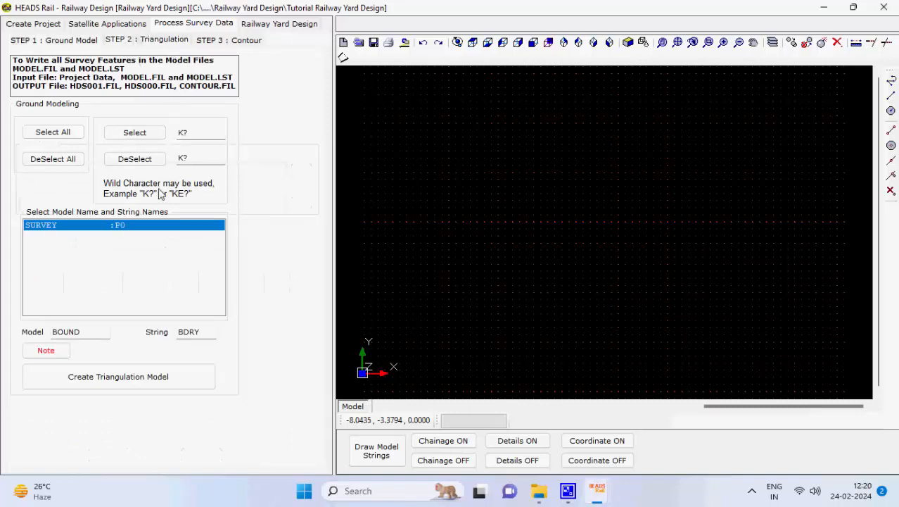
click(129, 377)
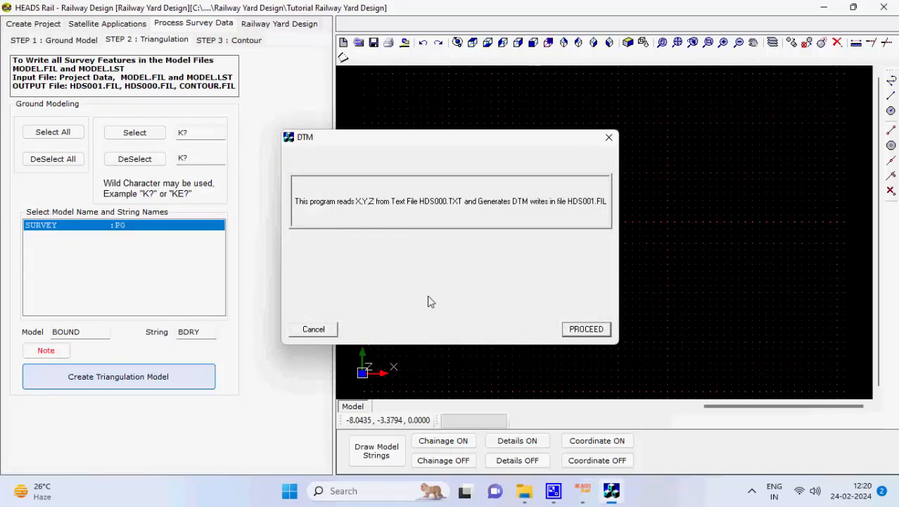
click(577, 331)
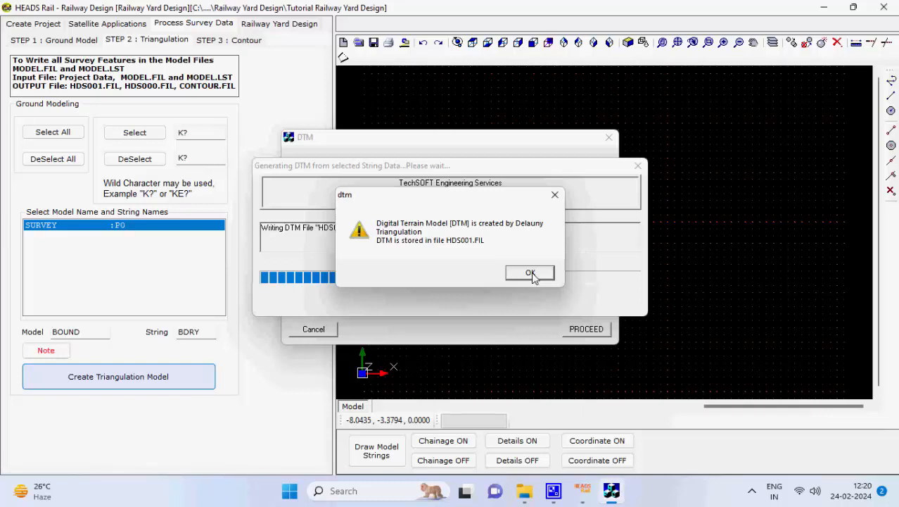
click(531, 274)
- Create the ground contour model by running the full Contour program, quit that program, and draw the contours in the model view
click(217, 40)
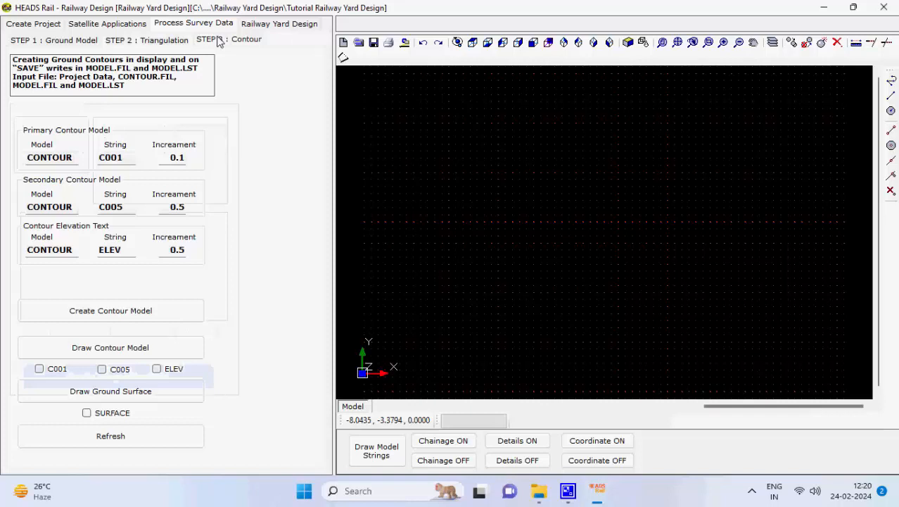
click(163, 318)
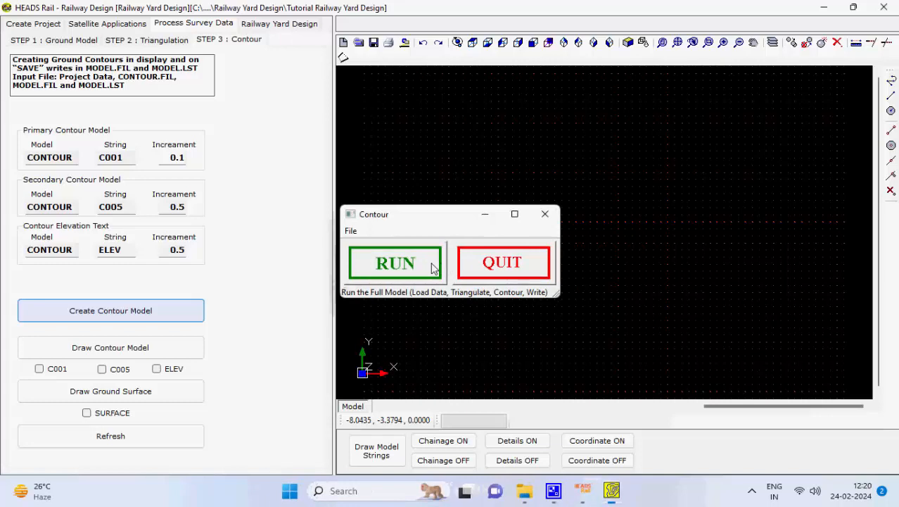
click(415, 264)
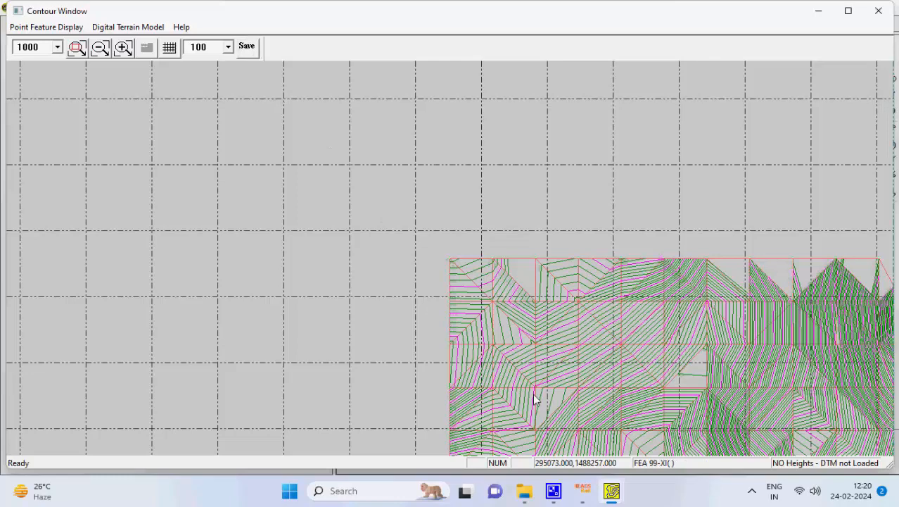
mouse_move(611, 491)
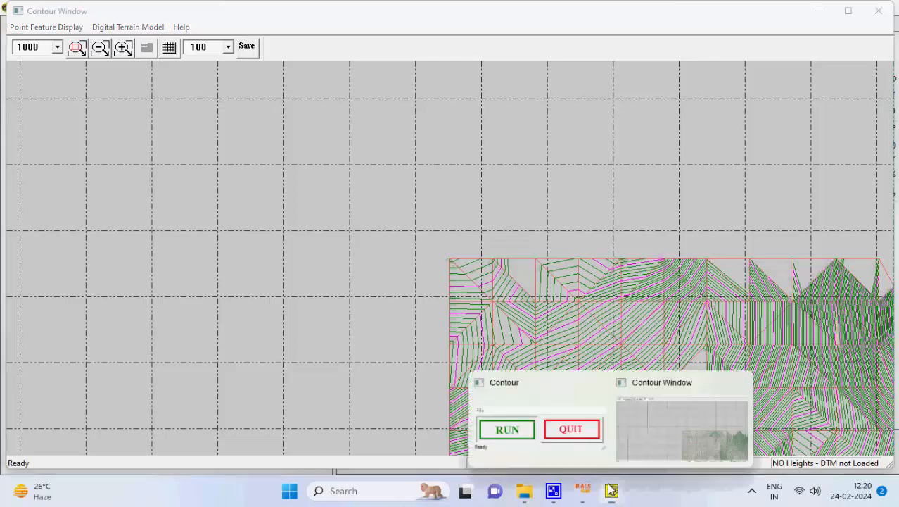
click(564, 425)
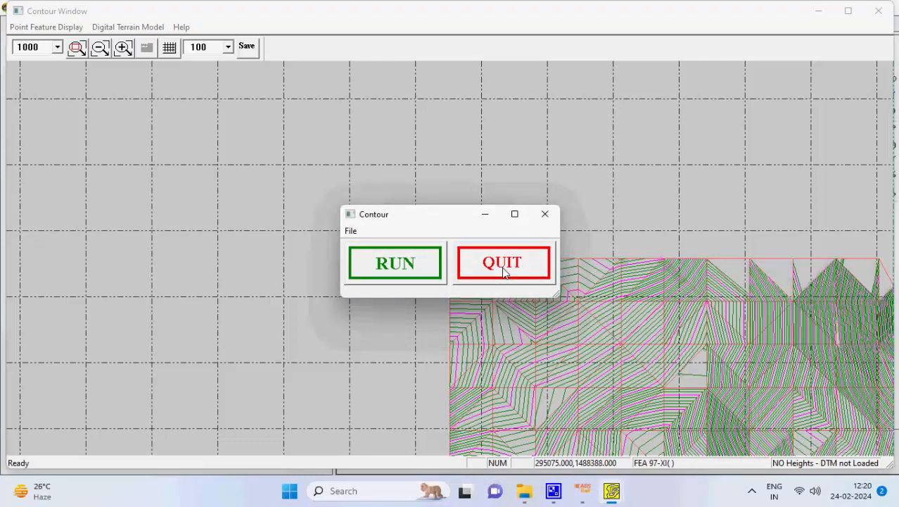
click(503, 271)
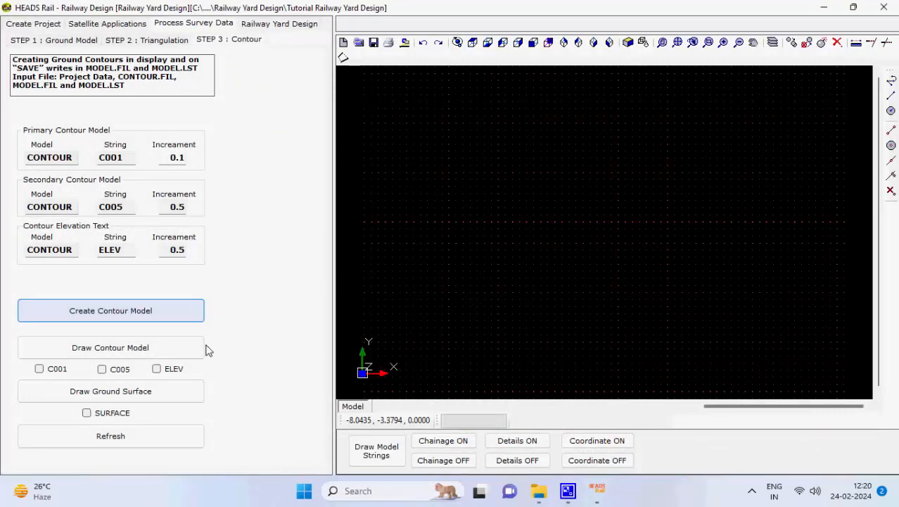
click(203, 347)
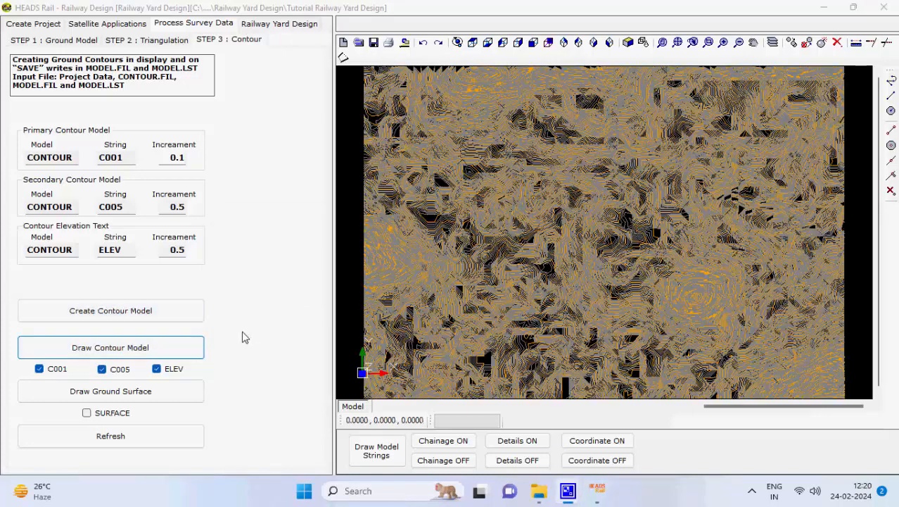
- Start processing the HALIGN design data for the railway yard and complete the horizontal alignment for string M001
click(252, 27)
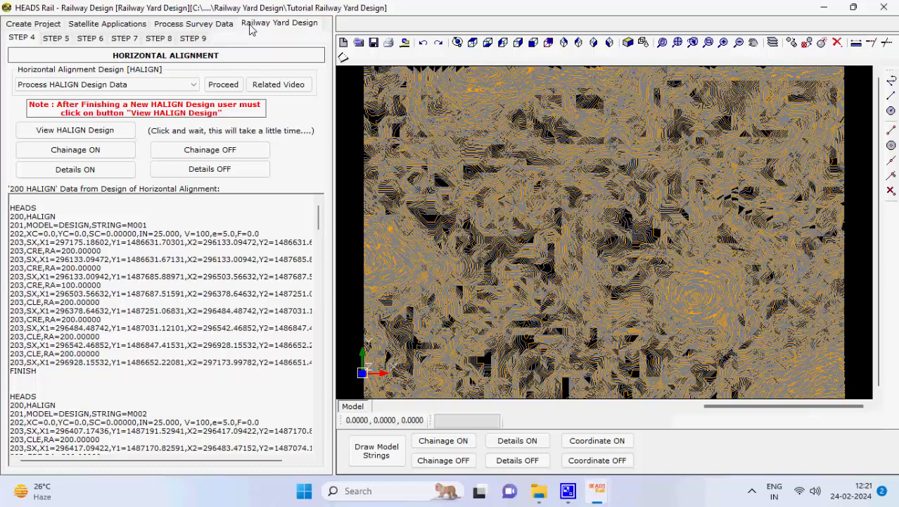
click(224, 86)
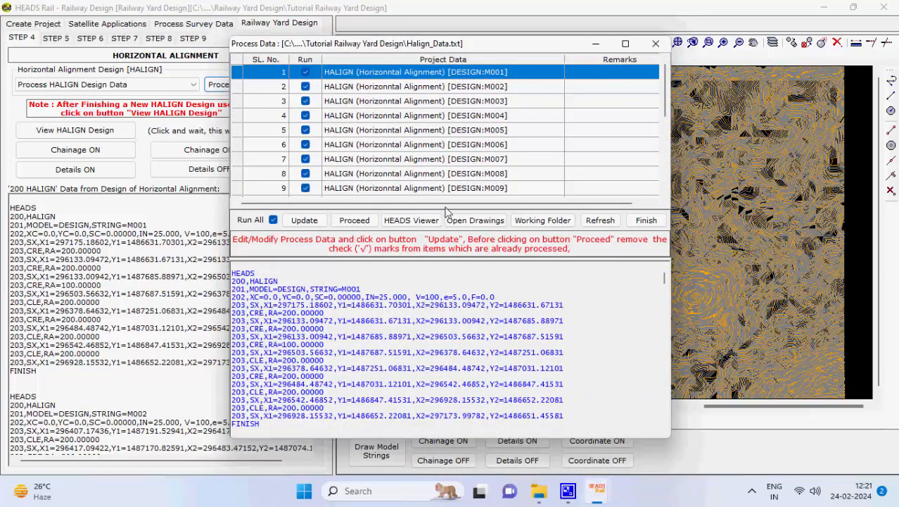
click(368, 220)
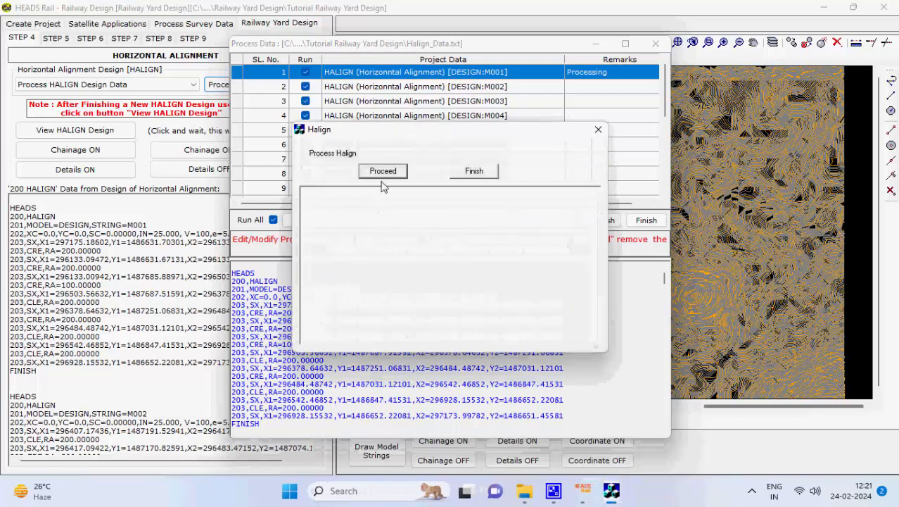
click(382, 173)
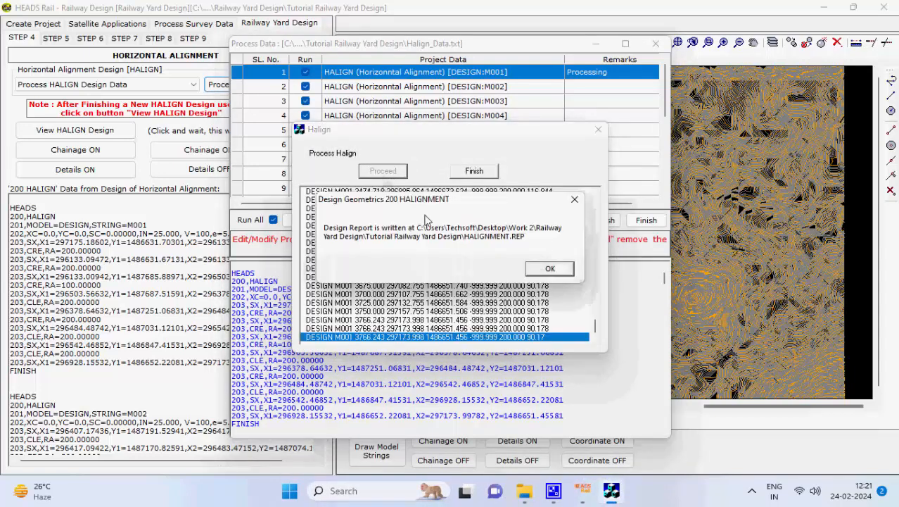
click(551, 270)
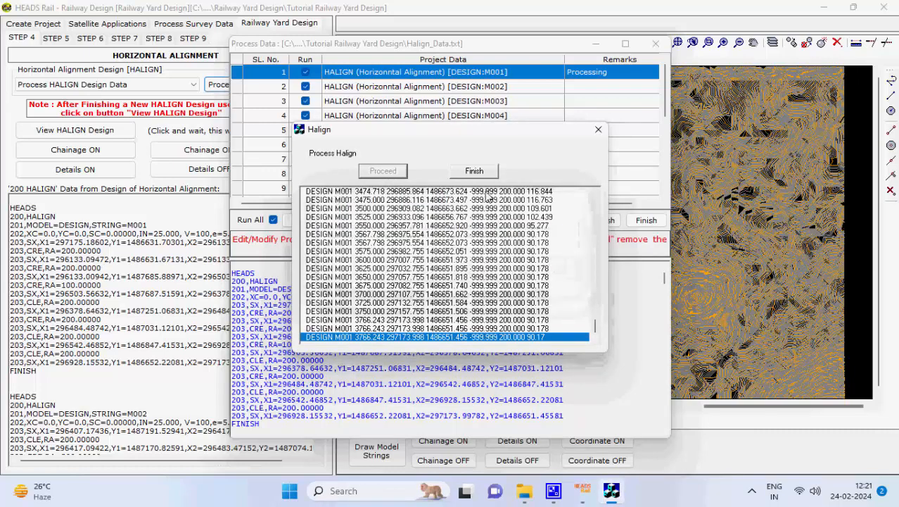
click(482, 176)
- Complete the HALIGN horizontal alignment processing for the remaining design strings M002 to M021 and finish the process data session
click(382, 172)
click(551, 269)
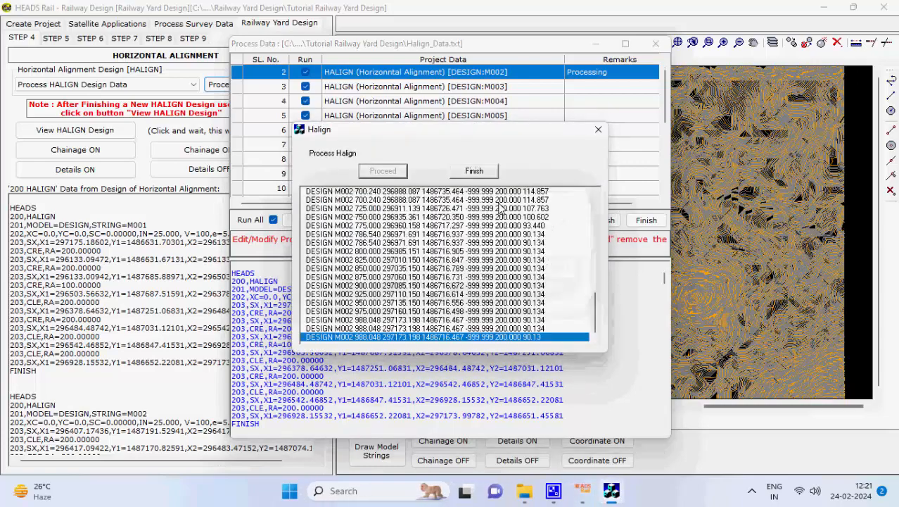
click(478, 174)
click(383, 172)
click(550, 268)
click(479, 174)
click(383, 173)
click(551, 269)
click(483, 174)
click(383, 173)
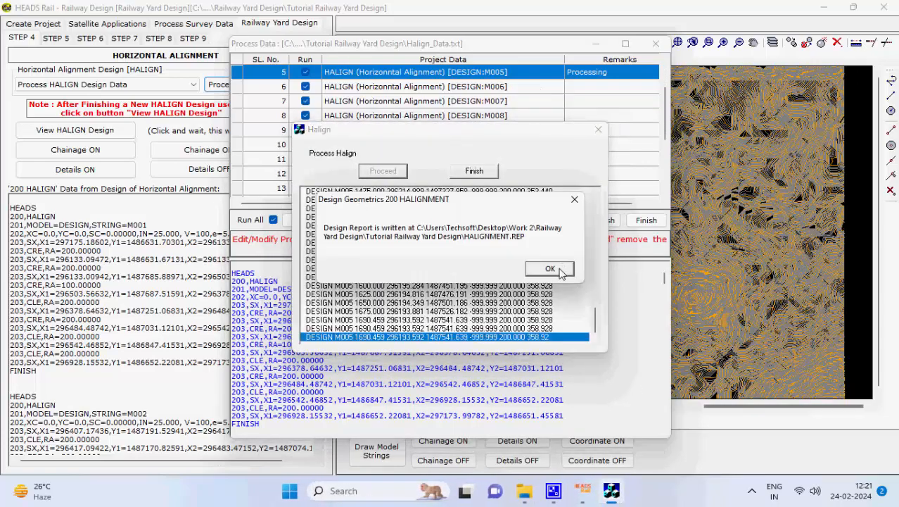
click(550, 269)
click(479, 174)
click(383, 173)
click(546, 271)
click(551, 270)
click(479, 174)
click(387, 173)
click(551, 268)
click(478, 174)
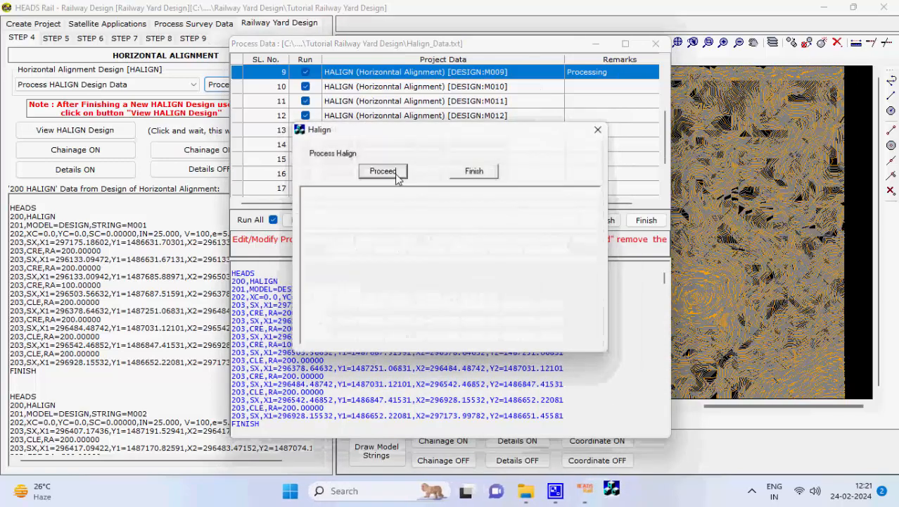
click(394, 173)
click(550, 269)
click(479, 174)
click(480, 172)
click(386, 172)
click(550, 269)
click(480, 173)
click(386, 173)
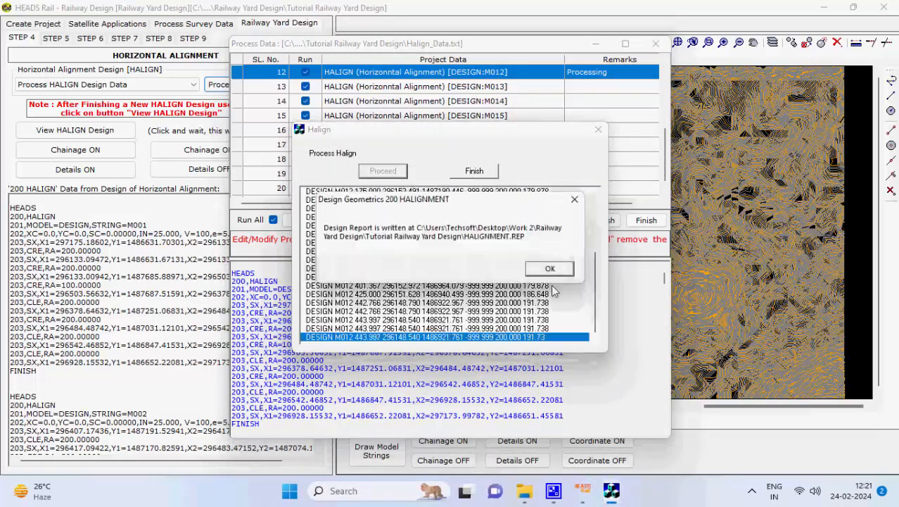
click(550, 269)
click(480, 173)
click(386, 173)
click(385, 173)
click(551, 269)
click(480, 173)
click(384, 172)
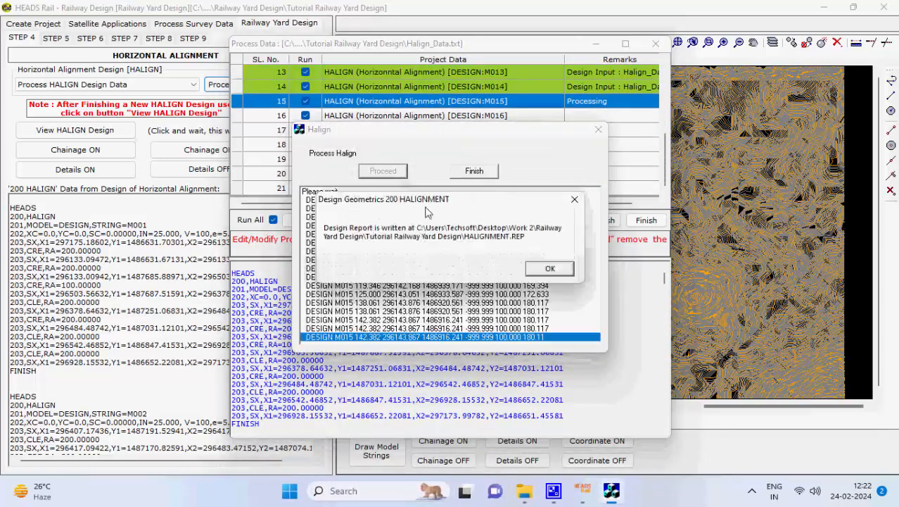
click(551, 268)
click(480, 173)
click(384, 172)
click(551, 271)
click(480, 173)
click(387, 174)
click(551, 269)
click(480, 174)
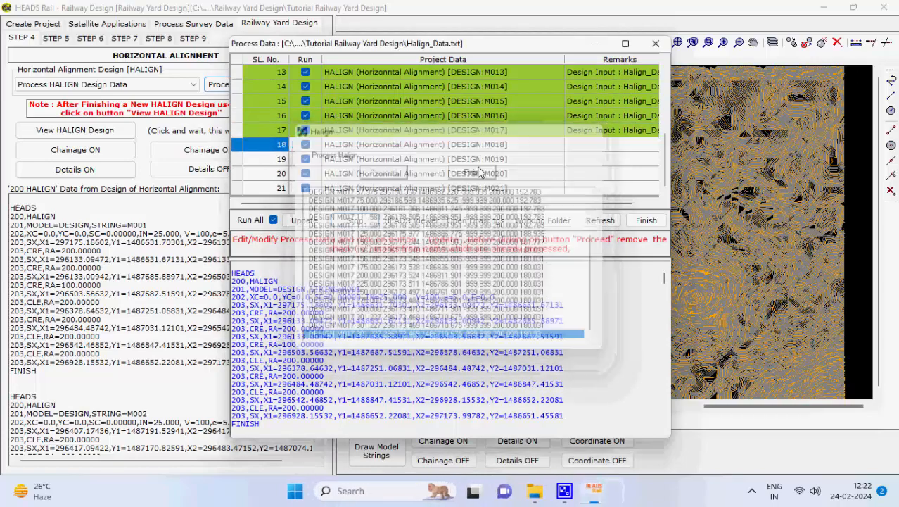
click(387, 174)
click(550, 269)
click(480, 173)
click(387, 174)
click(550, 269)
click(480, 174)
click(385, 173)
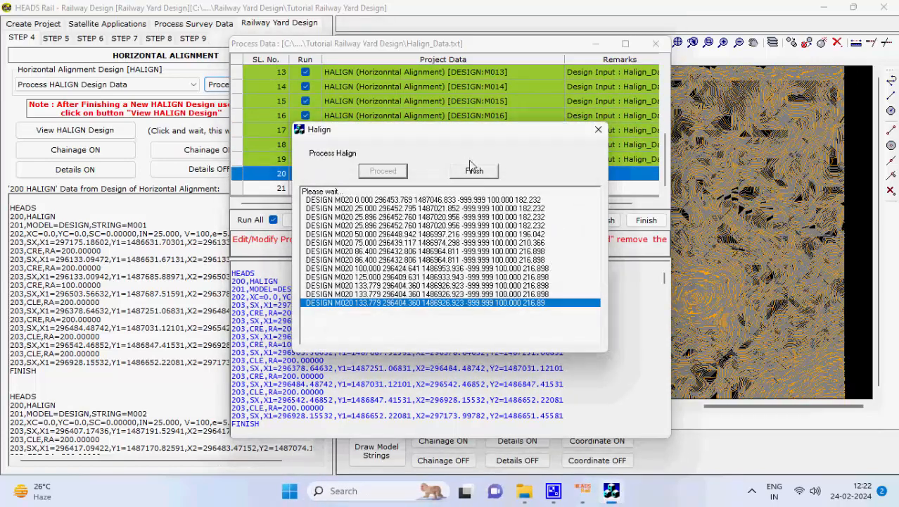
click(551, 269)
click(480, 173)
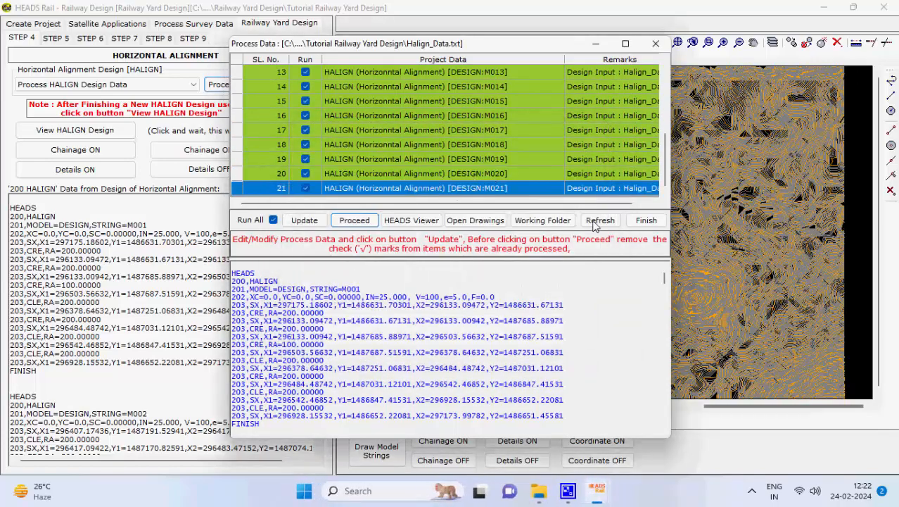
click(645, 220)
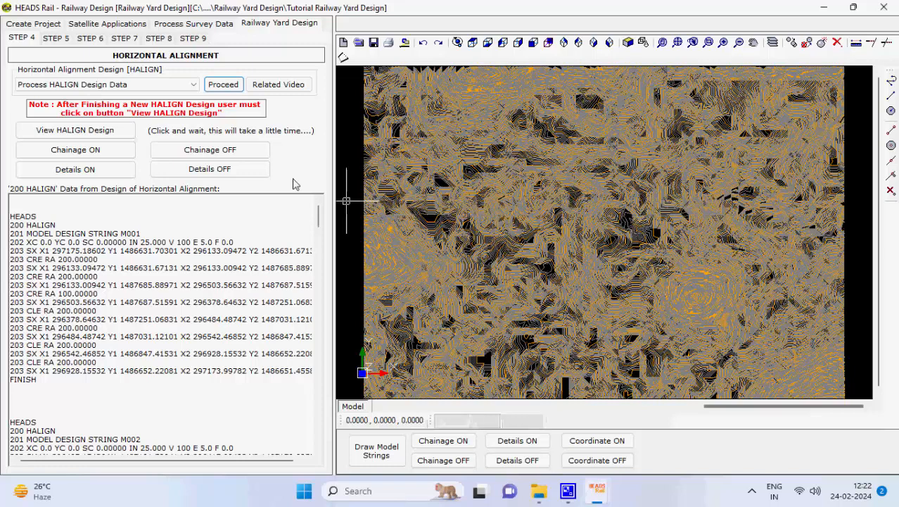
- Draw all the HALIGN design strings in the model view and display chainages for string M001 only at a 100 interval
click(119, 130)
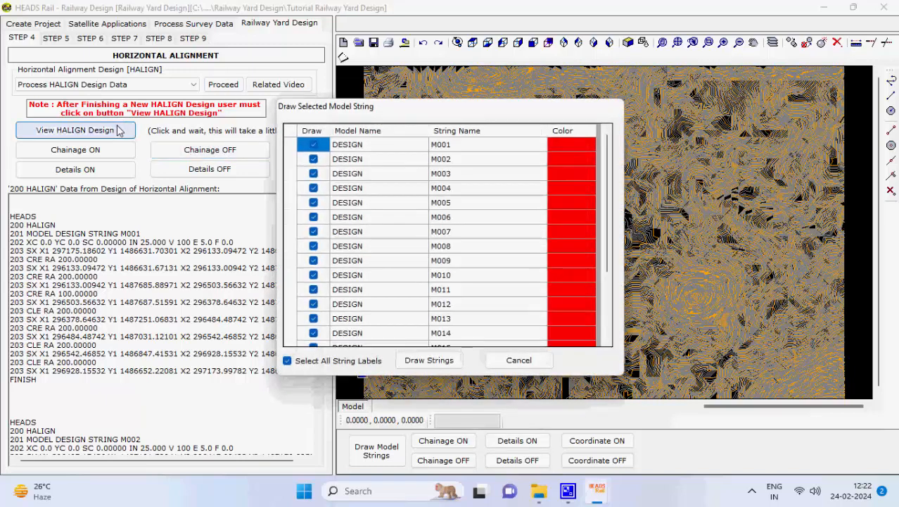
click(429, 361)
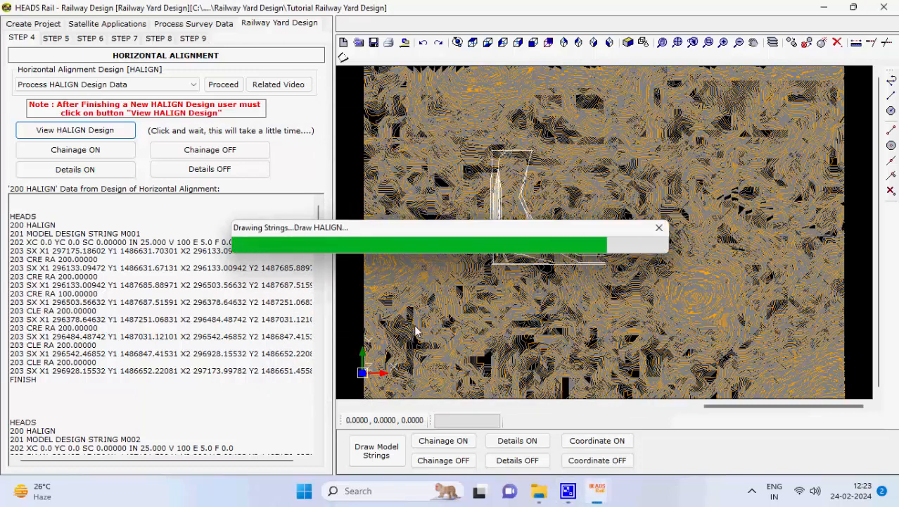
click(111, 152)
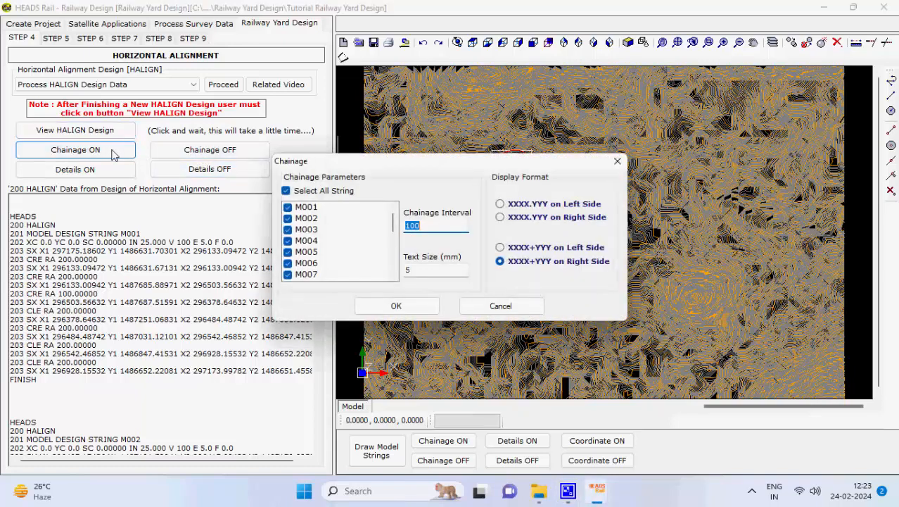
click(286, 191)
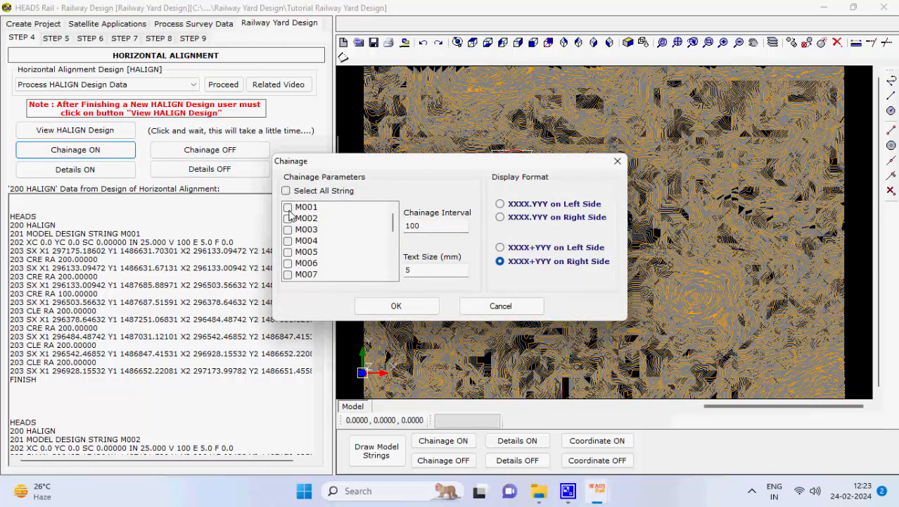
click(297, 208)
click(288, 206)
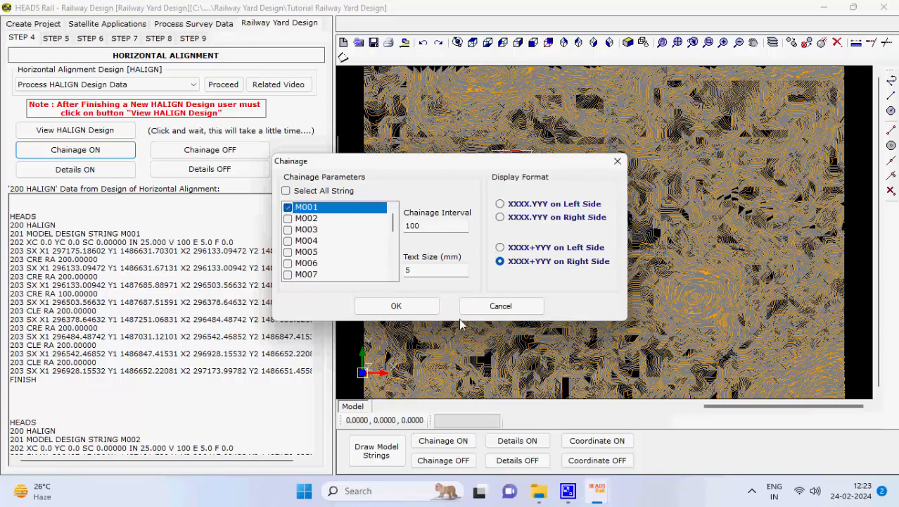
click(396, 306)
scroll(492, 176, up, 3)
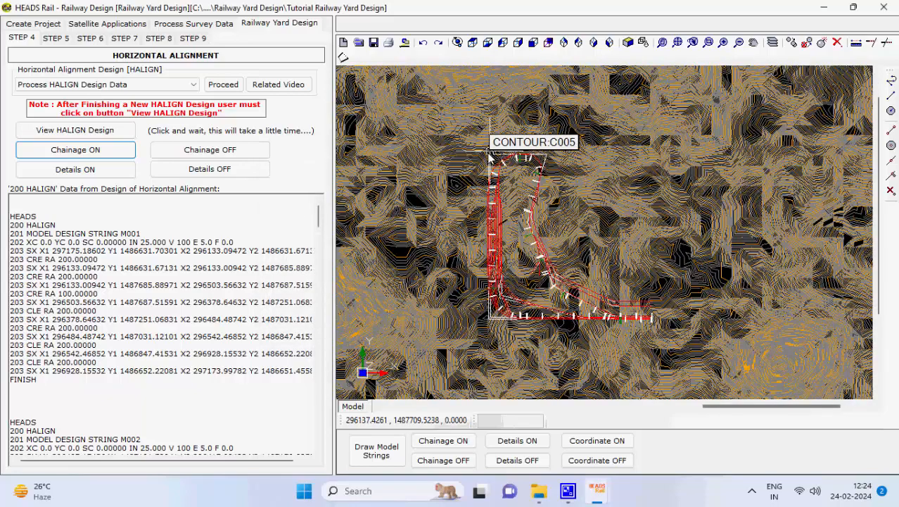
scroll(493, 176, up, 2)
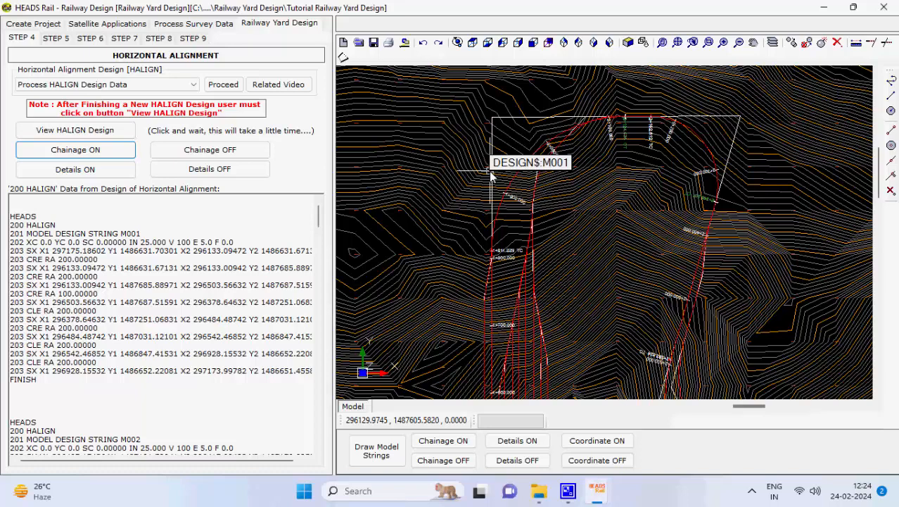
- Display the horizontal alignment details for string M001 only, keeping all detail items selected
click(134, 171)
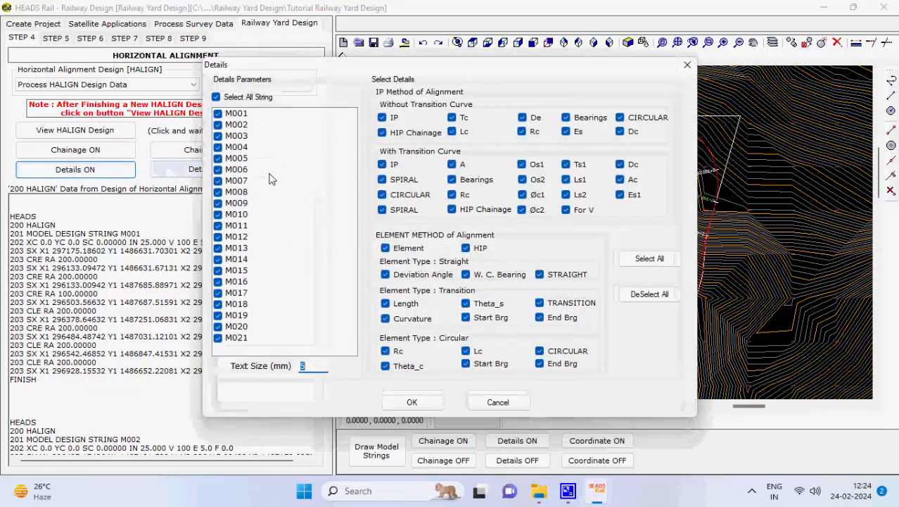
click(217, 97)
click(222, 115)
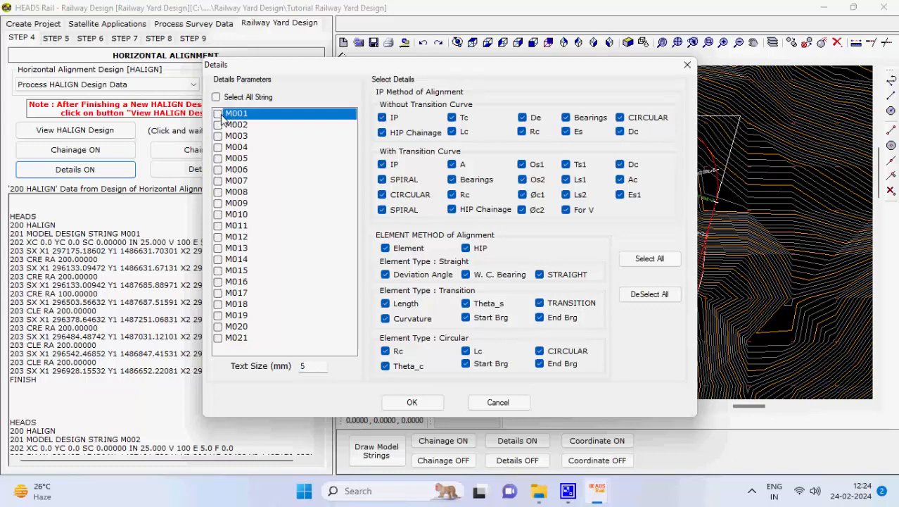
click(219, 115)
click(412, 403)
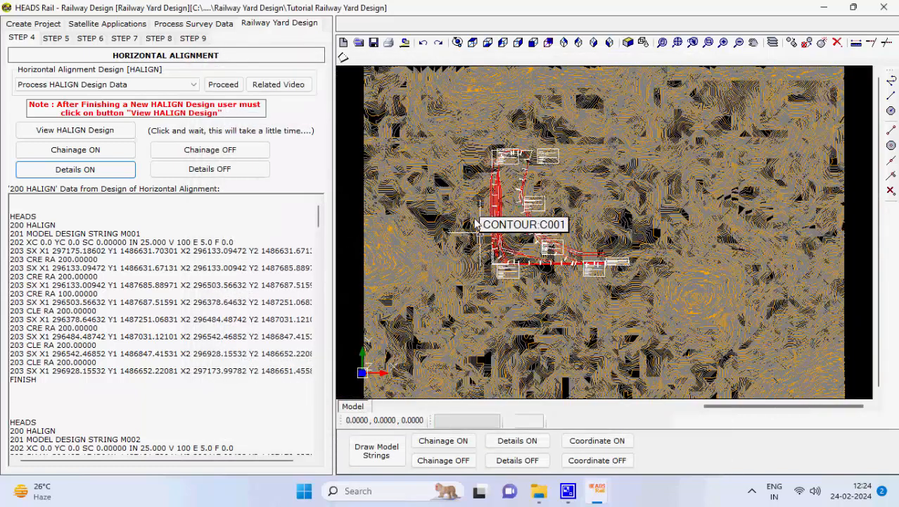
scroll(493, 151, up, 5)
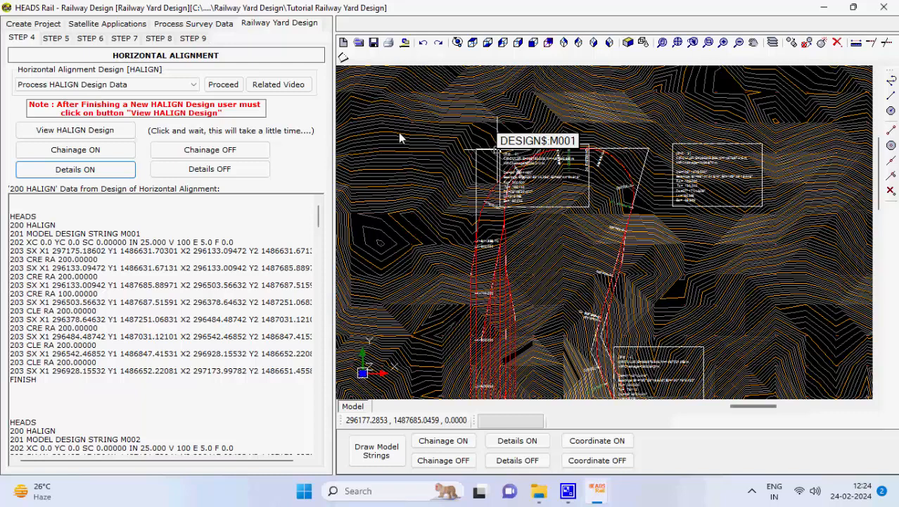
- Create the ground long sections for all 21 design strings in the vertical profile stage and finish the process data session
click(56, 39)
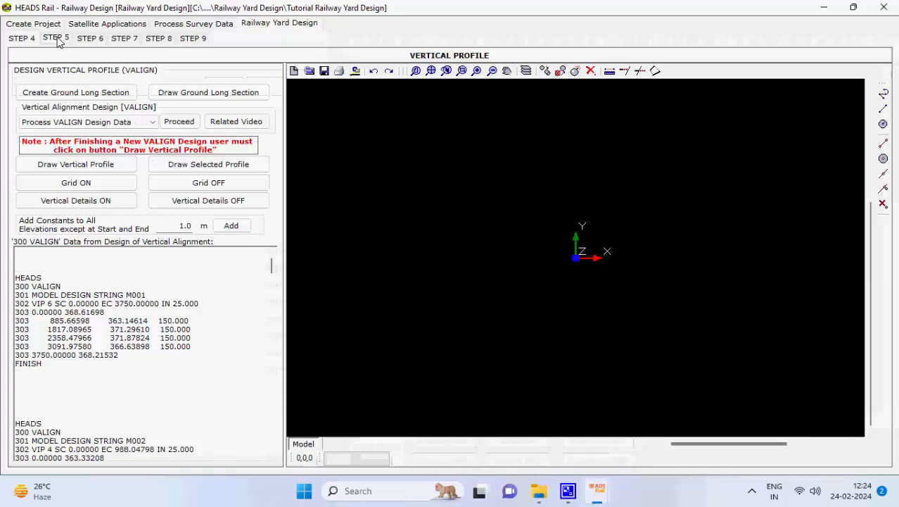
click(95, 94)
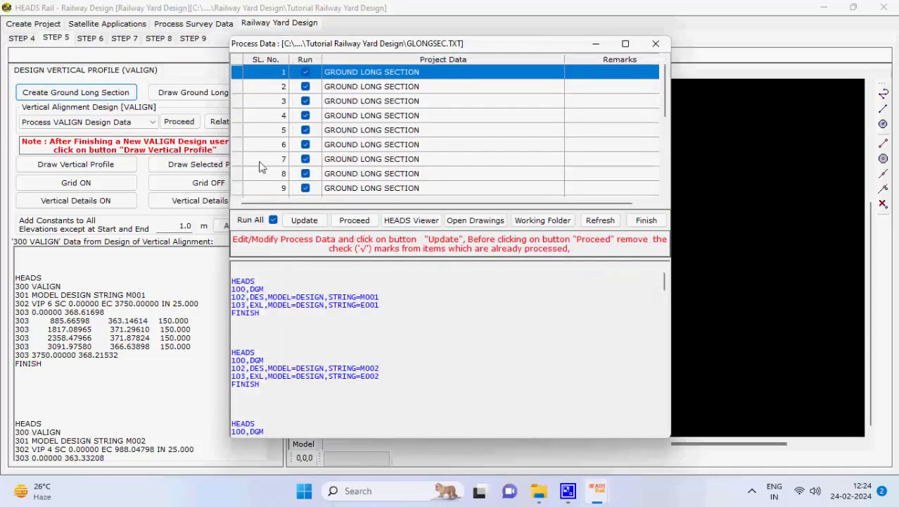
click(354, 219)
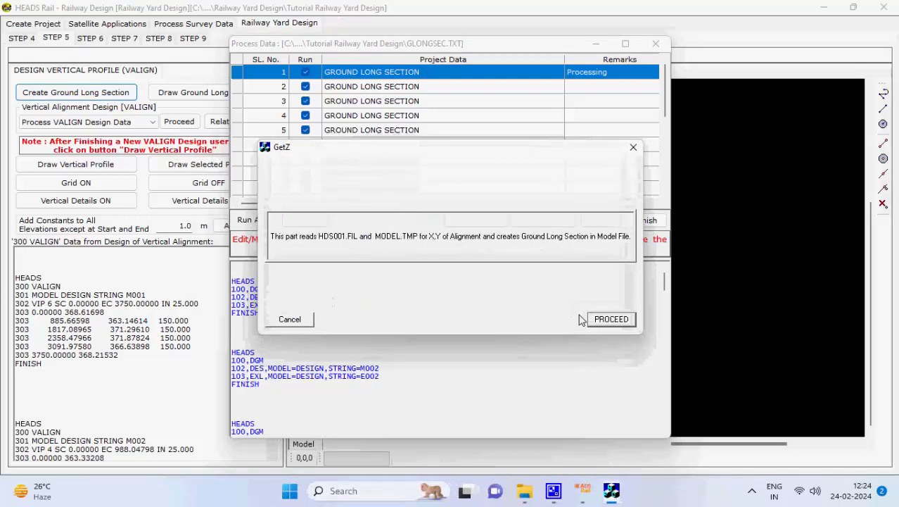
click(605, 320)
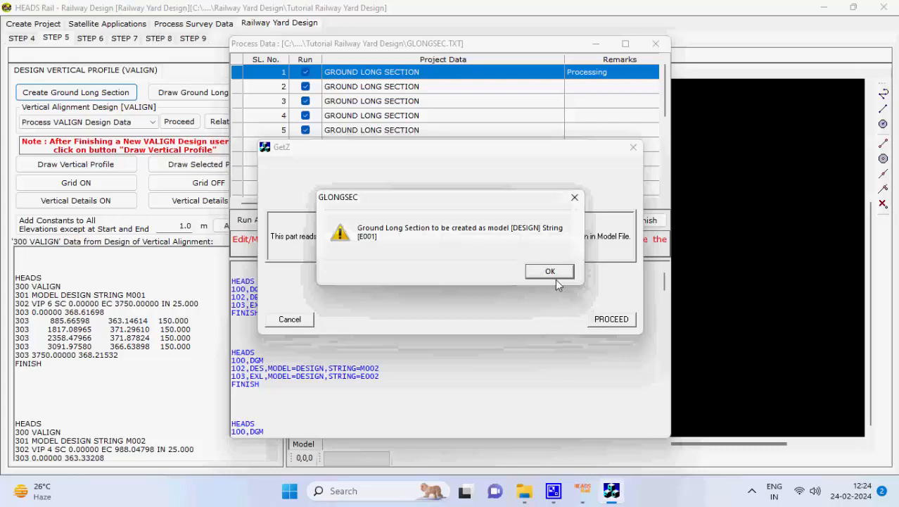
click(553, 272)
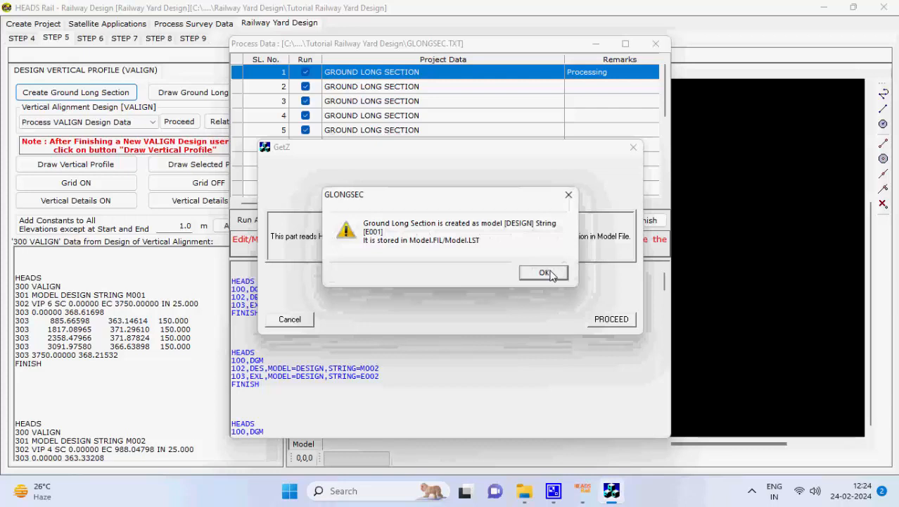
click(544, 273)
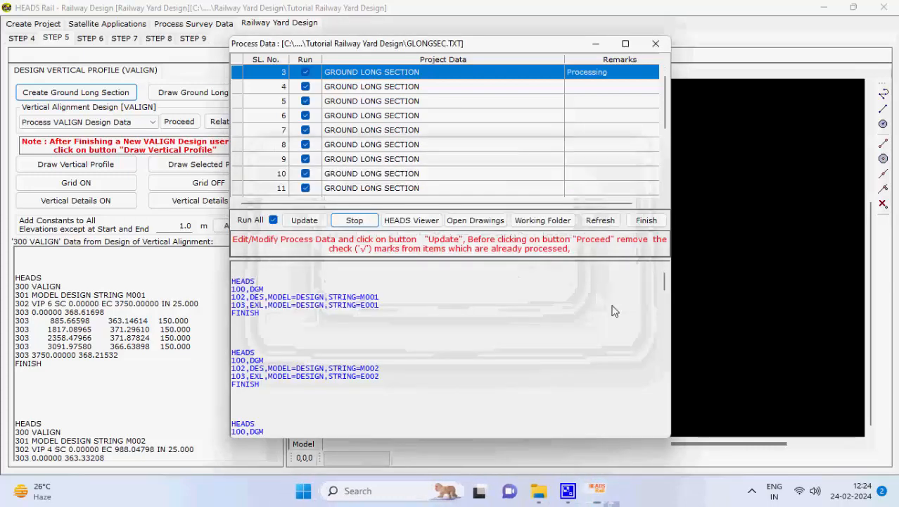
click(614, 317)
click(554, 273)
click(612, 319)
click(555, 272)
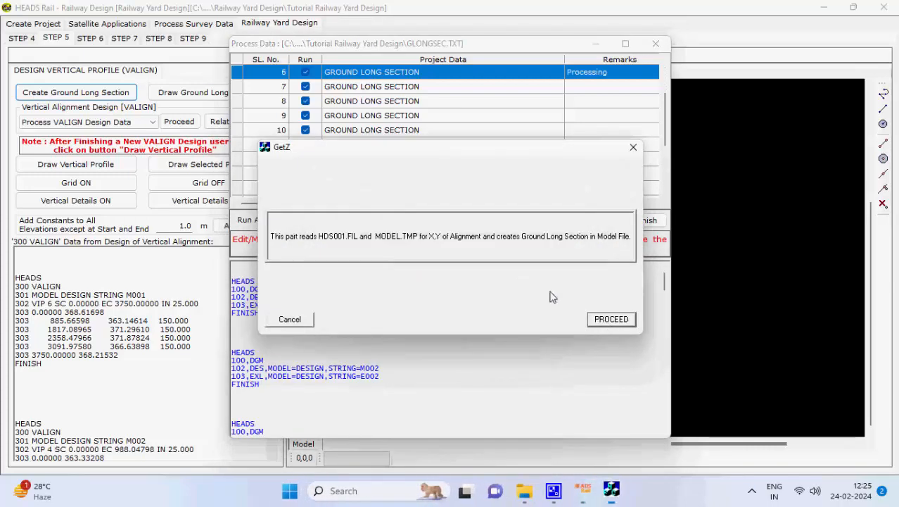
click(611, 318)
click(552, 273)
click(609, 319)
click(553, 273)
click(608, 318)
click(552, 273)
click(552, 273)
click(610, 319)
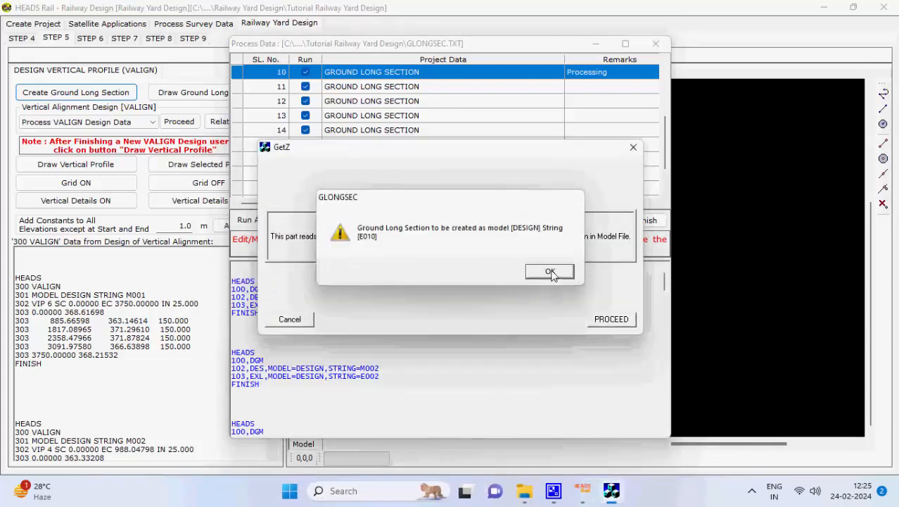
click(551, 273)
click(610, 318)
click(557, 274)
click(610, 319)
click(554, 273)
click(610, 319)
click(555, 273)
click(605, 319)
click(555, 273)
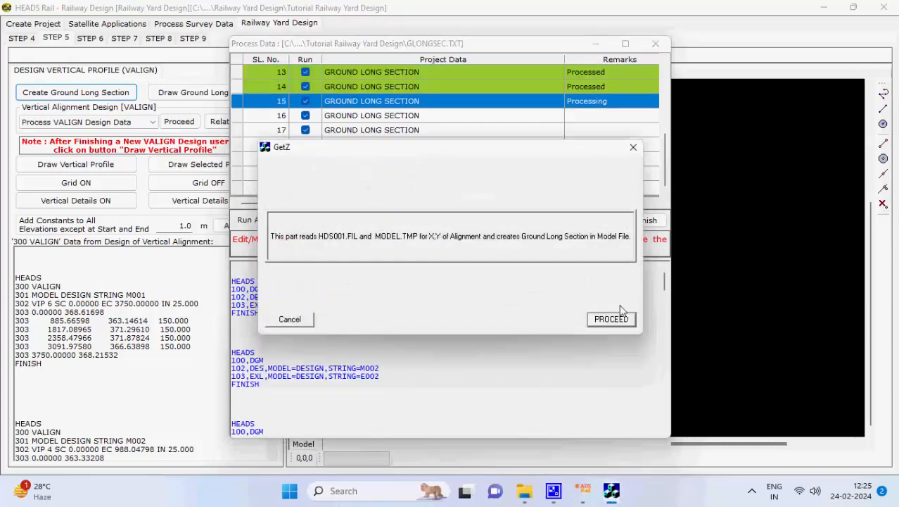
click(614, 318)
click(557, 273)
click(610, 319)
click(554, 273)
click(609, 319)
click(558, 274)
click(609, 319)
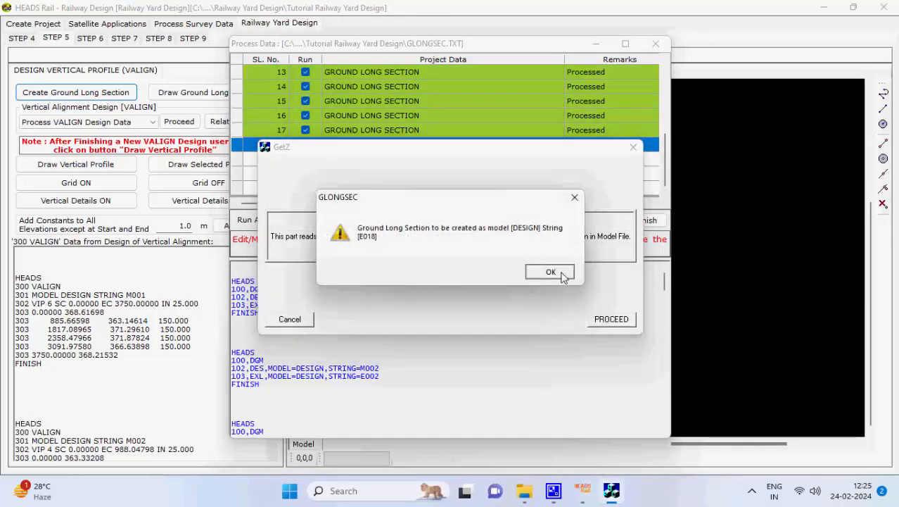
click(561, 274)
click(606, 318)
click(557, 273)
click(614, 319)
click(556, 273)
click(607, 318)
click(555, 273)
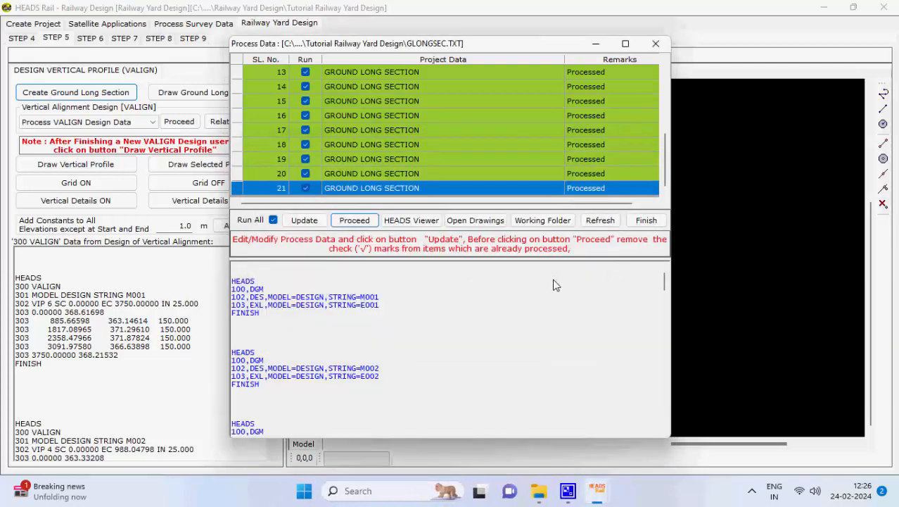
click(642, 220)
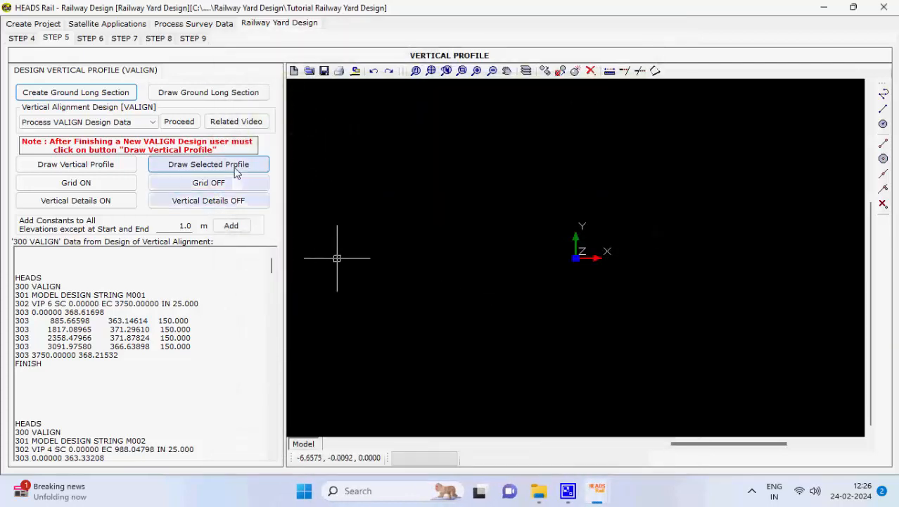
- Draw the ground long section for string E001 only, at scale 1 in X and 10 in Y
click(252, 92)
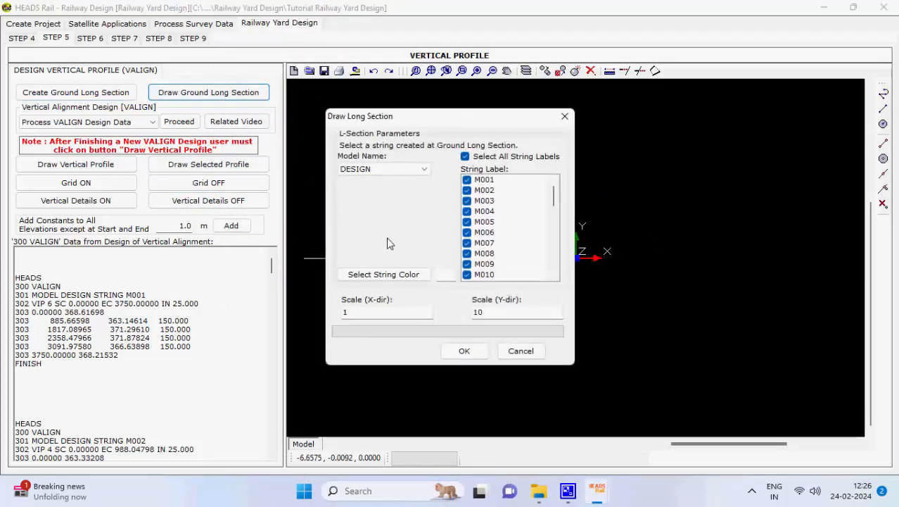
click(465, 156)
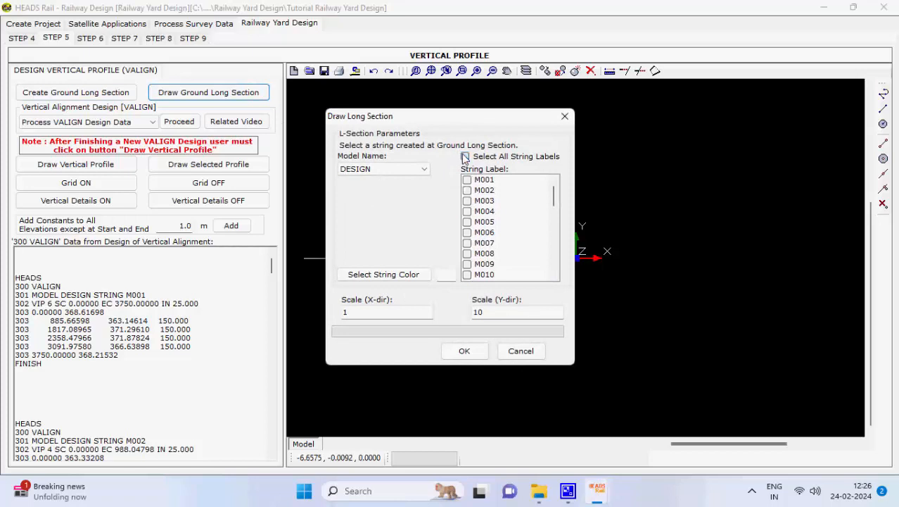
scroll(484, 194, down, 6)
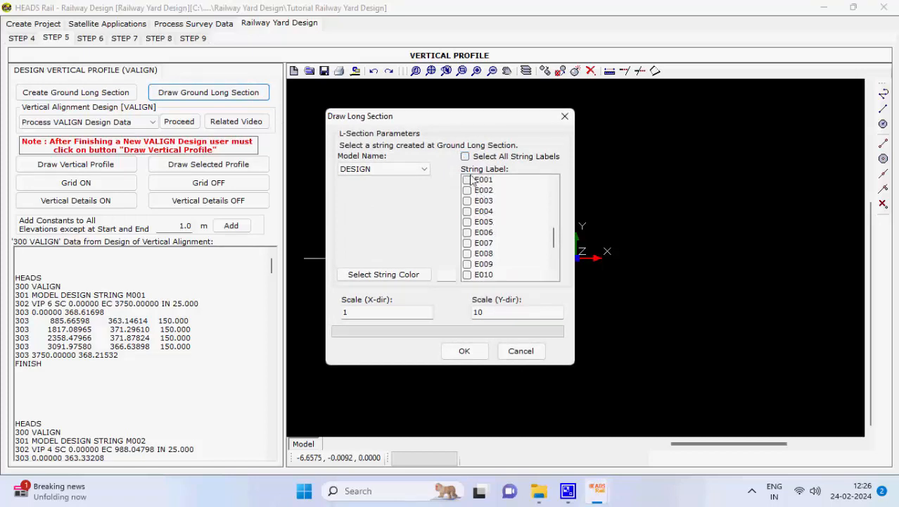
click(469, 180)
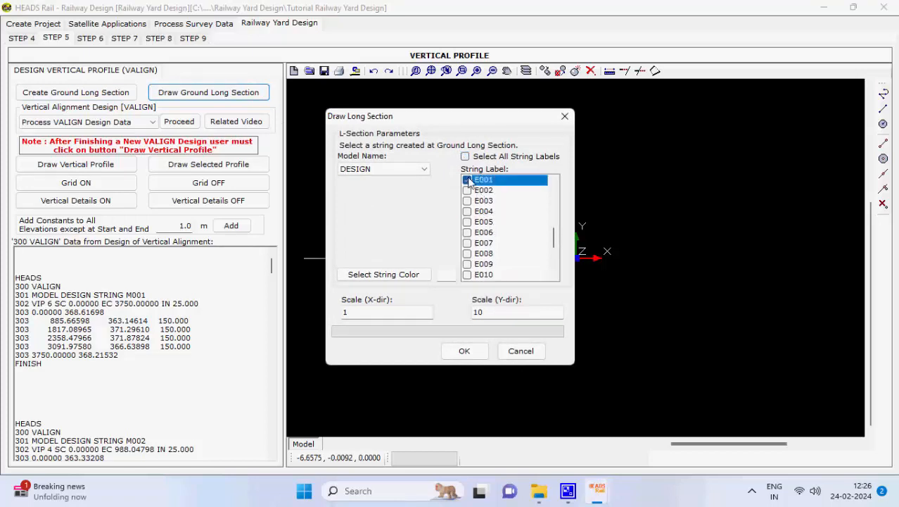
click(470, 350)
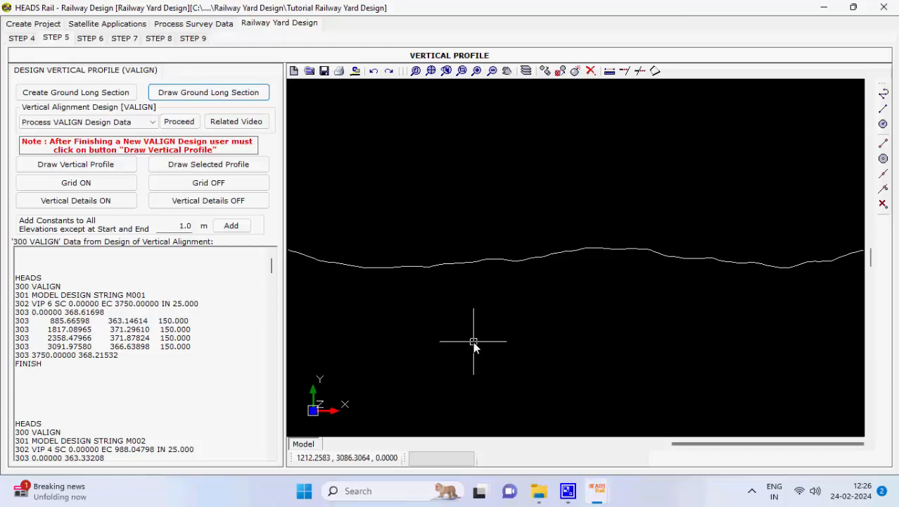
- Start processing the VALIGN design data and complete the vertical alignment run for string M001
click(179, 123)
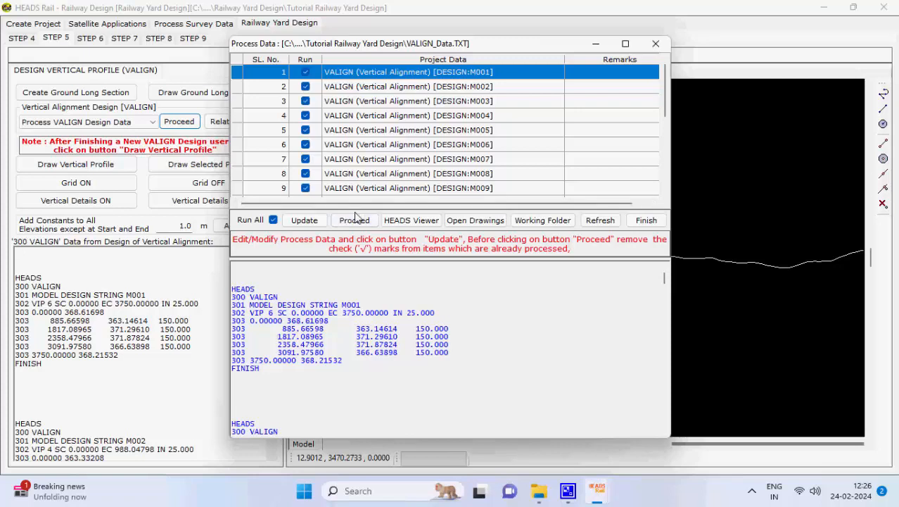
click(356, 219)
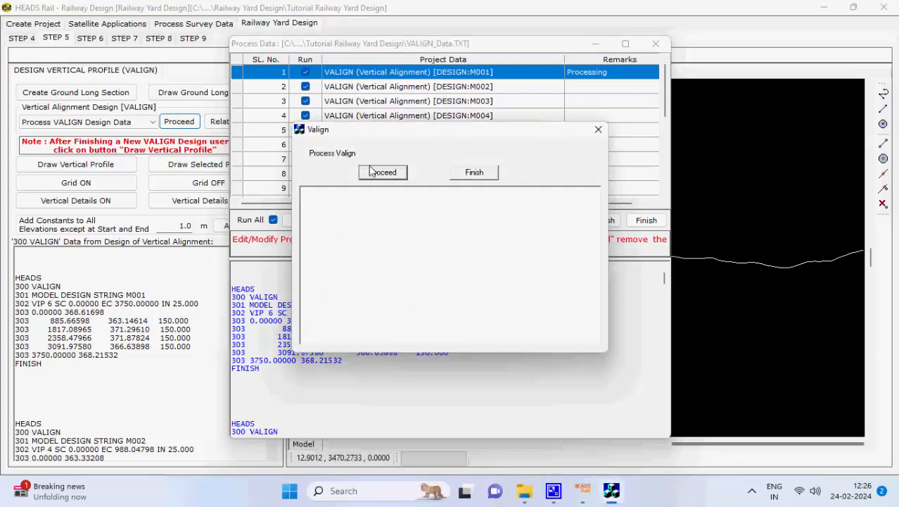
click(375, 173)
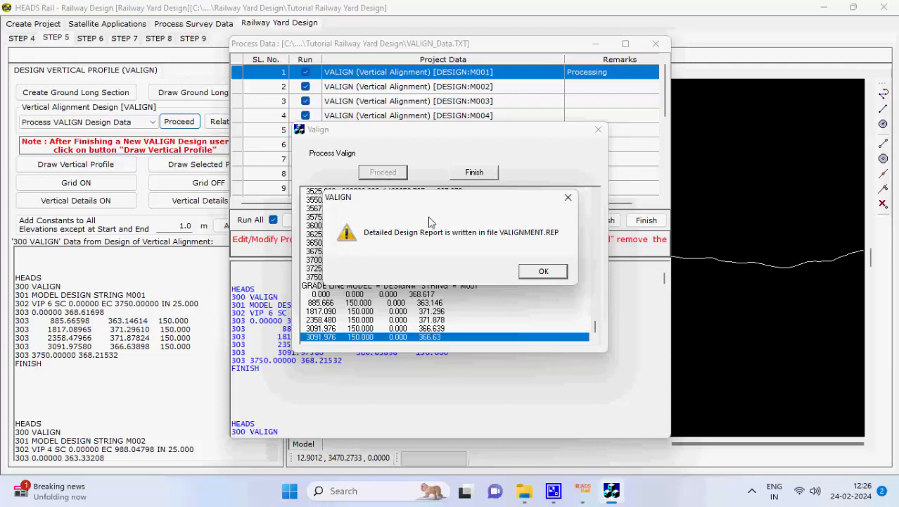
click(528, 271)
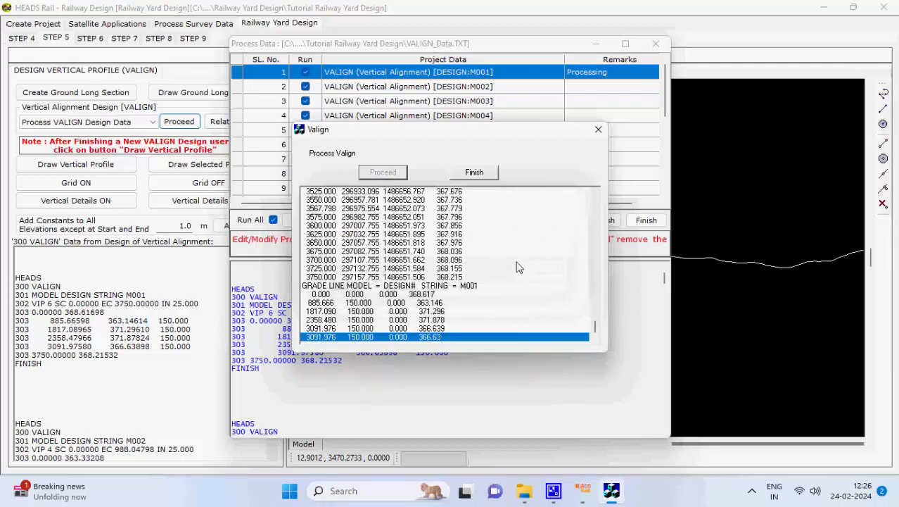
click(475, 175)
- Complete the VALIGN vertical alignment processing for the remaining design strings M002 to M021 and finish the process data session
click(479, 176)
click(384, 173)
click(477, 176)
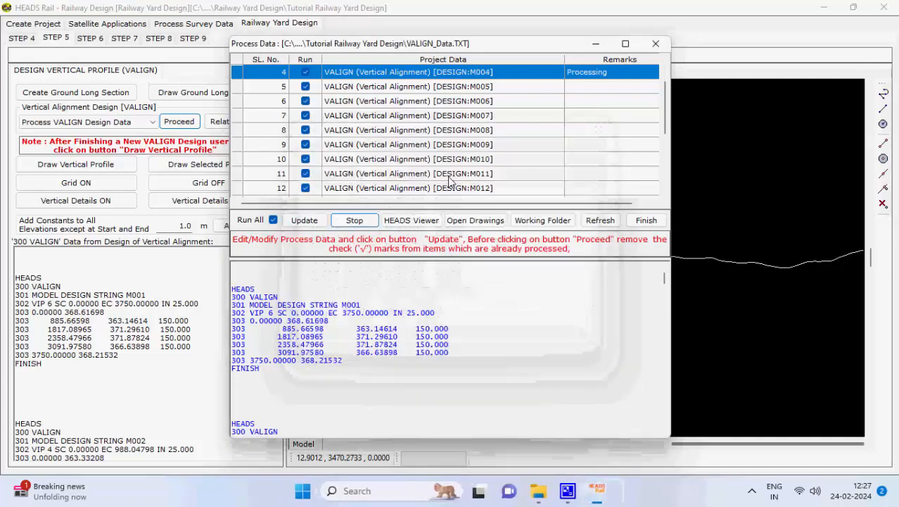
click(384, 173)
click(480, 176)
click(384, 173)
click(539, 271)
click(485, 174)
click(384, 173)
click(537, 271)
click(489, 176)
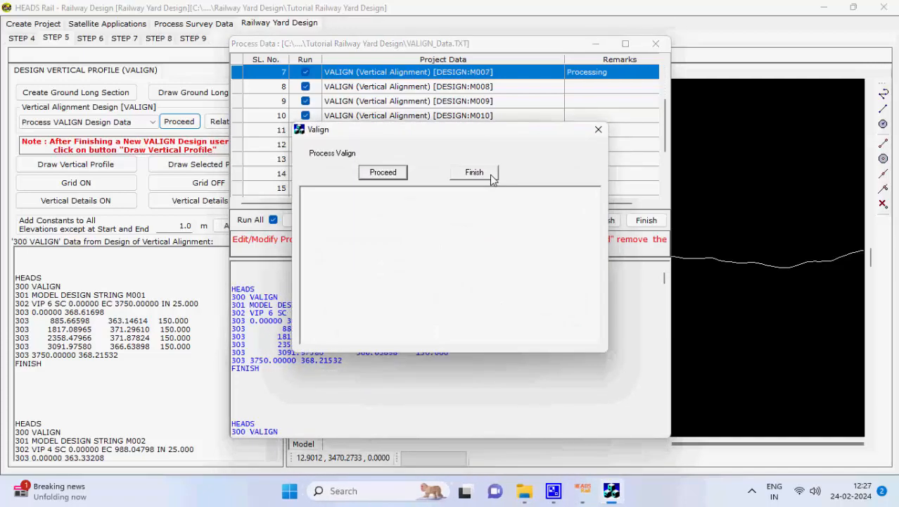
click(384, 175)
click(539, 271)
click(483, 176)
click(380, 176)
click(553, 273)
click(483, 175)
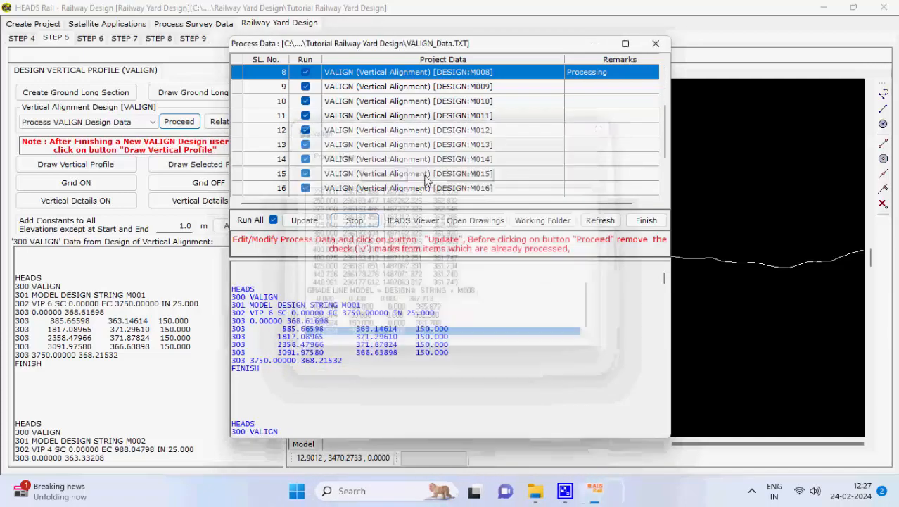
click(383, 175)
click(481, 175)
click(373, 177)
click(481, 175)
click(384, 176)
click(482, 176)
click(384, 174)
click(480, 175)
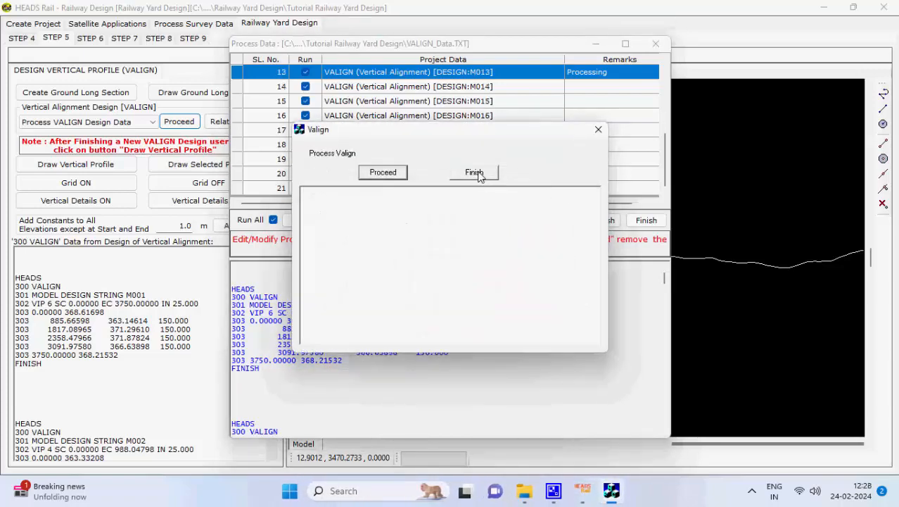
click(384, 175)
click(482, 175)
click(537, 271)
click(482, 175)
click(484, 176)
click(384, 174)
click(397, 174)
click(481, 175)
click(386, 174)
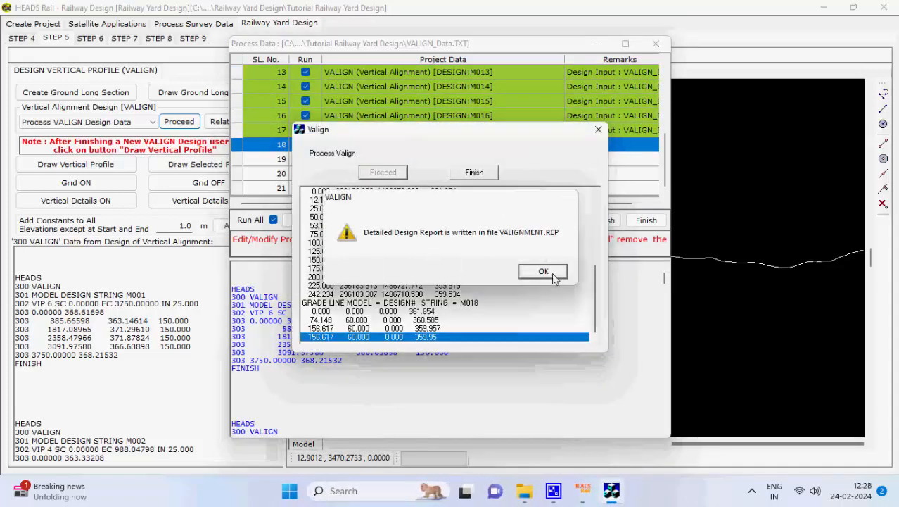
click(550, 272)
click(481, 175)
click(391, 176)
click(542, 272)
click(481, 175)
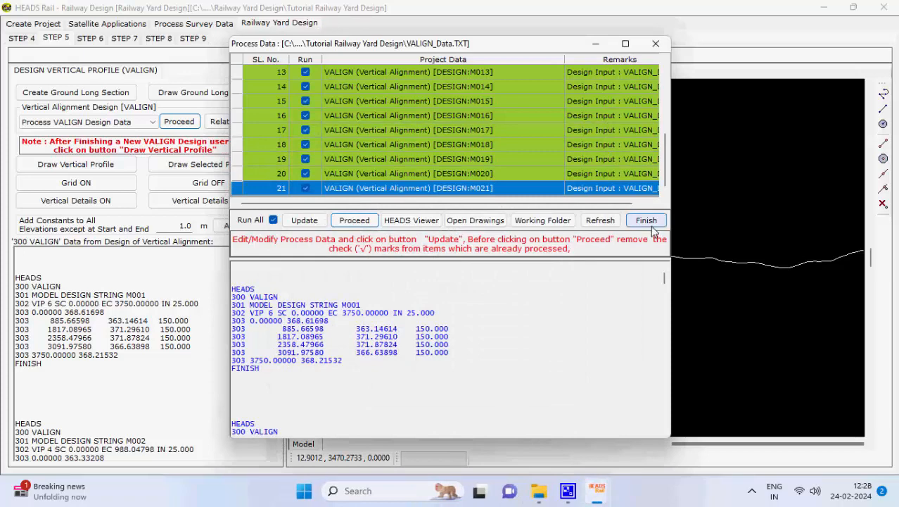
click(651, 224)
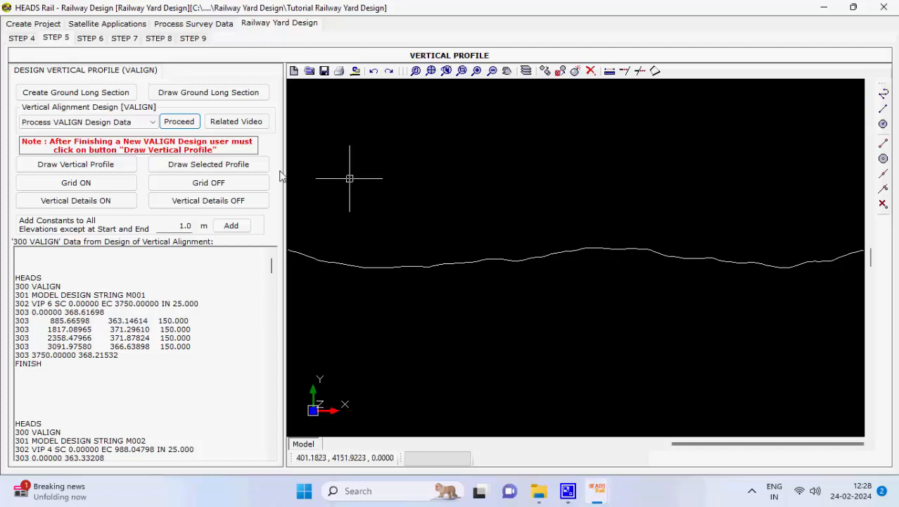
- Draw the designed vertical profile for string M001 only, at scale 1 in X and 10 in Y
click(133, 166)
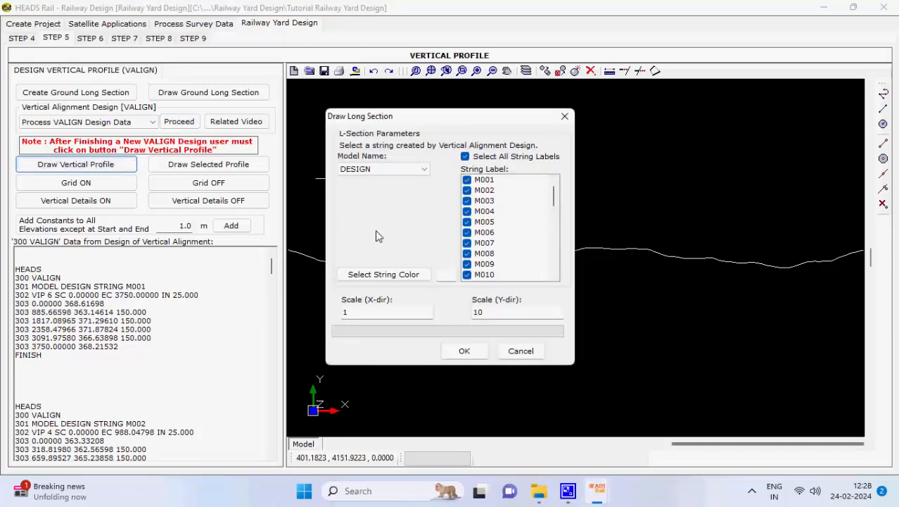
click(465, 157)
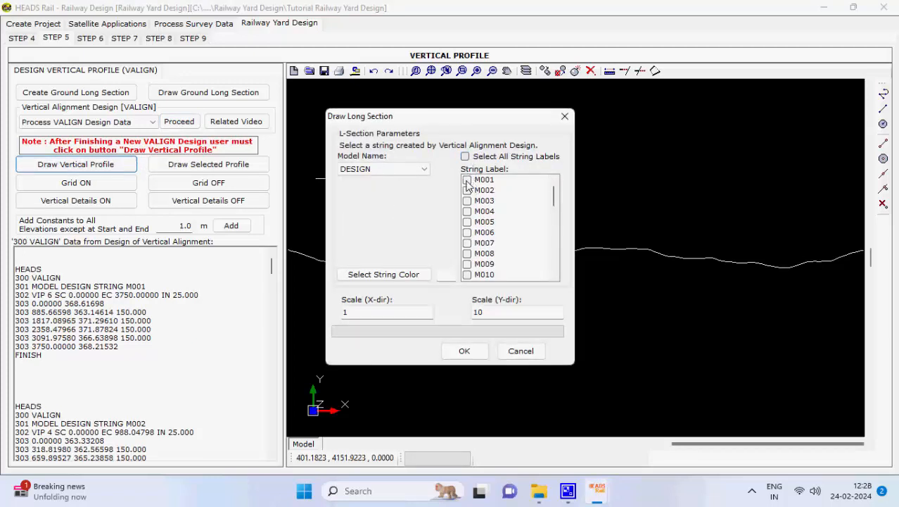
click(467, 181)
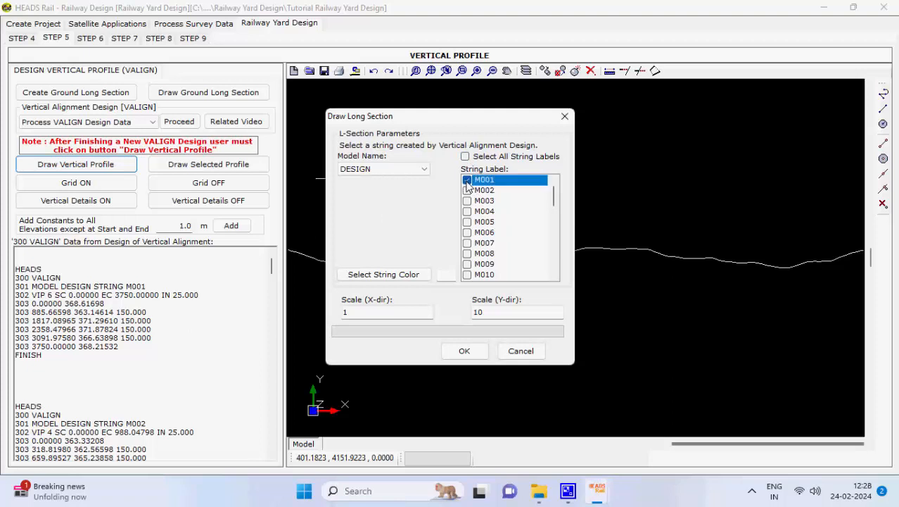
click(465, 351)
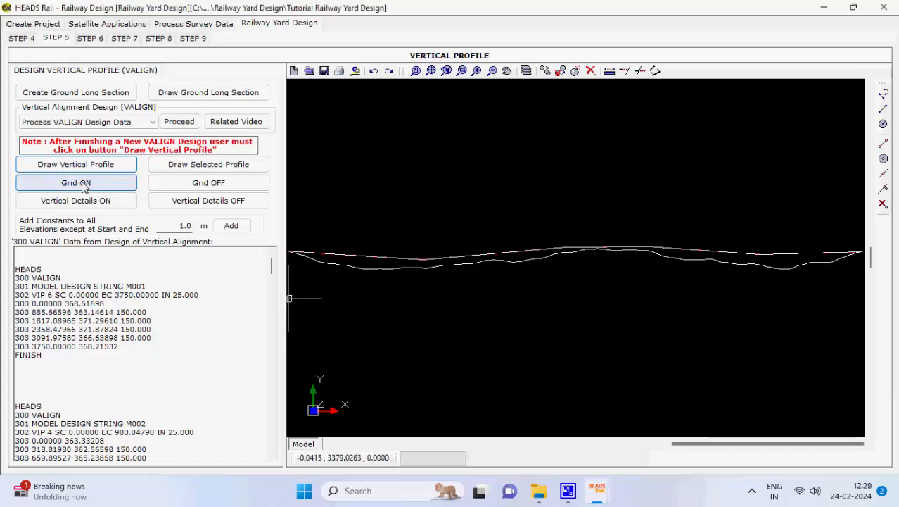
- Turn on the vertical profile grid with chainage interval 50, level interval 5, text size 10 mm and DarkGray text
click(118, 189)
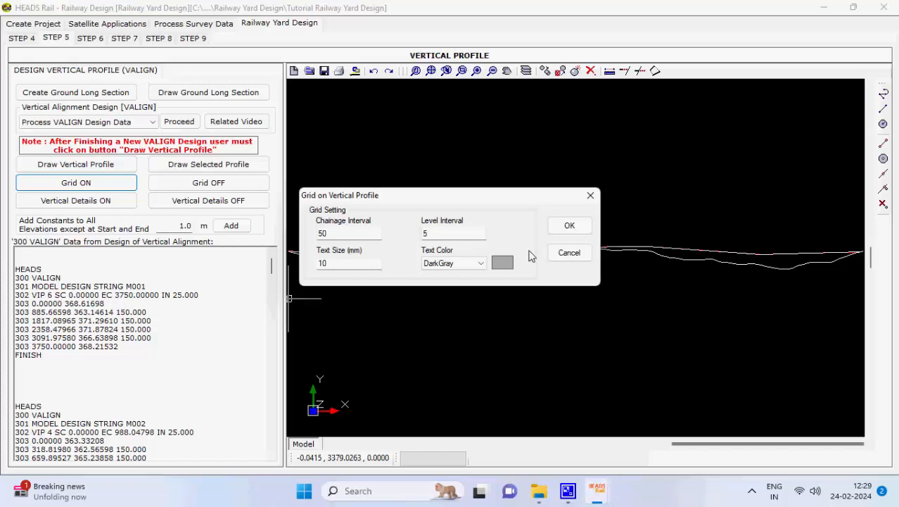
click(569, 225)
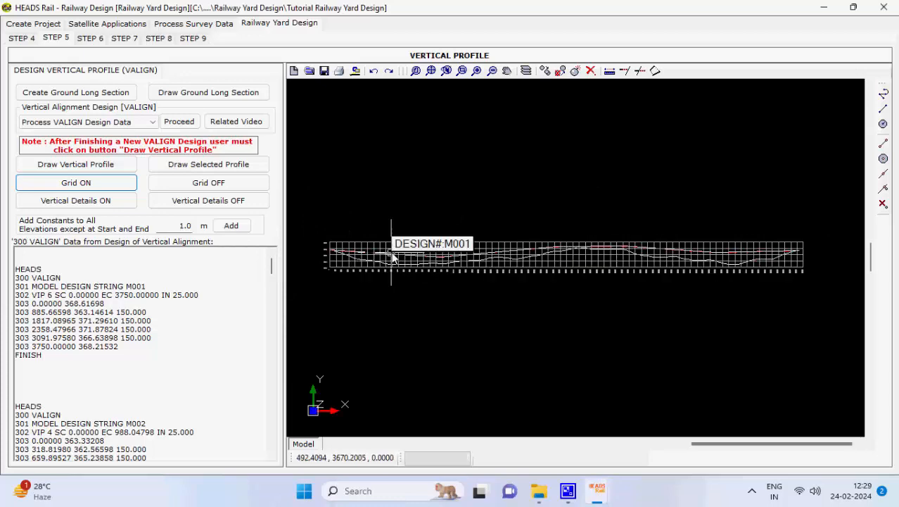
scroll(321, 257, up, 6)
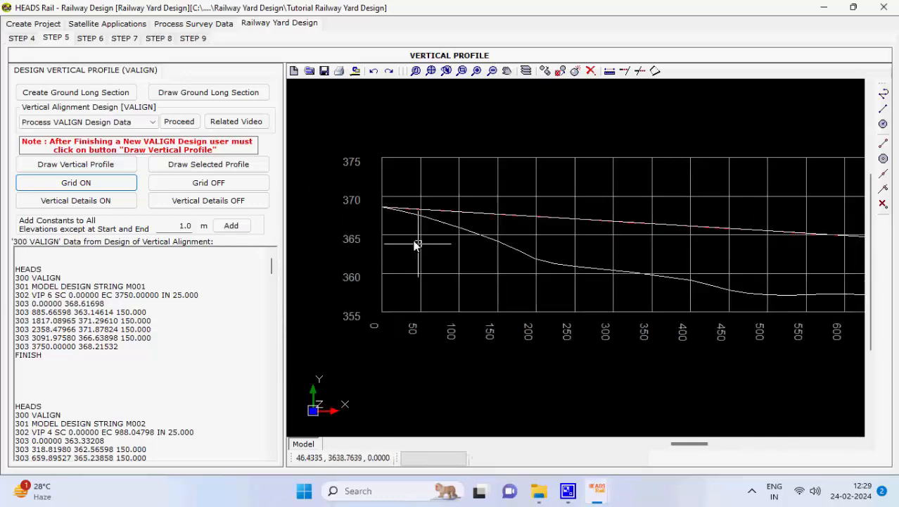
scroll(415, 244, up, 1)
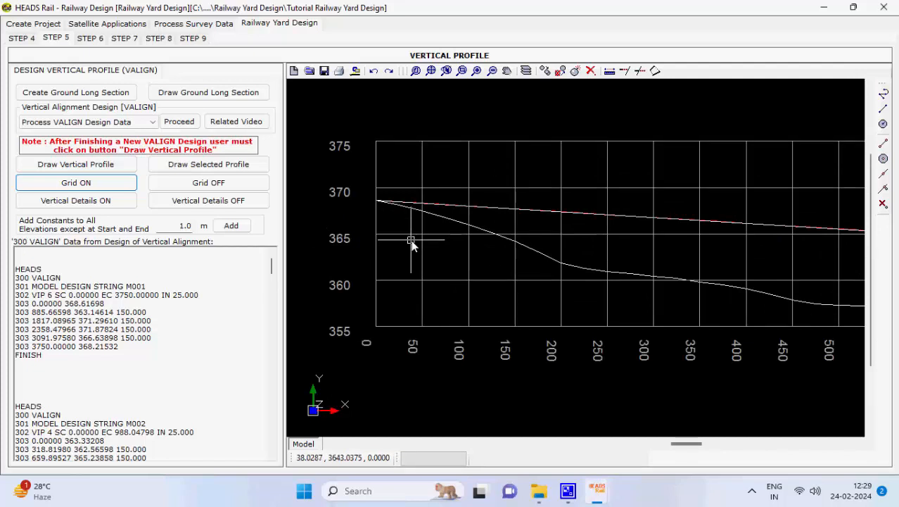
- Display the vertical profile details for string M001 only with a text size of 5 mm, and inspect the VIP annotations
click(60, 202)
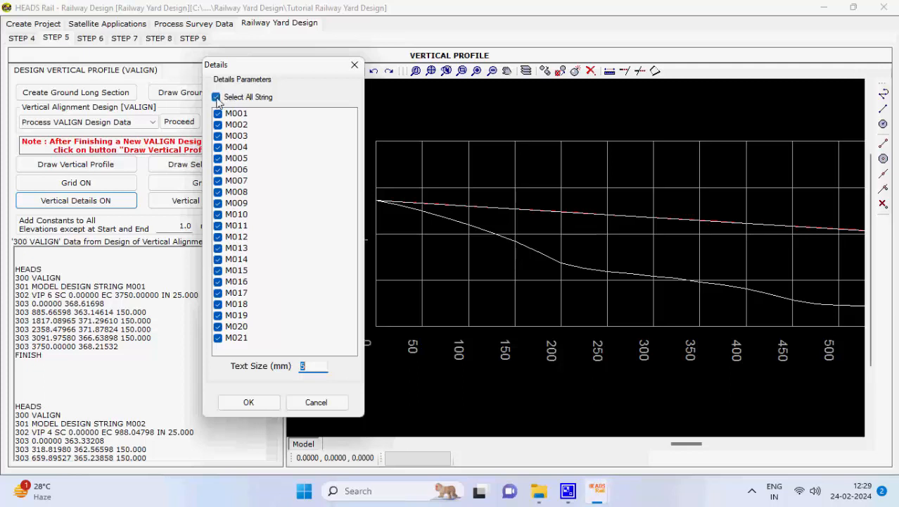
click(217, 97)
click(219, 113)
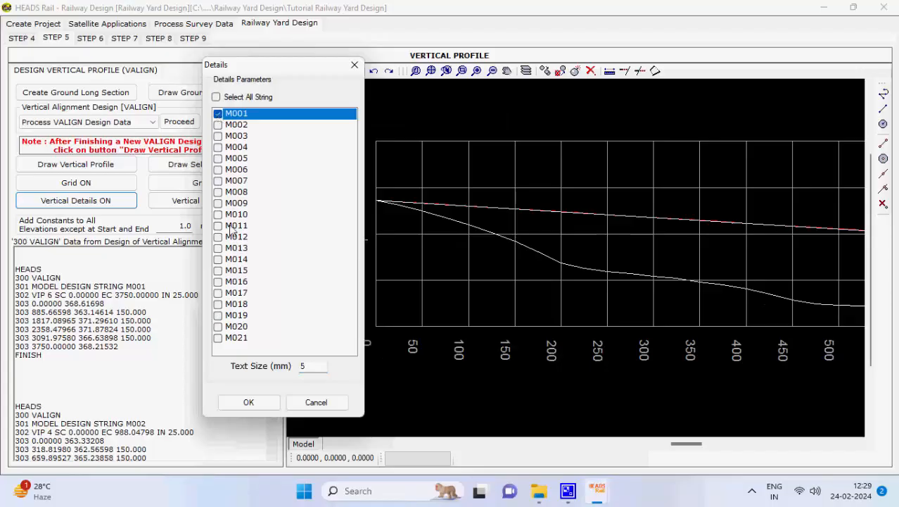
click(264, 399)
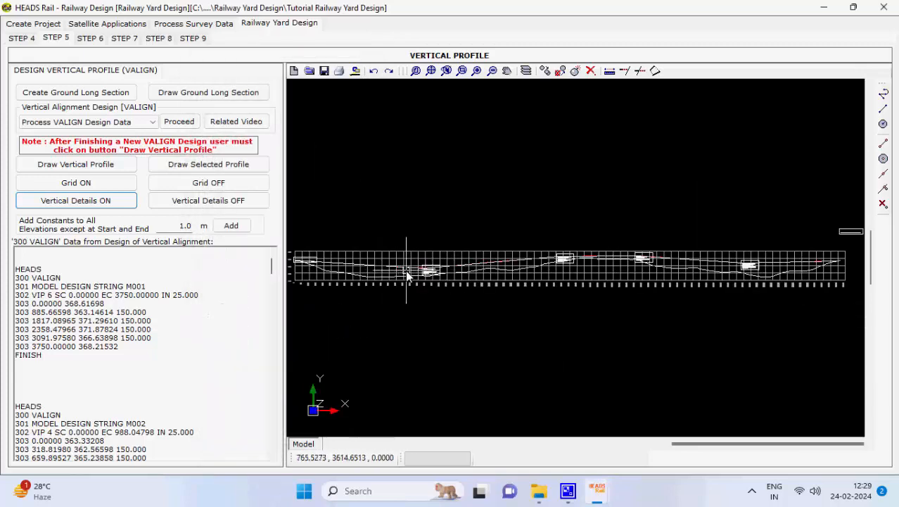
scroll(446, 274, up, 5)
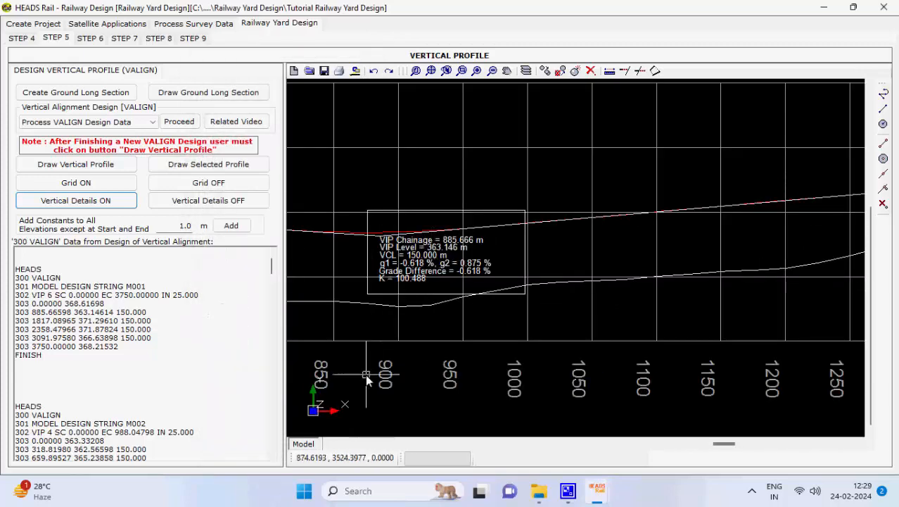
click(430, 71)
- Go to the cross section stage, view the typical cross section drawing for track M001 and close the viewer
click(96, 40)
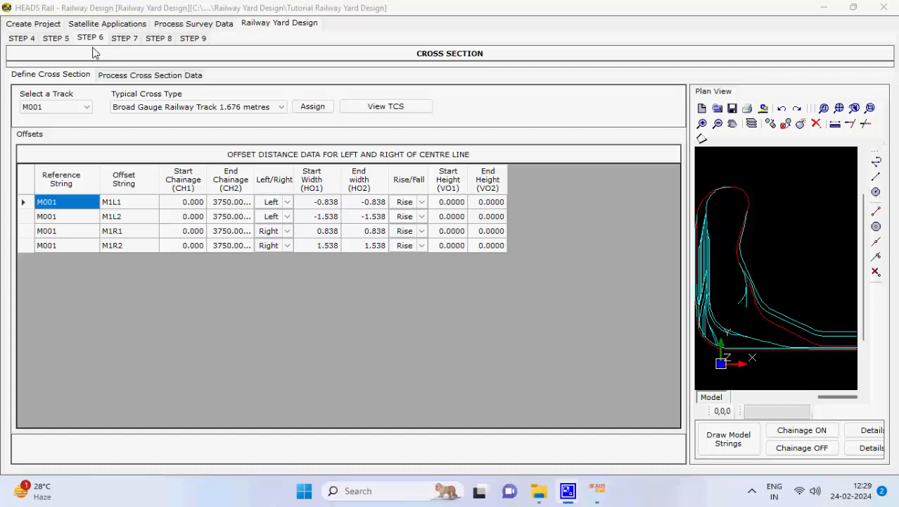
click(396, 108)
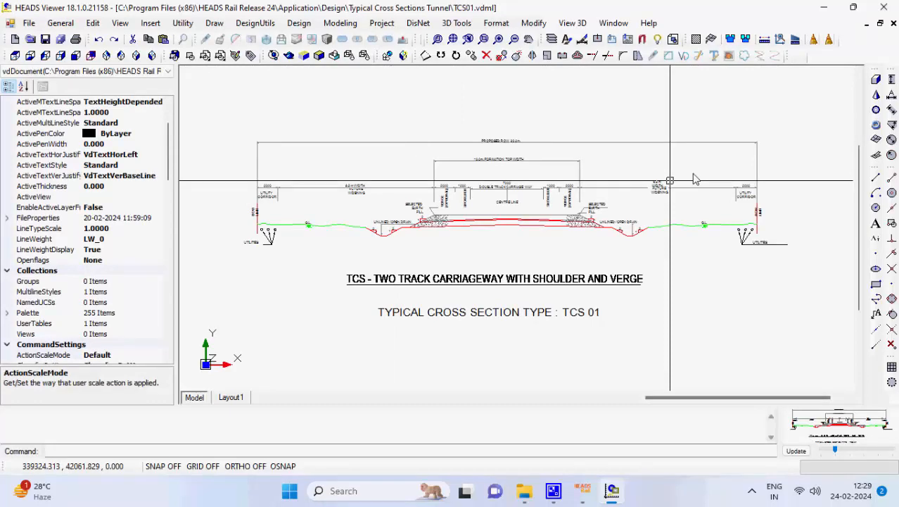
click(884, 7)
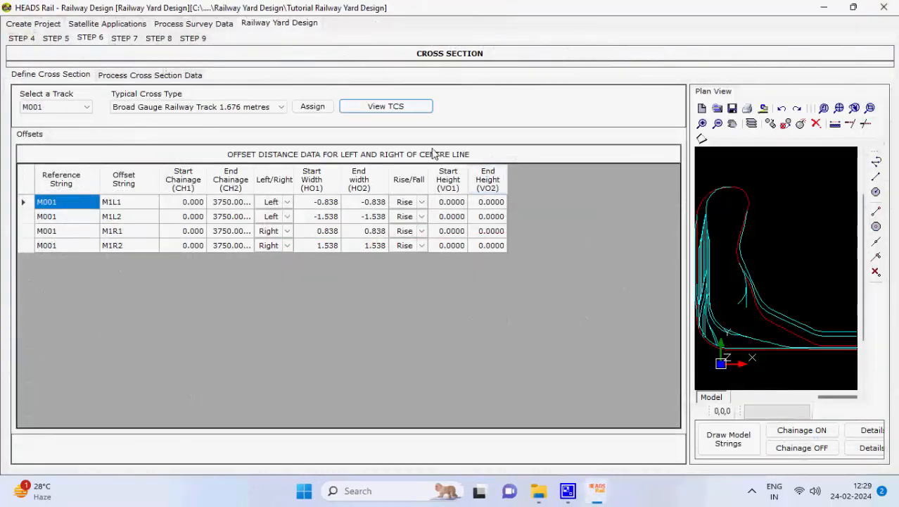
- Assign the Broad Gauge Railway Track 1.676 metres typical cross section to track M001
click(88, 109)
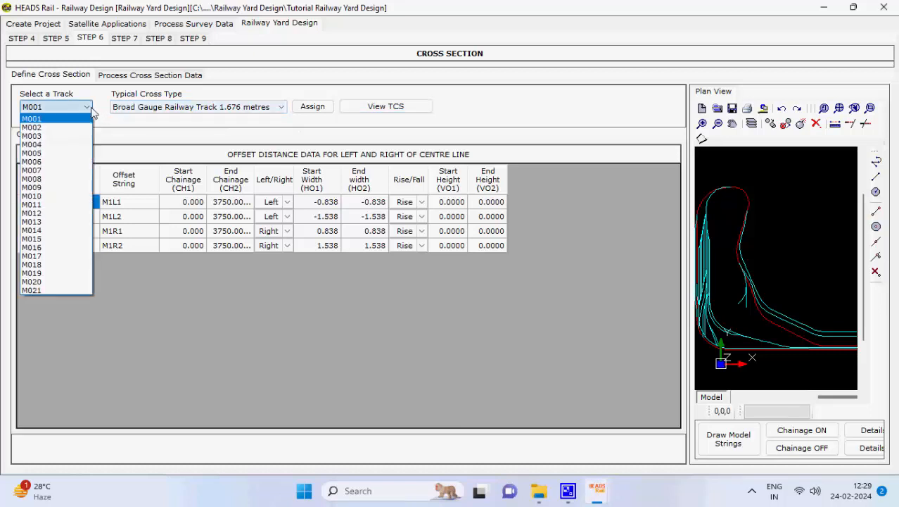
click(90, 113)
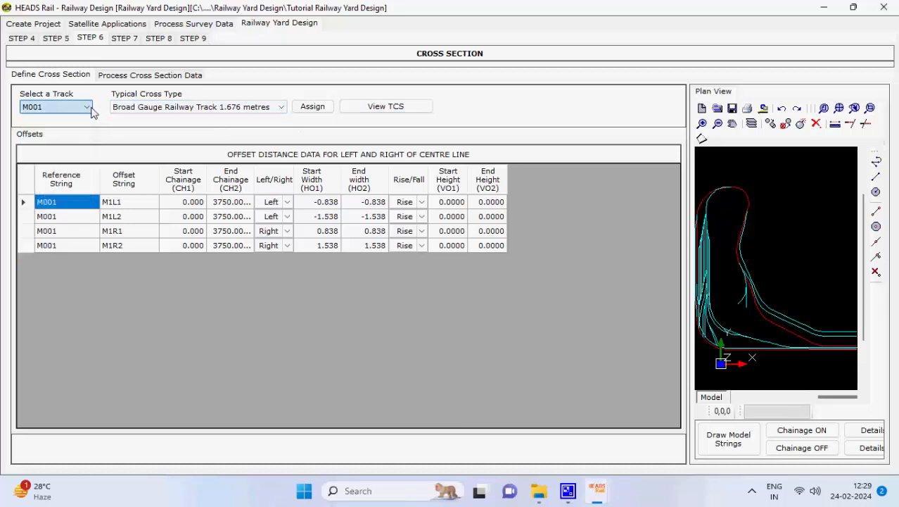
click(281, 108)
click(282, 111)
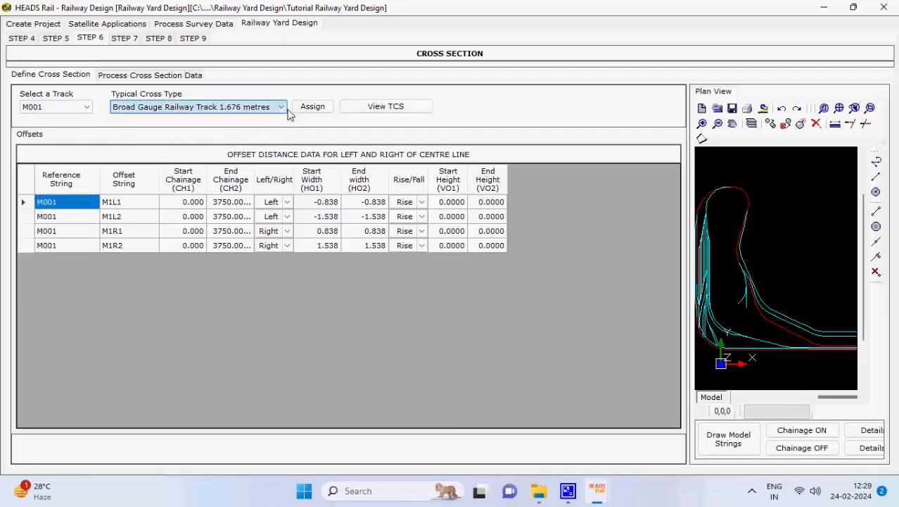
click(313, 108)
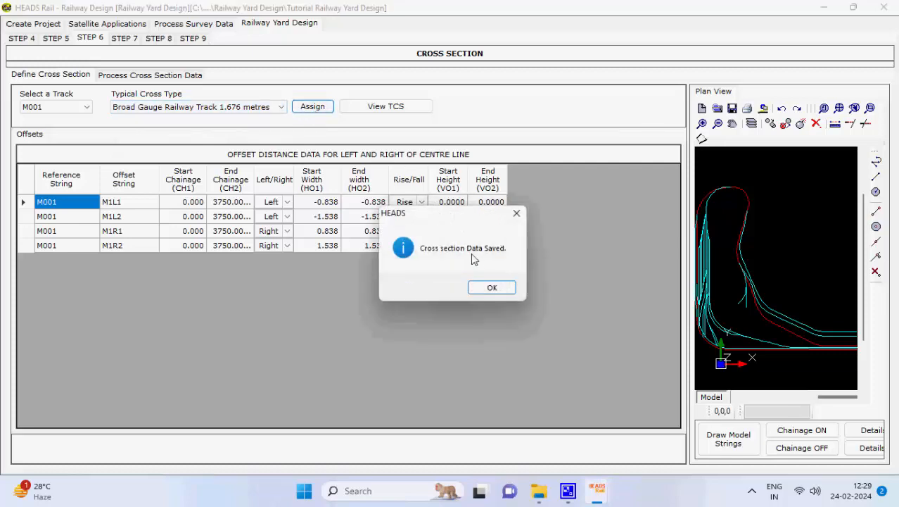
- Start processing the cross section data with all items selected to run, and process the first OFFSET cross section strings item
click(492, 287)
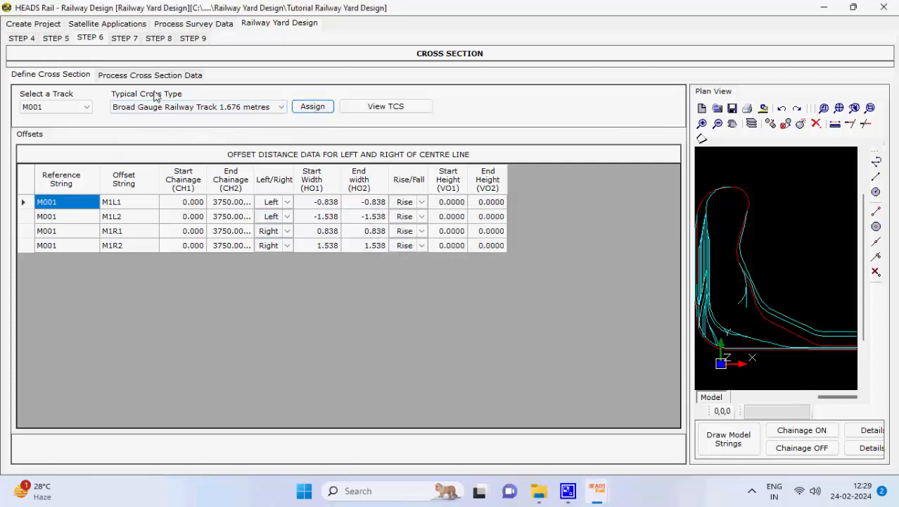
click(125, 75)
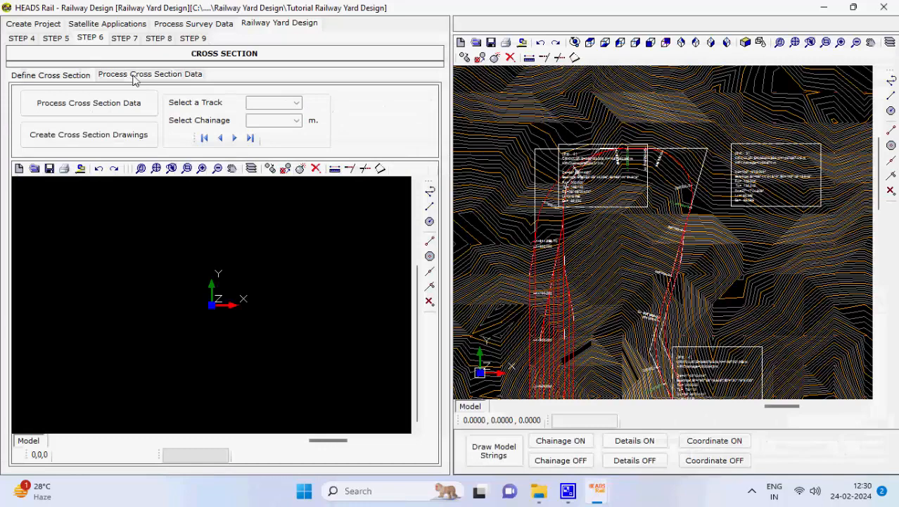
click(149, 111)
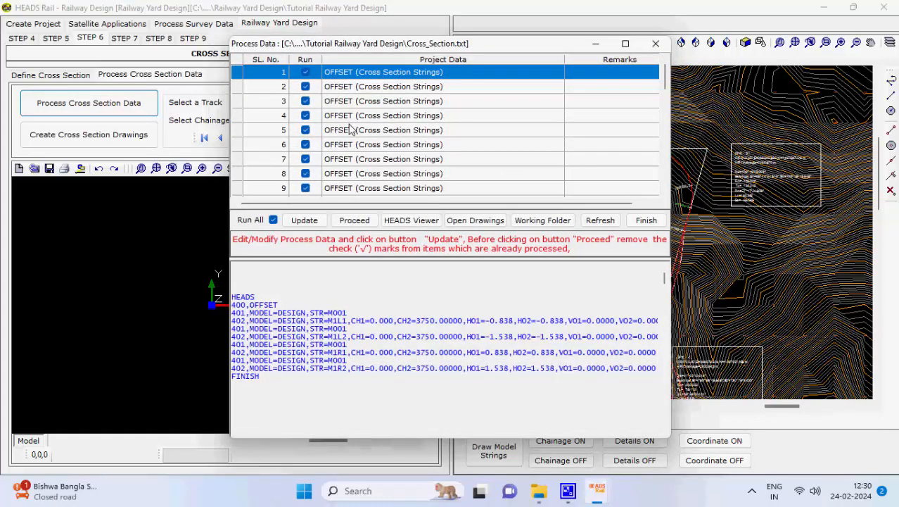
click(356, 220)
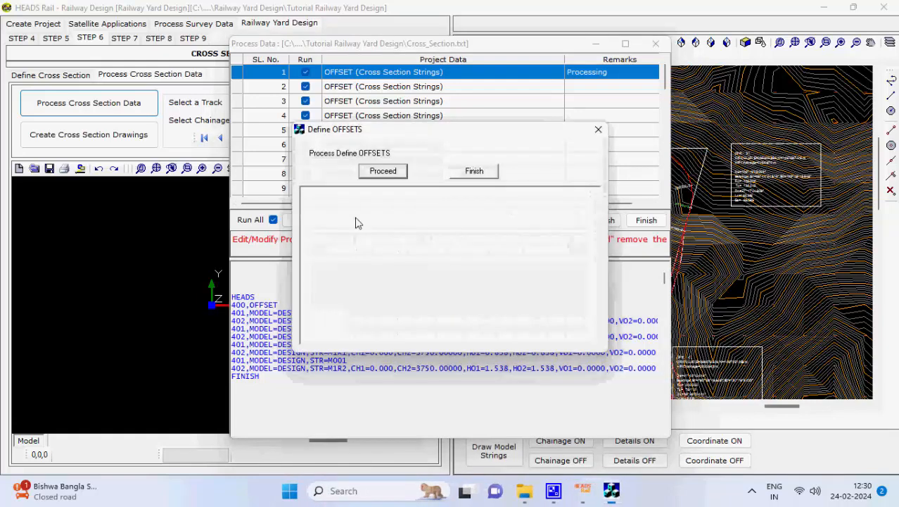
click(385, 176)
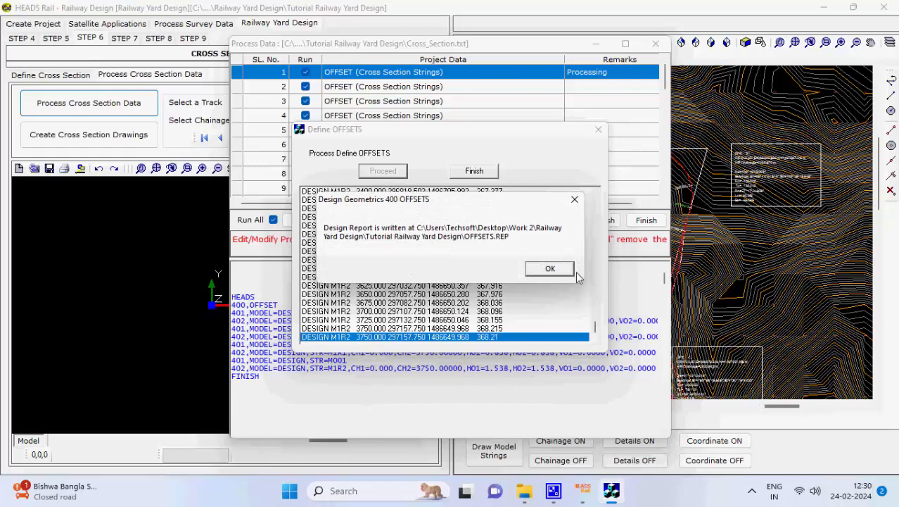
click(551, 269)
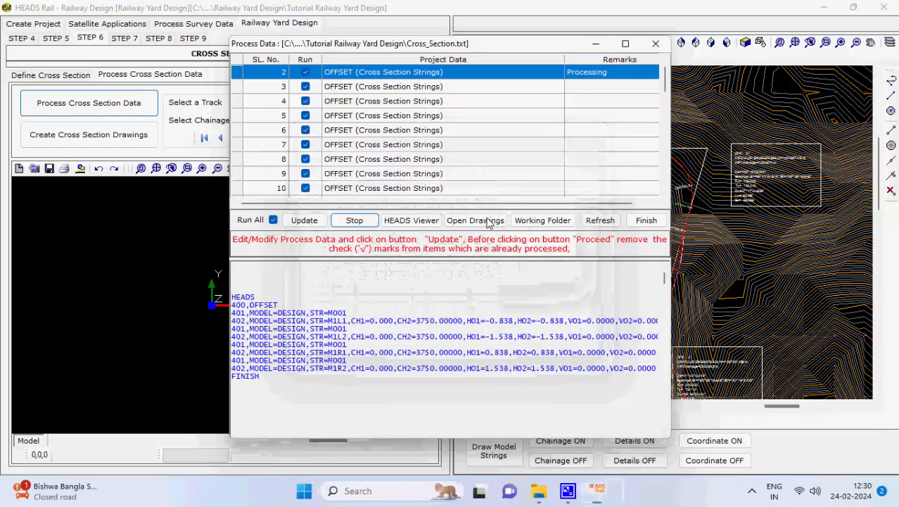
- Process the remaining OFFSET cross section strings items, 2 through 21
click(382, 171)
click(542, 268)
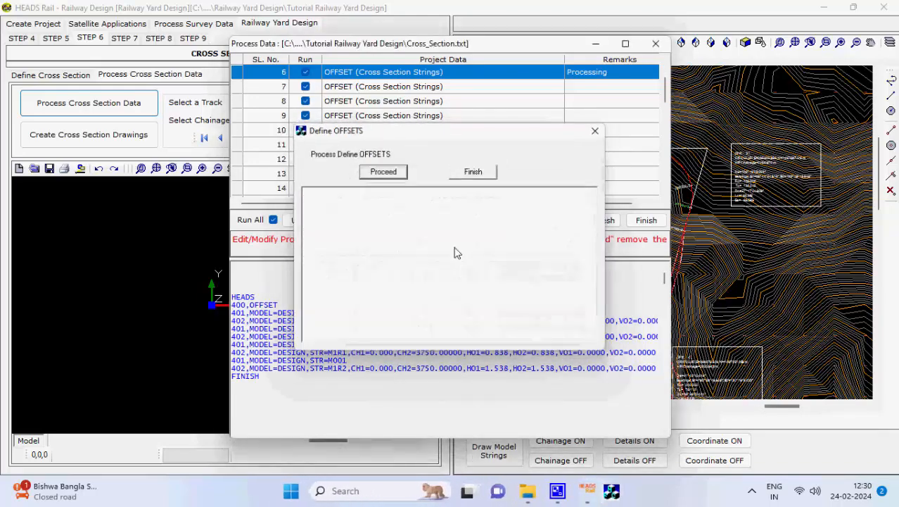
click(382, 170)
click(541, 269)
click(383, 171)
click(541, 270)
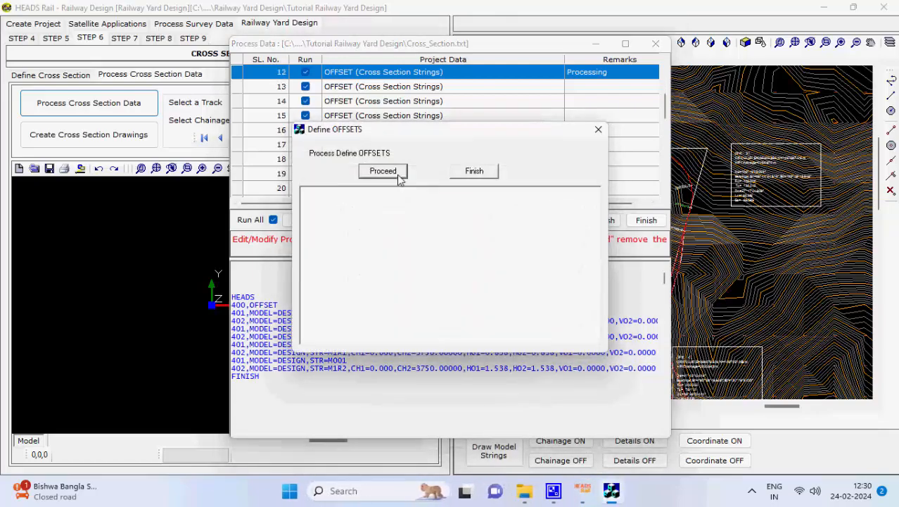
click(382, 171)
click(544, 267)
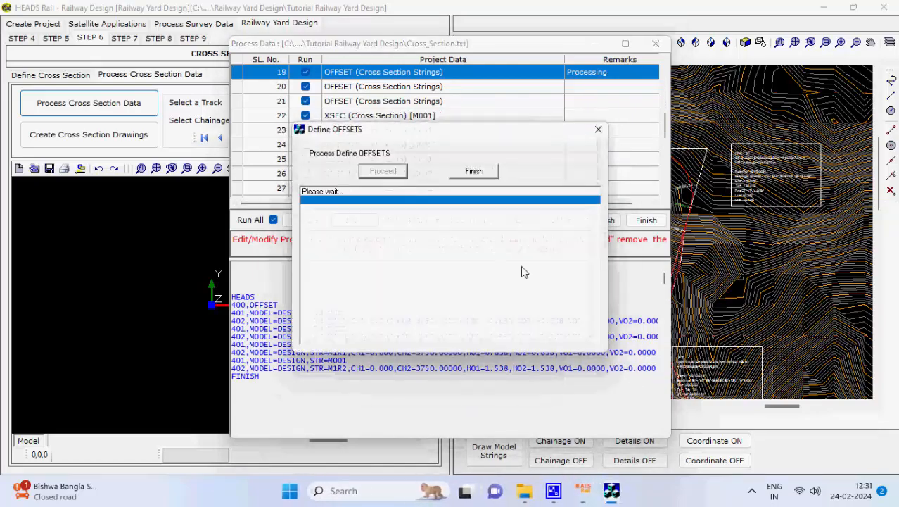
click(383, 171)
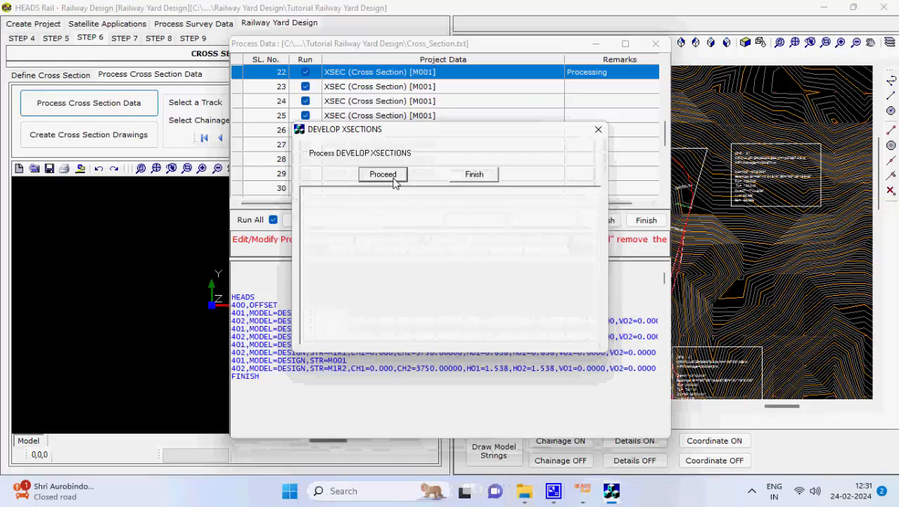
- Develop the cross sections for the M001 XSEC items, 22 through 25
click(392, 175)
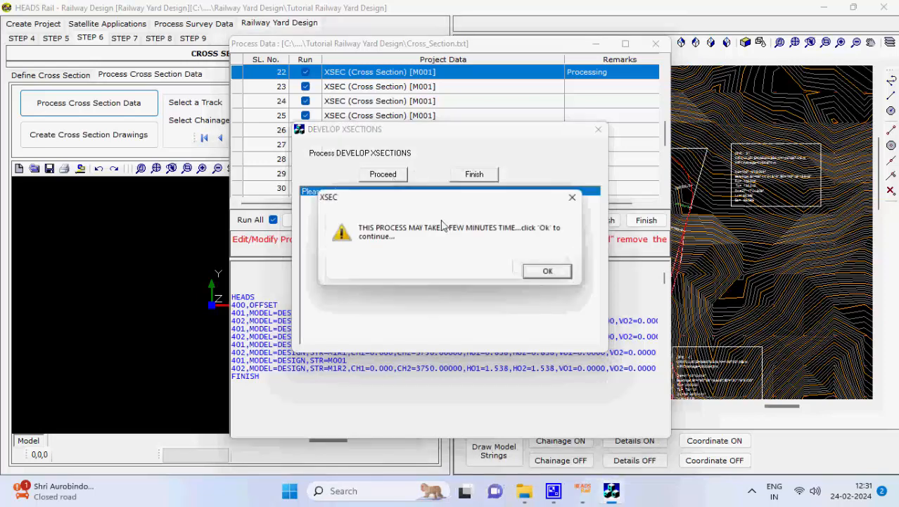
click(546, 273)
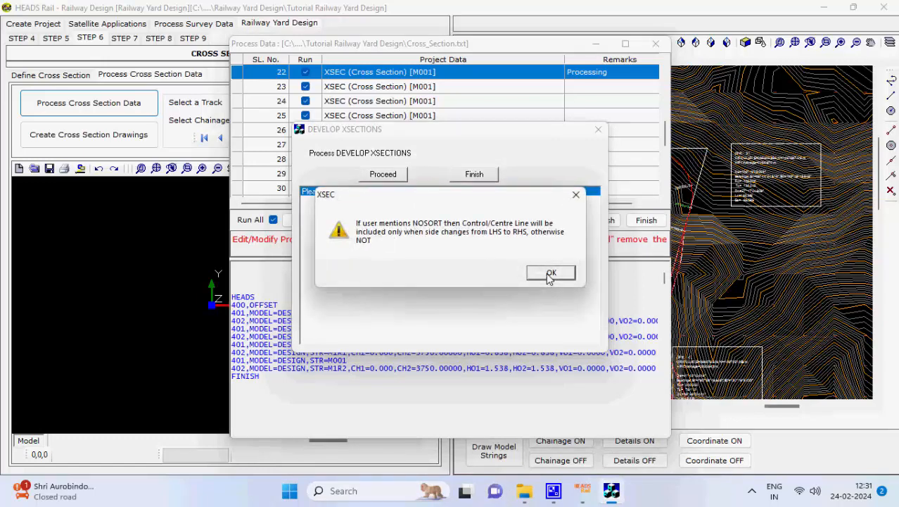
click(550, 275)
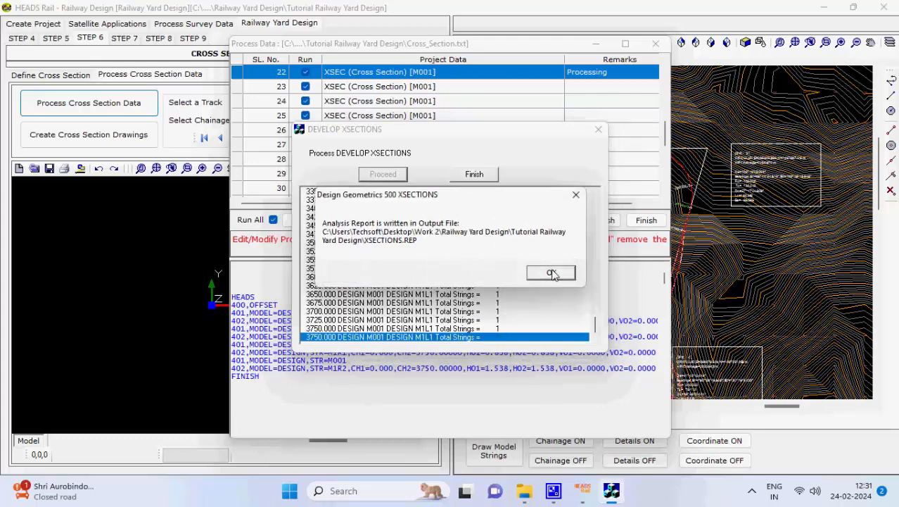
click(552, 274)
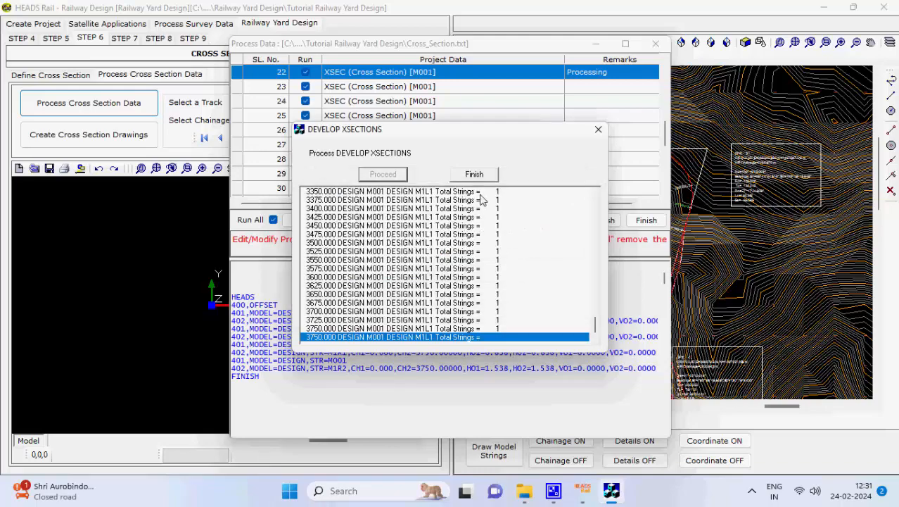
click(481, 175)
click(539, 270)
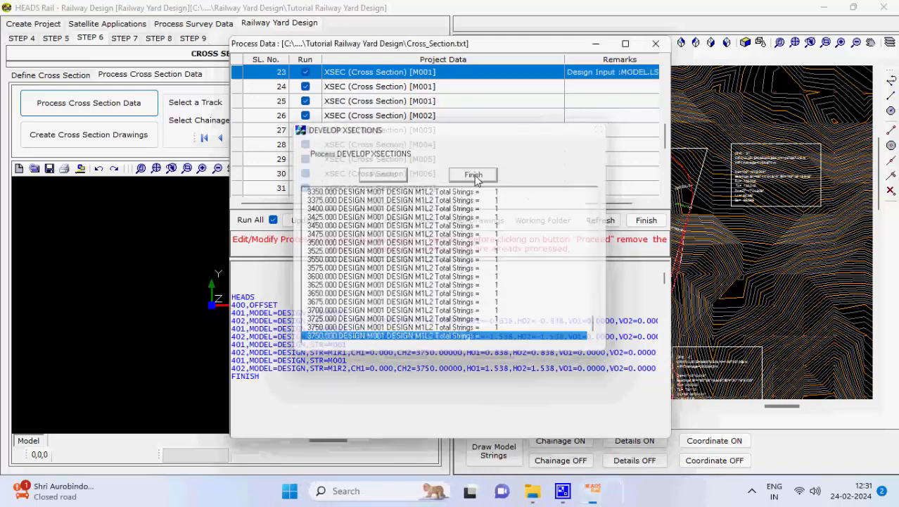
click(561, 277)
click(481, 174)
click(548, 271)
click(551, 273)
click(485, 176)
- Develop the cross sections for tracks M002, M003 and M004
click(549, 273)
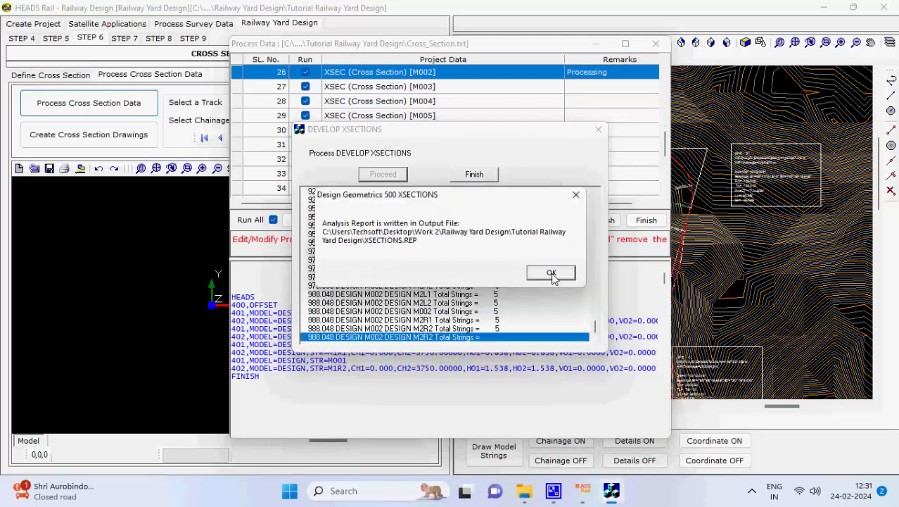
click(553, 277)
click(481, 175)
click(541, 272)
click(475, 176)
click(540, 272)
click(541, 272)
click(540, 273)
click(475, 176)
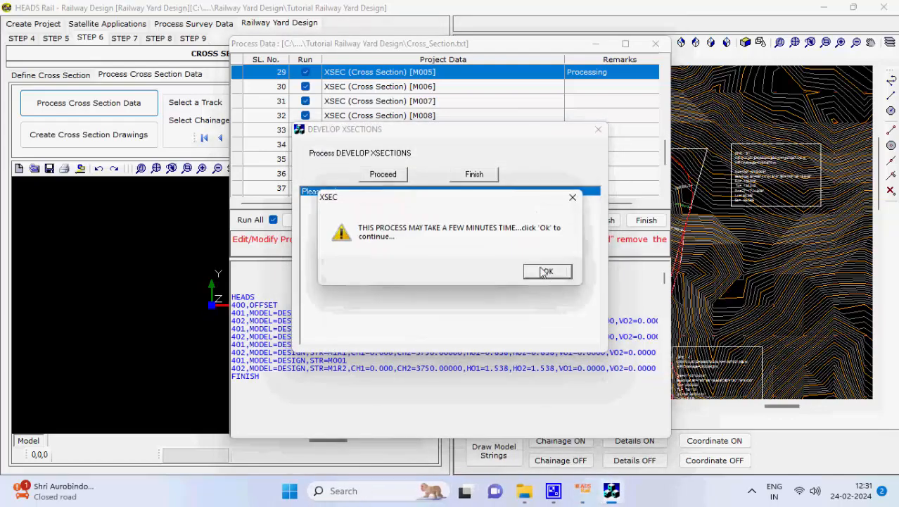
- Develop the cross sections for tracks M005 and M006
click(542, 271)
click(542, 272)
click(474, 176)
click(388, 177)
click(553, 273)
click(474, 176)
- Develop the cross sections for tracks M007, M008 and M009
click(390, 176)
click(549, 271)
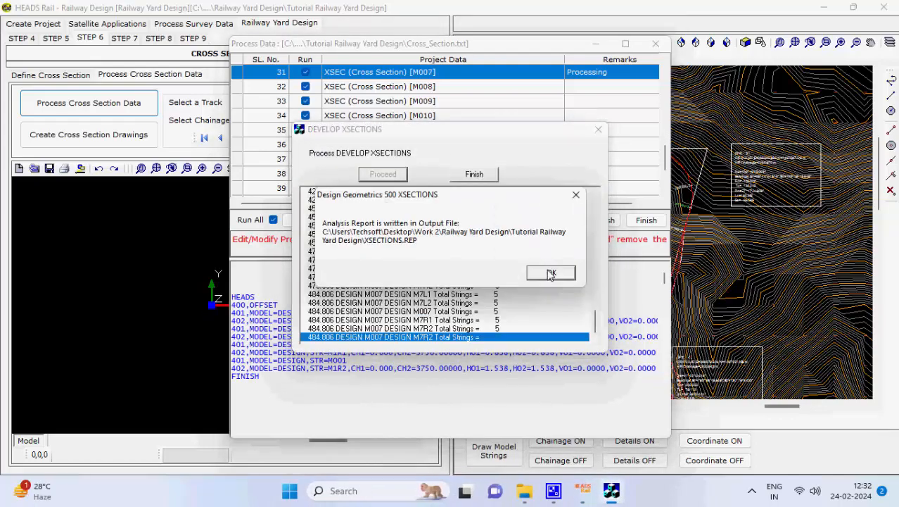
click(551, 272)
click(474, 175)
click(389, 176)
click(550, 274)
click(554, 275)
click(475, 176)
click(475, 176)
- Develop the cross sections for tracks M010 through M013
click(389, 176)
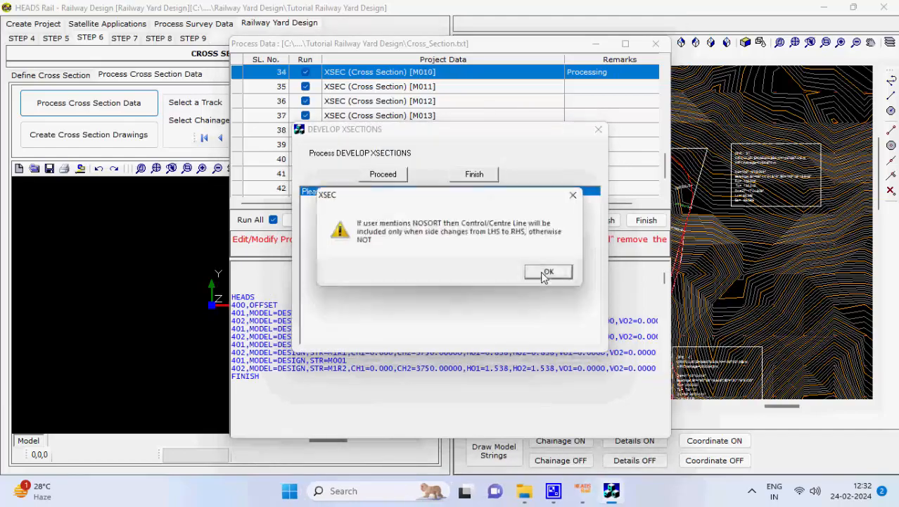
click(544, 274)
click(475, 176)
click(544, 274)
click(551, 273)
click(474, 176)
click(389, 176)
click(549, 272)
click(551, 273)
click(475, 176)
- Develop the cross sections for tracks M014, M015 and M016
click(389, 176)
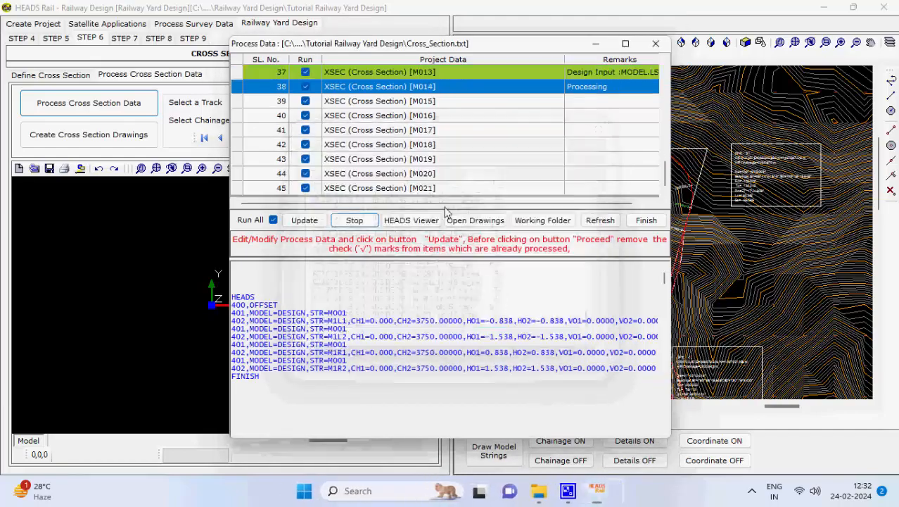
click(551, 274)
click(474, 176)
click(391, 176)
click(553, 273)
click(554, 272)
click(552, 273)
click(474, 176)
- Develop the cross sections for the remaining tracks M017 through M021
click(392, 176)
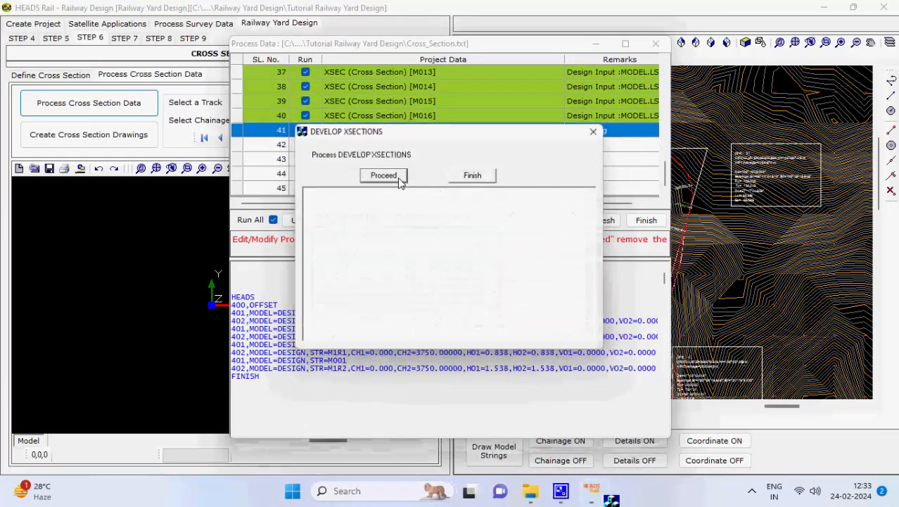
click(474, 175)
click(390, 176)
click(551, 273)
click(551, 273)
click(474, 176)
click(390, 176)
click(549, 273)
click(542, 274)
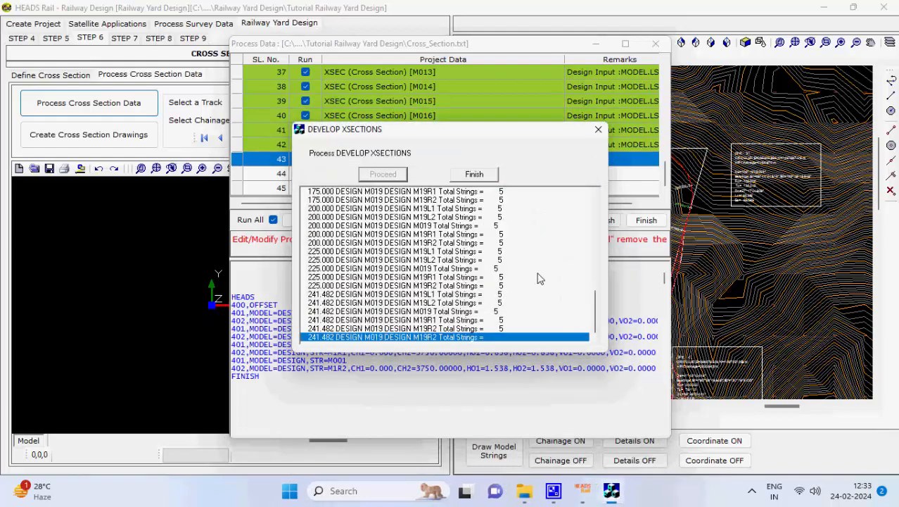
click(544, 272)
click(549, 273)
click(474, 174)
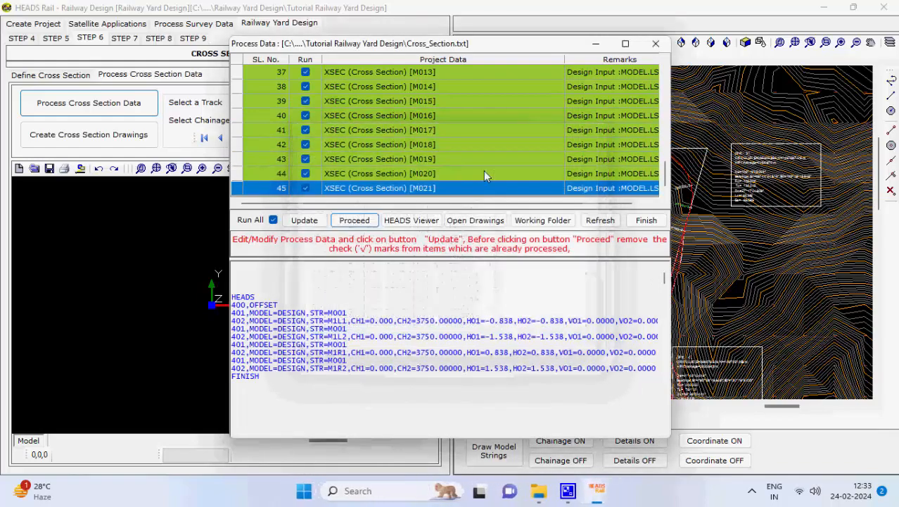
- Finish the cross section processing and draw all listed DESIGN model strings in the plan view
click(646, 219)
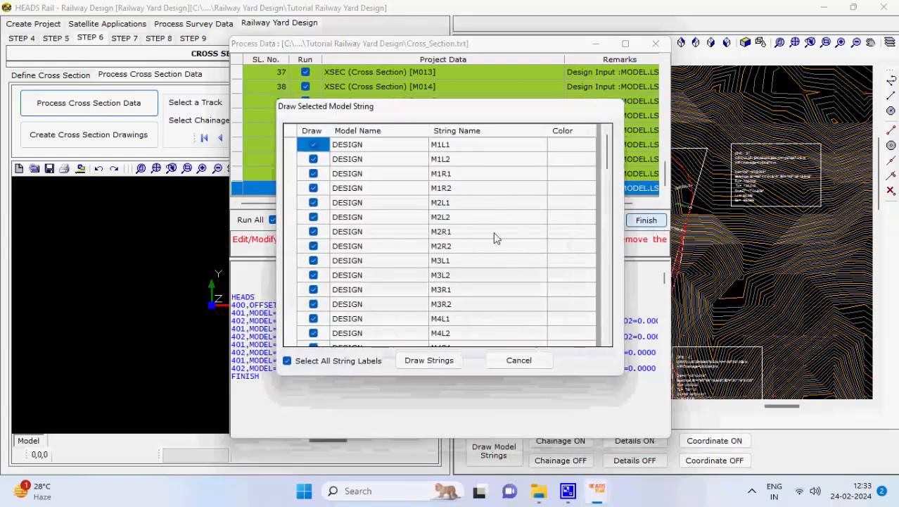
click(426, 360)
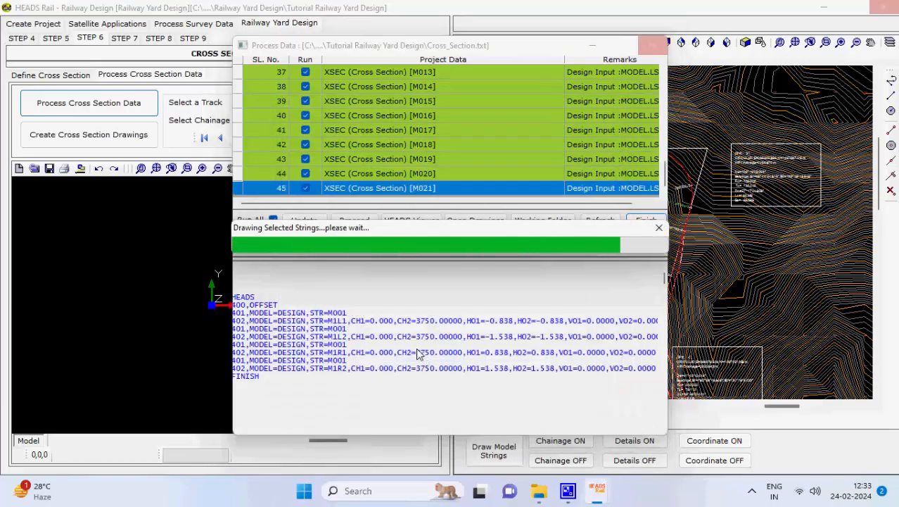
scroll(565, 224, up, 5)
scroll(539, 237, up, 5)
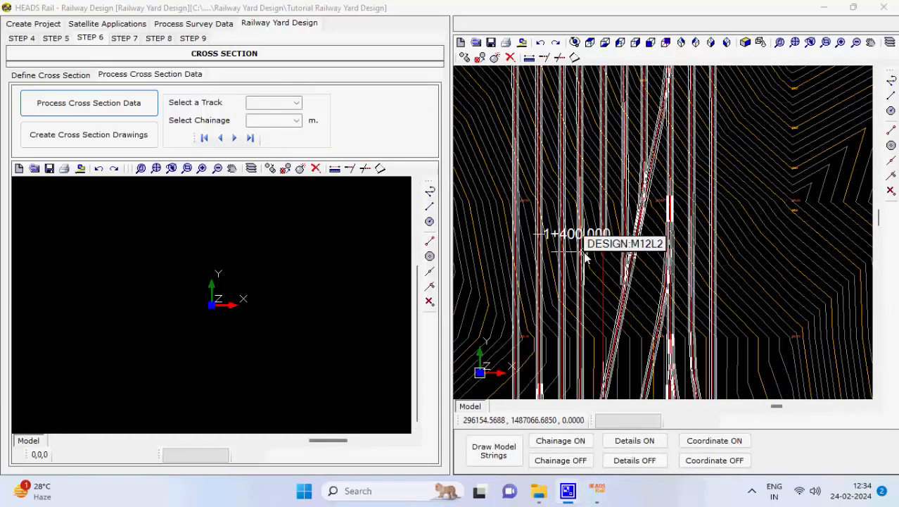
- Create the cross section drawings and display the section of track M001 at chainage 25 m
click(90, 141)
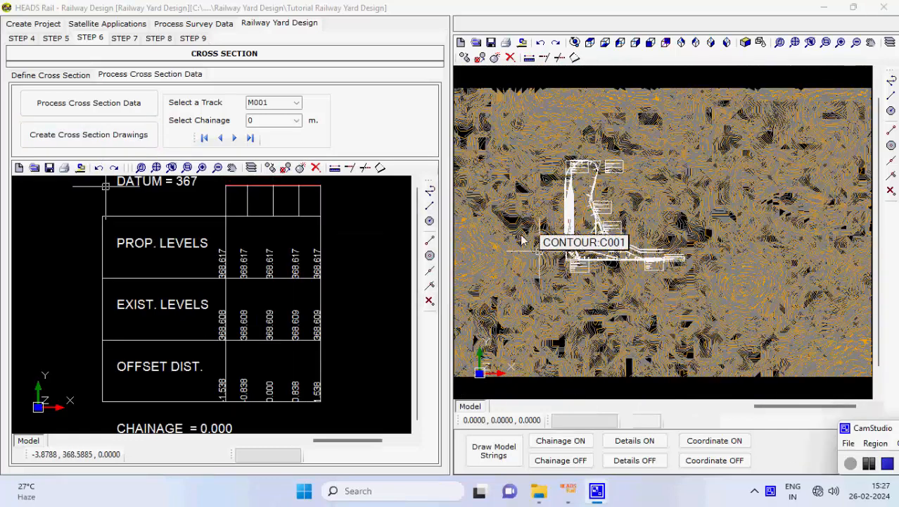
click(297, 104)
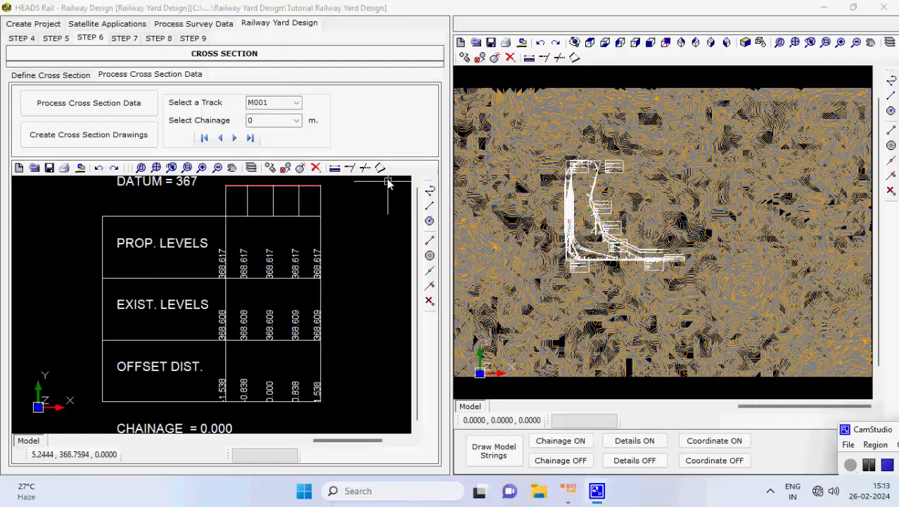
click(296, 120)
click(288, 141)
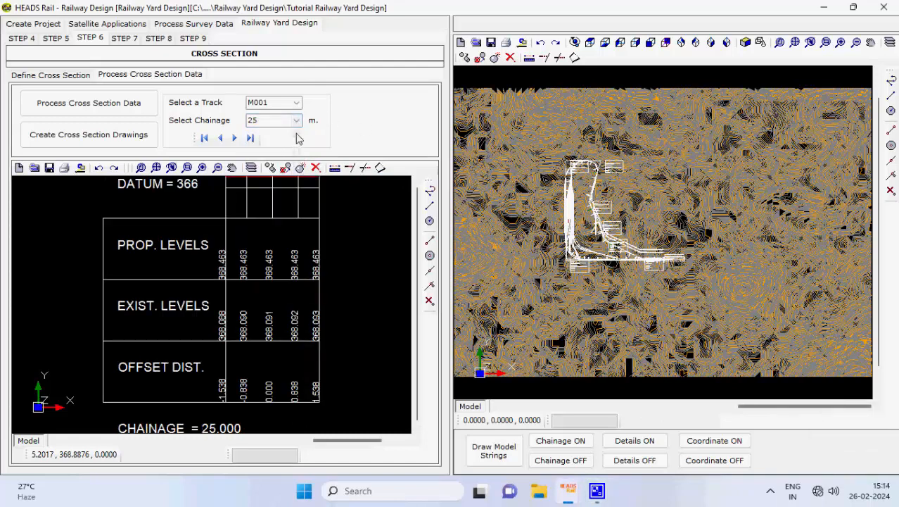
- View the M001 cross sections at chainages 75 m and 100 m, and return to the first chainage
click(297, 121)
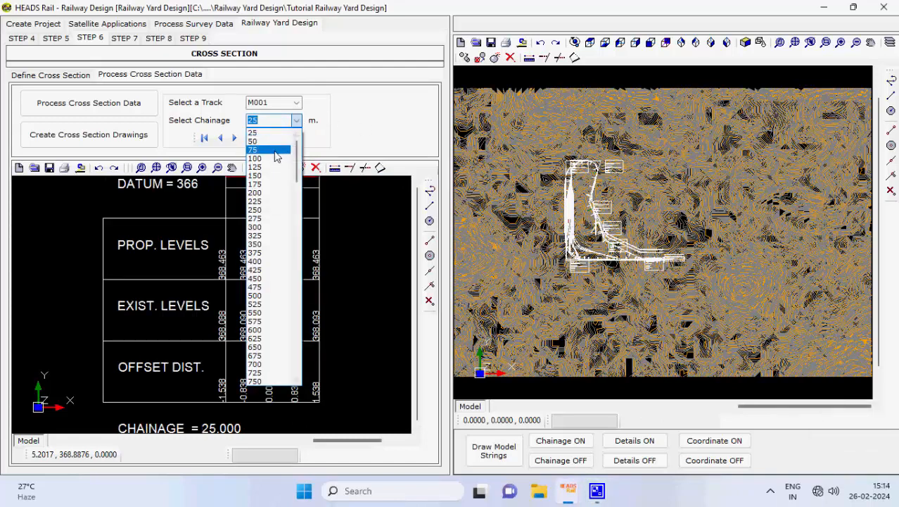
click(281, 151)
click(225, 139)
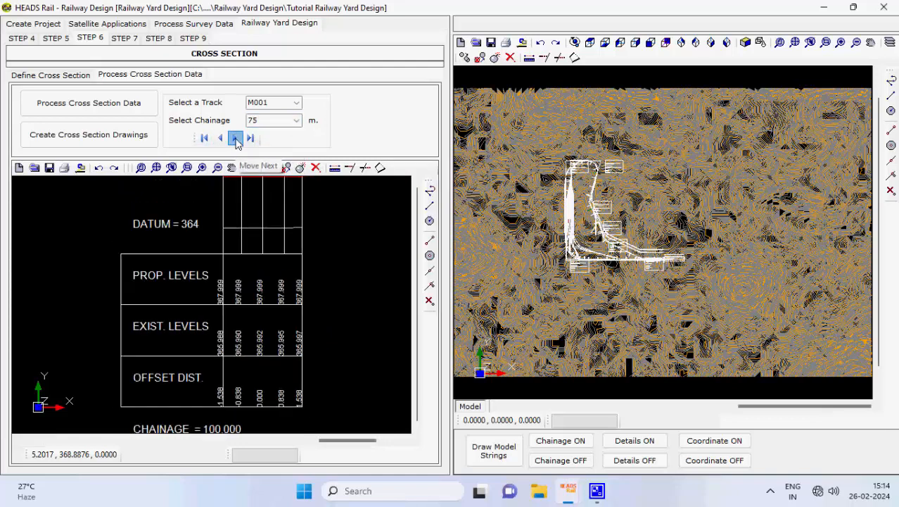
click(226, 141)
click(220, 139)
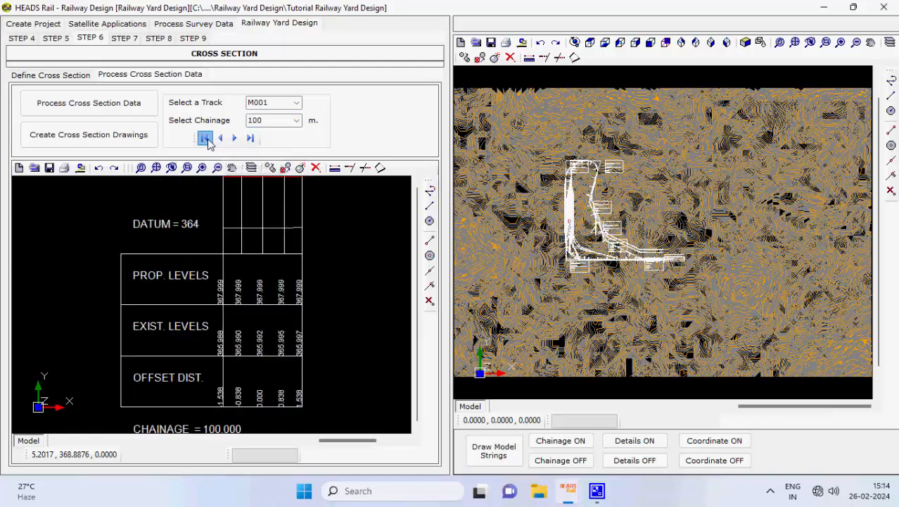
click(206, 140)
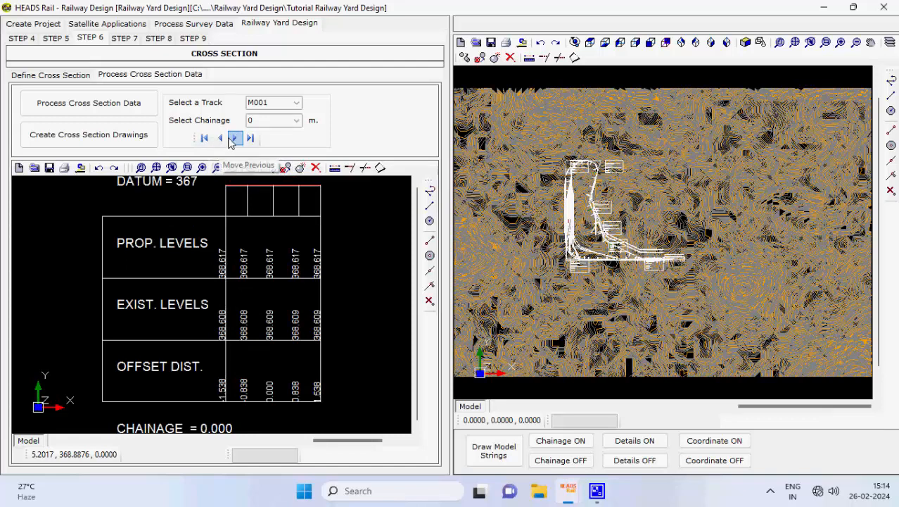
- Go to the volume stage and select track M001 for the earthwork and mass haul calculation
click(125, 40)
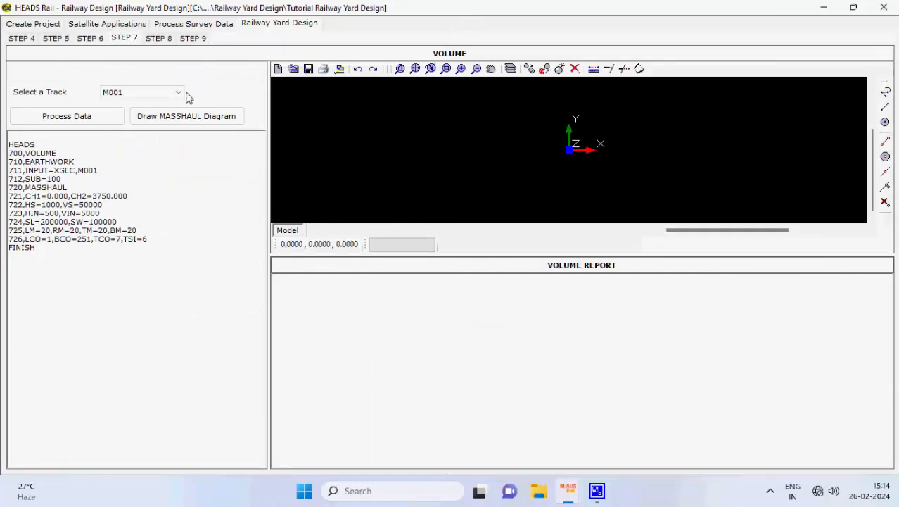
click(180, 93)
click(144, 104)
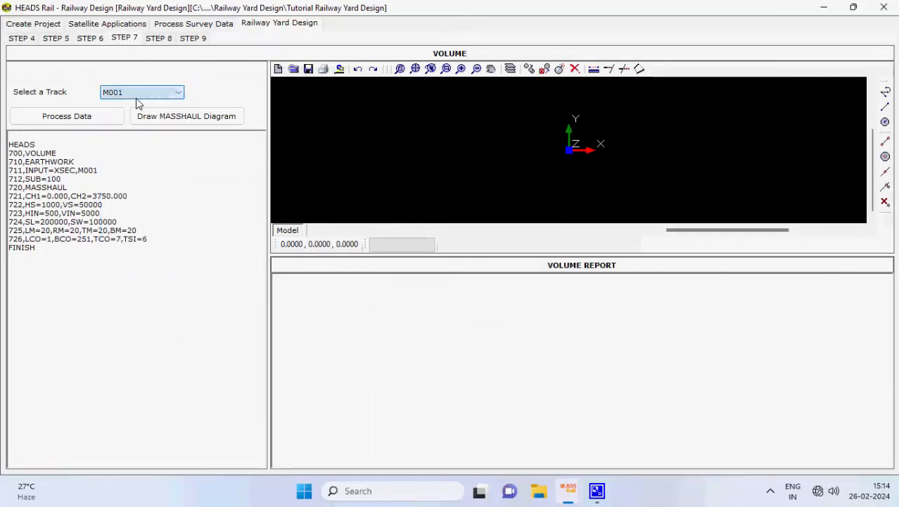
- Process the earthwork volume and mass haul data for track M001 and draw its mass haul diagram
click(83, 116)
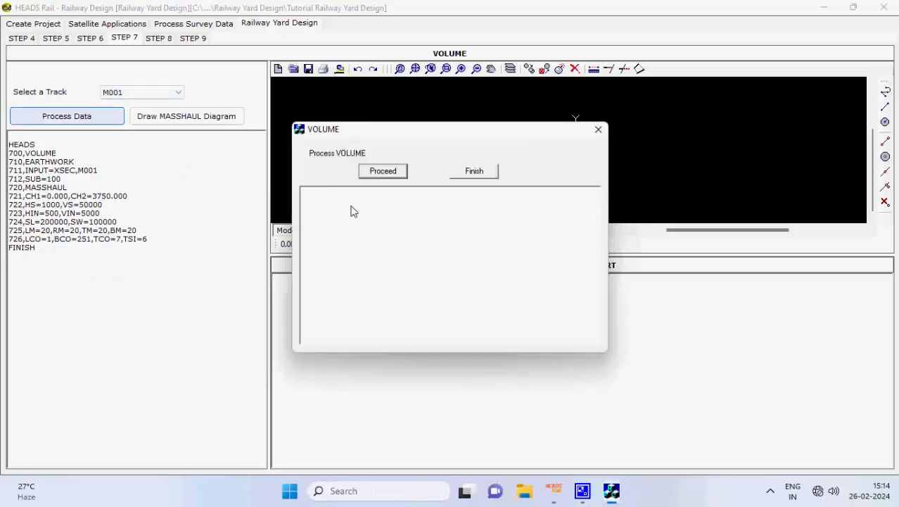
click(401, 175)
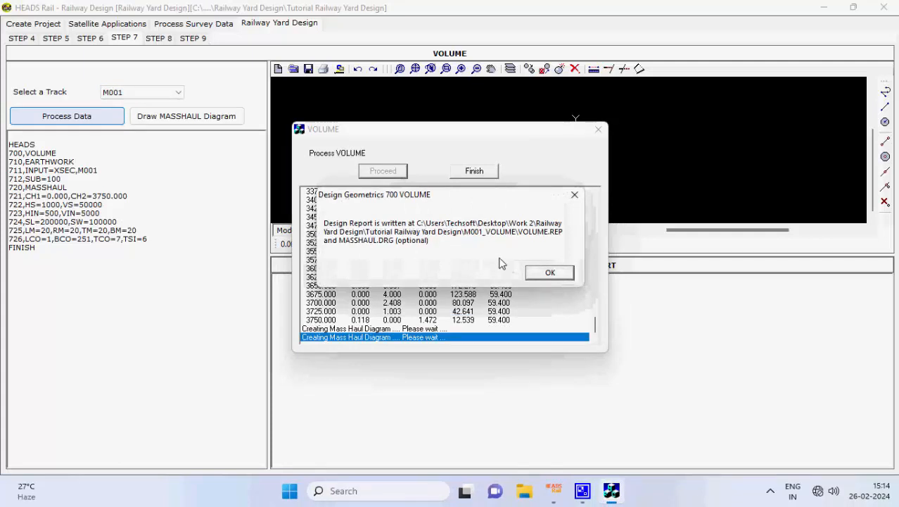
click(548, 273)
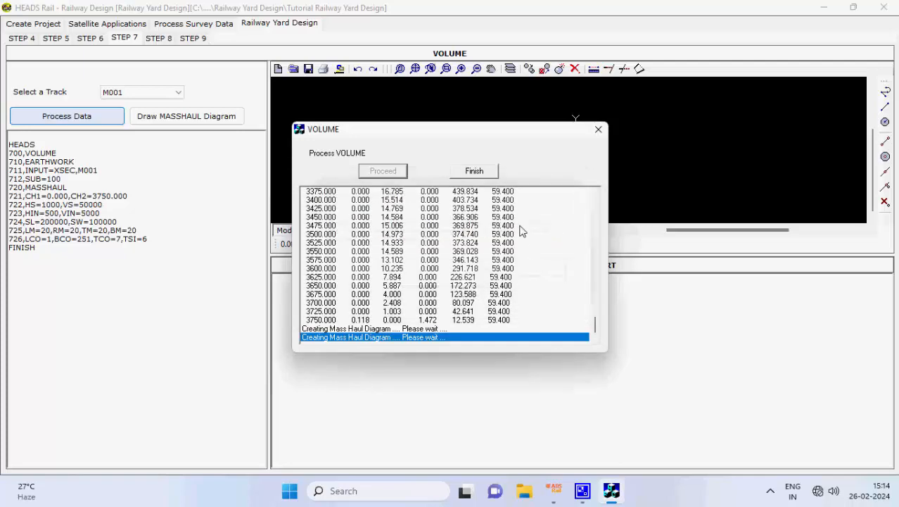
click(482, 176)
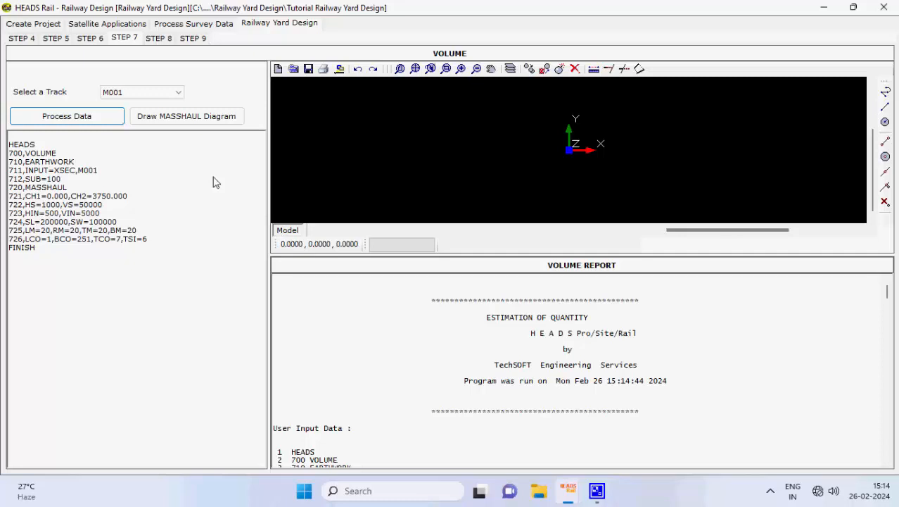
click(207, 124)
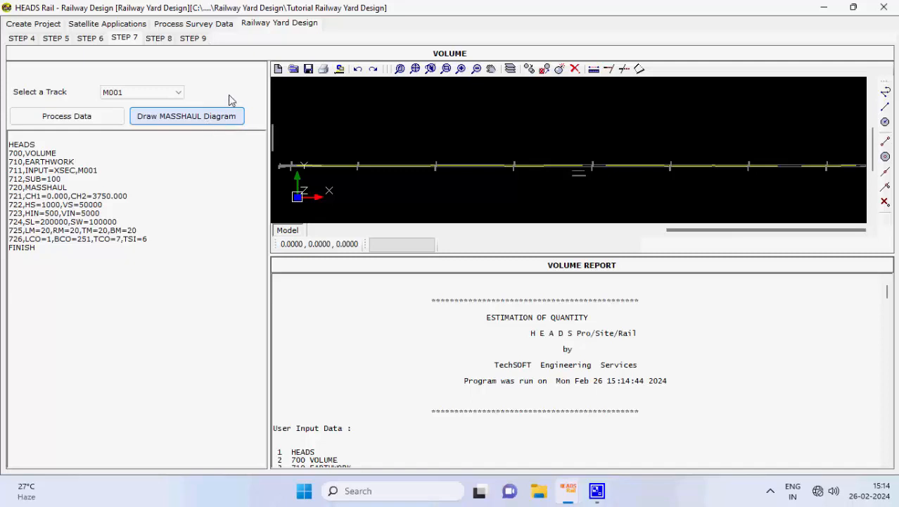
- Go to the drawings stage, add the strings set of track M001 to the plan drawing, and select all its strings
click(160, 38)
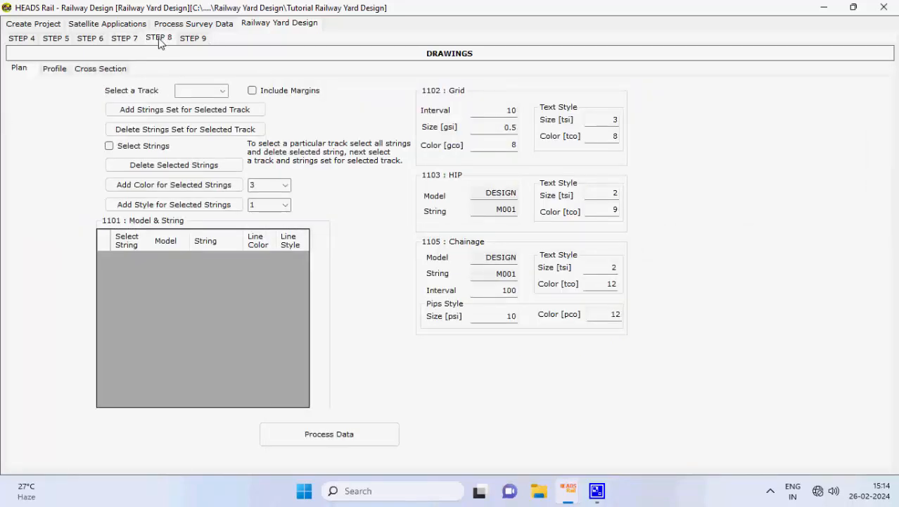
click(224, 91)
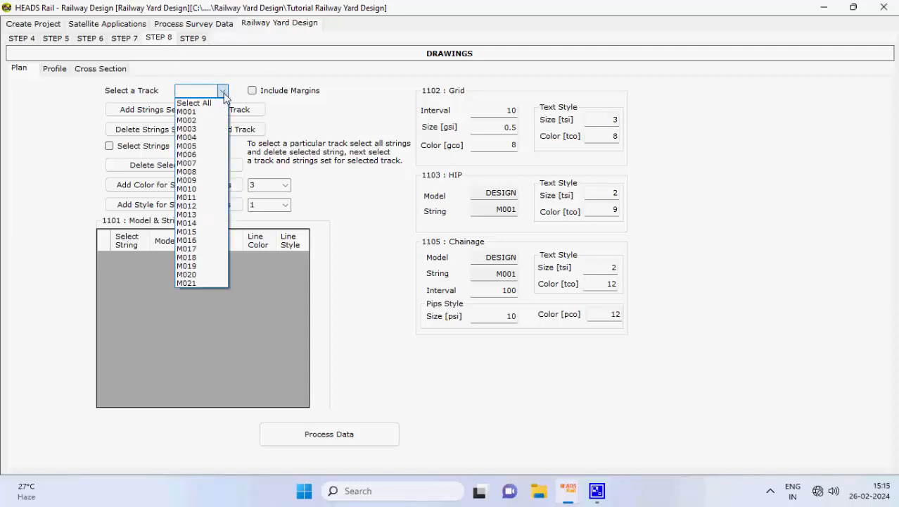
click(205, 111)
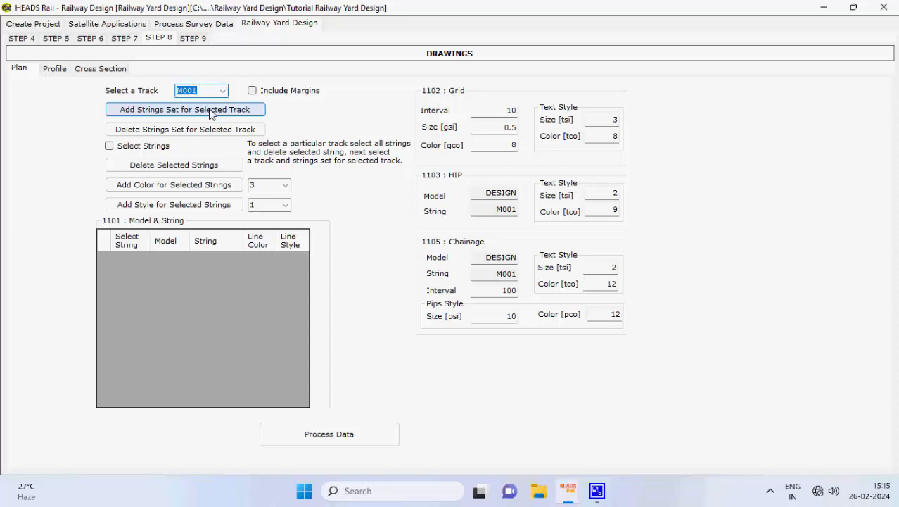
click(210, 111)
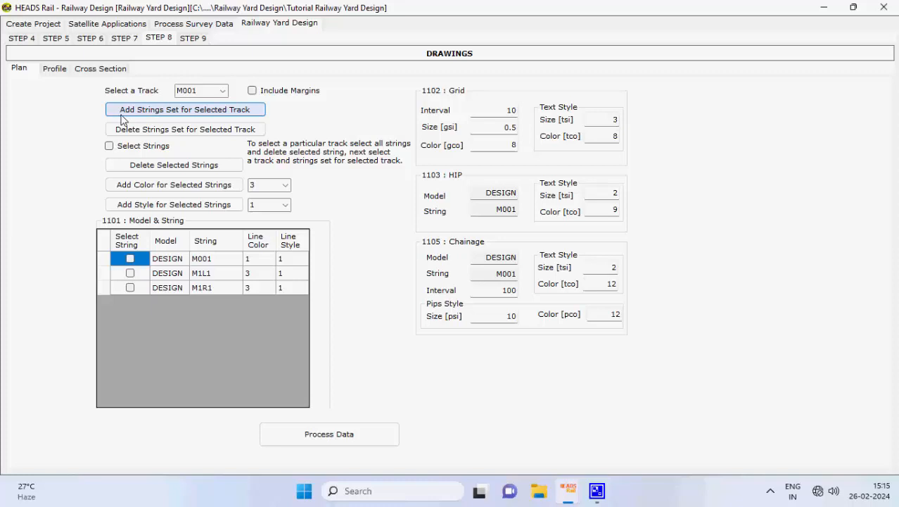
click(109, 145)
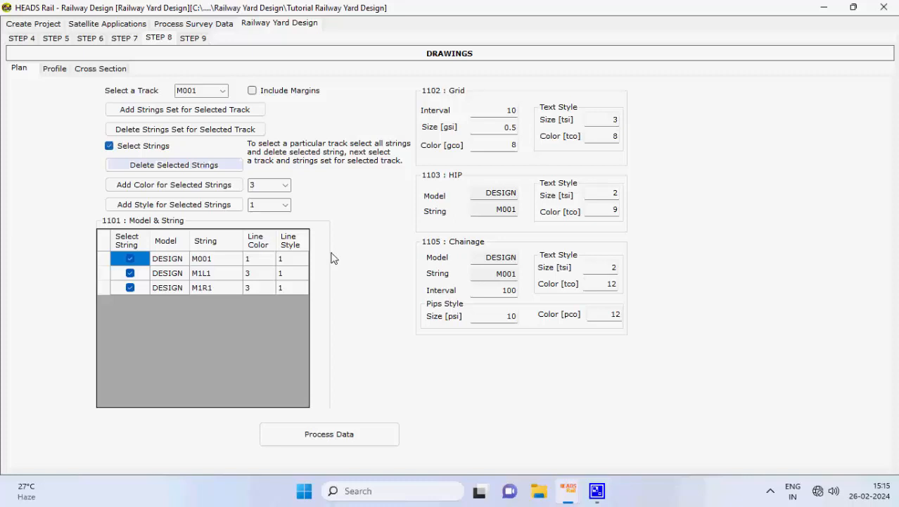
- Process the plan drawing for track M001 and finish the plan processing
click(366, 436)
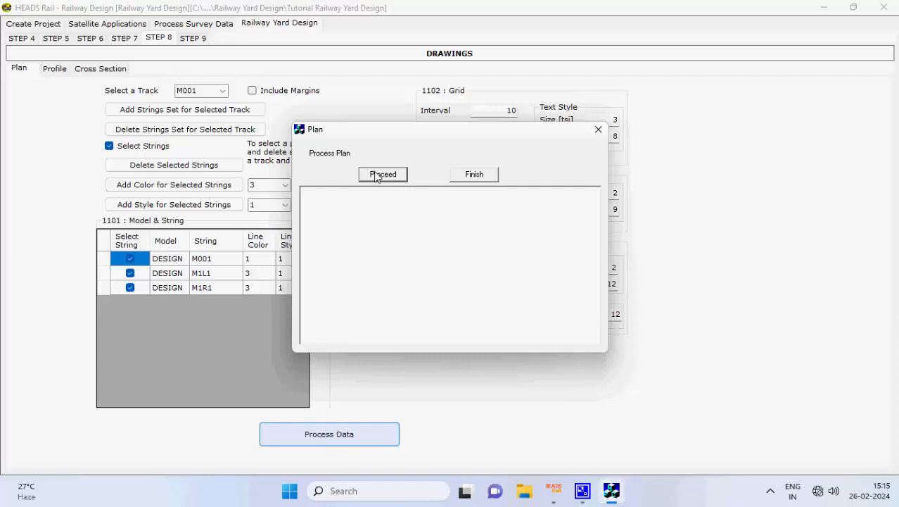
click(376, 176)
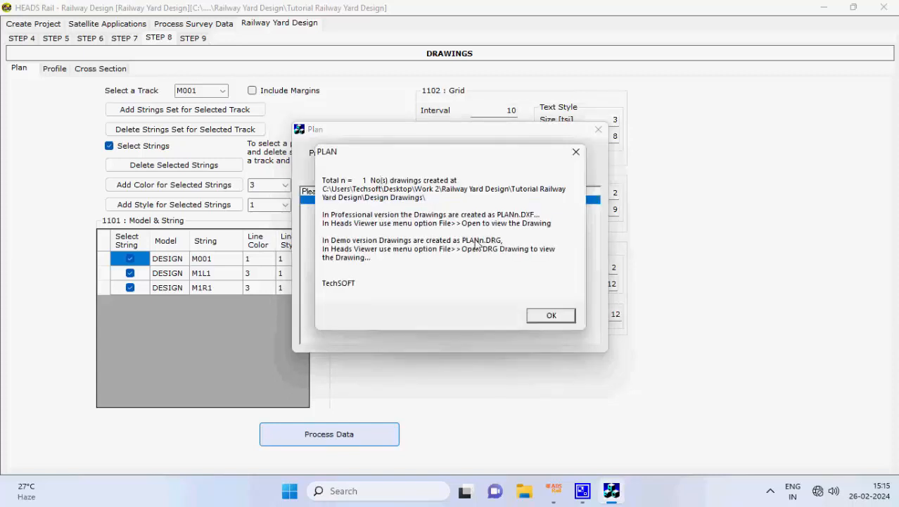
click(546, 321)
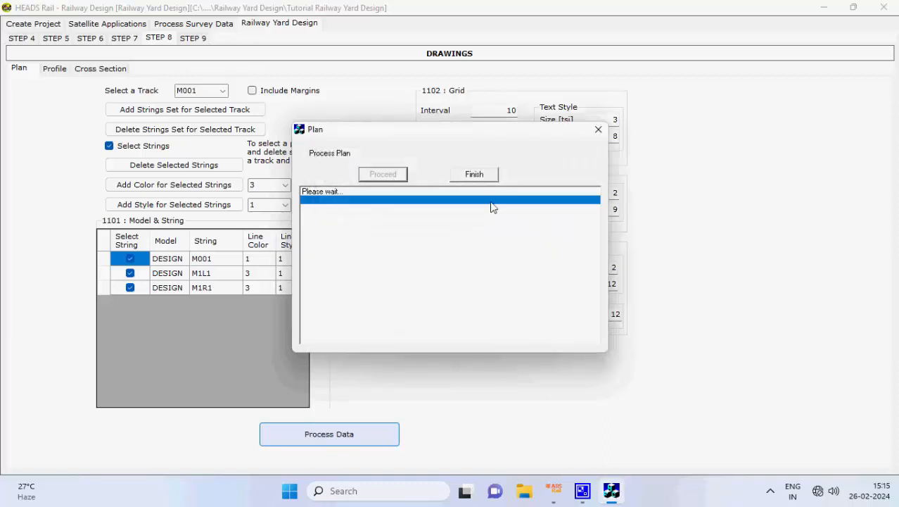
click(488, 177)
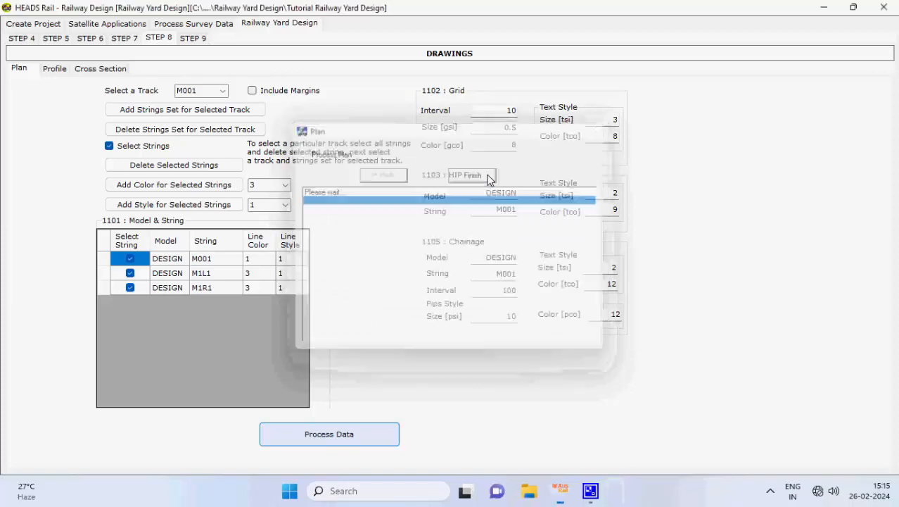
- Go to the profile drawing settings and process the schematic diagram of the horizontal alignment for string M001
click(46, 71)
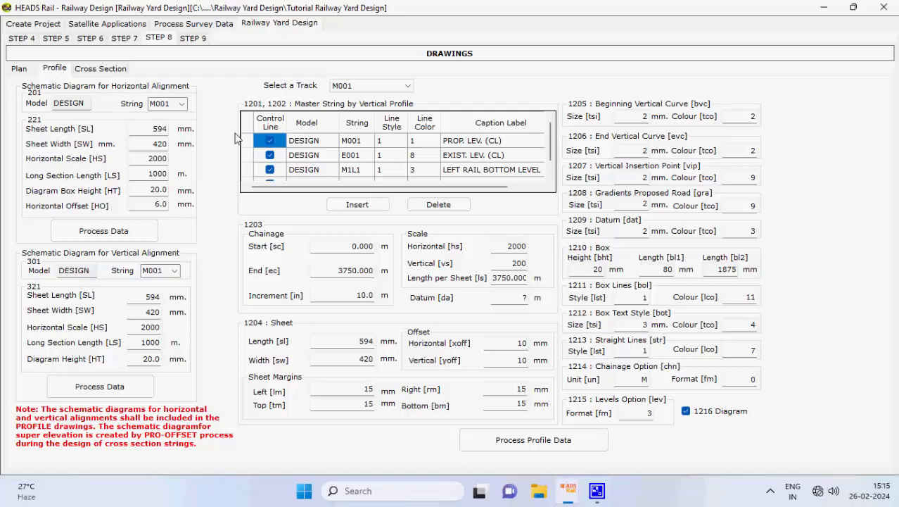
click(150, 230)
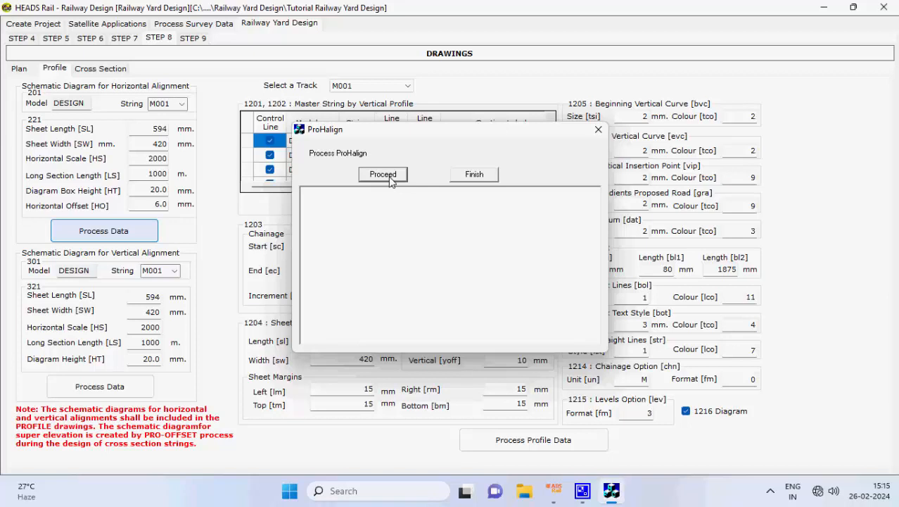
click(391, 179)
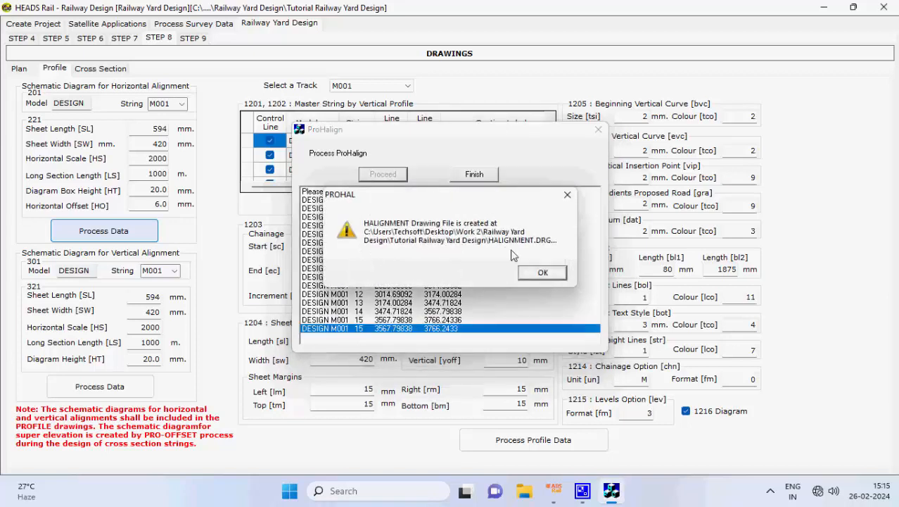
click(557, 274)
click(492, 175)
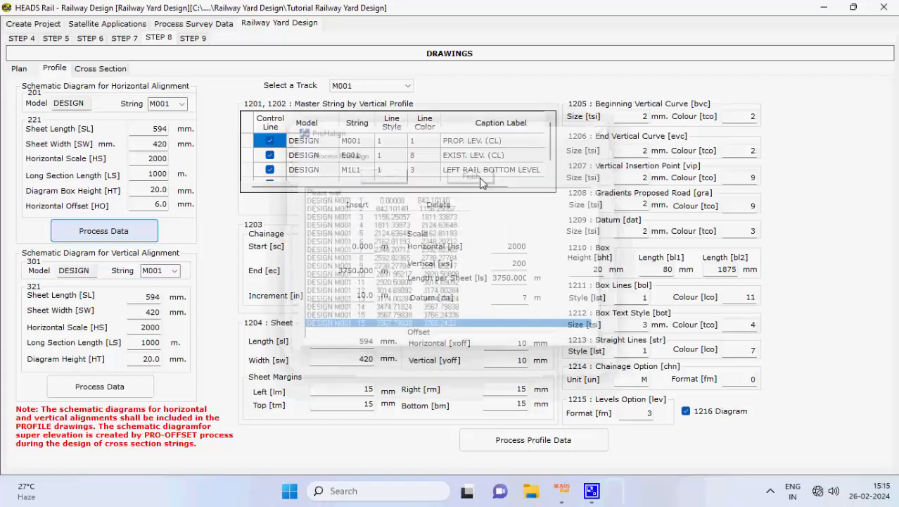
- Process the schematic diagram of the vertical alignment for string M001
click(119, 386)
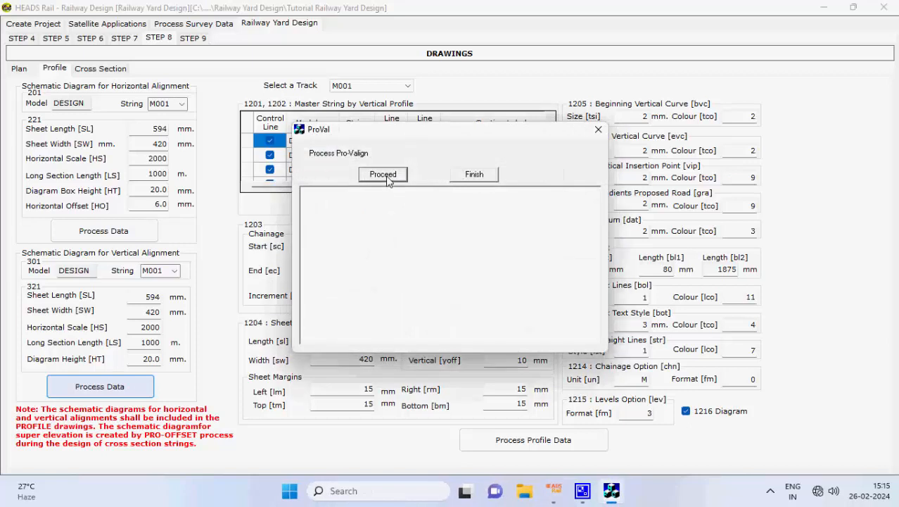
click(385, 174)
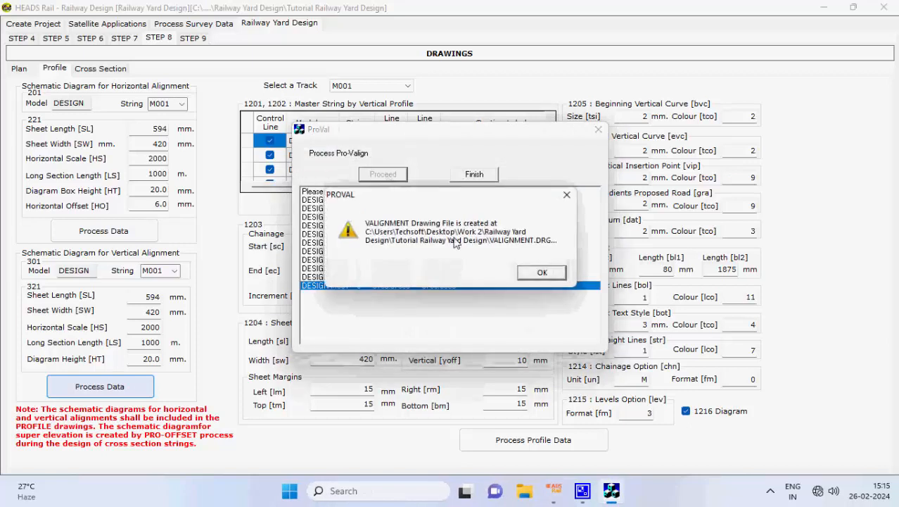
click(541, 273)
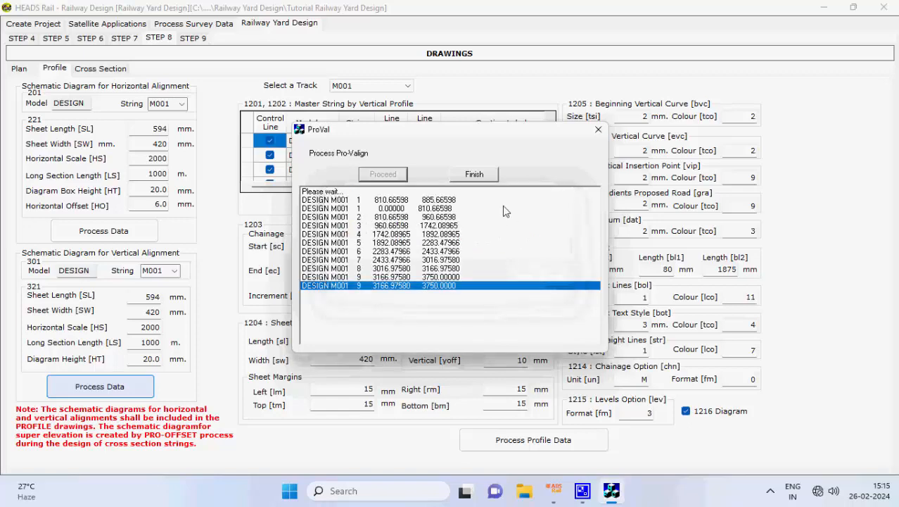
click(471, 176)
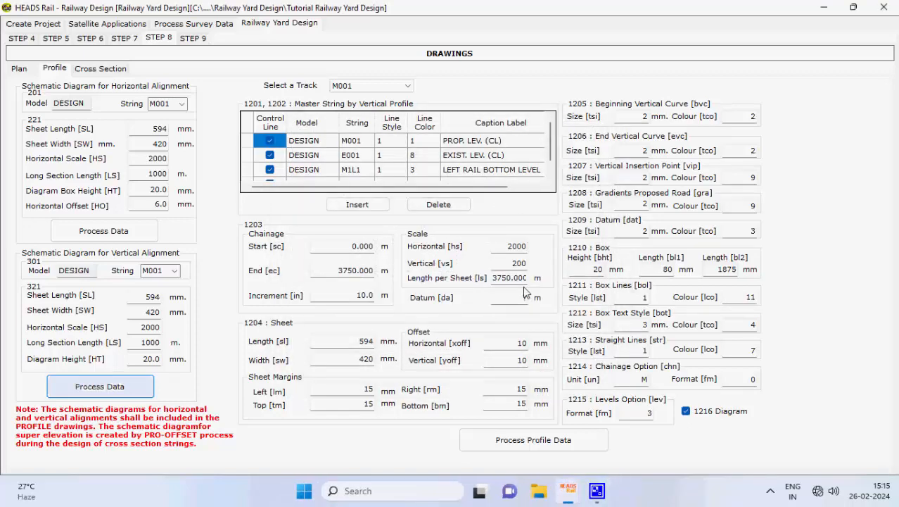
- Process the profile drawing for track M001, continuing past the missing superelevation file
click(500, 440)
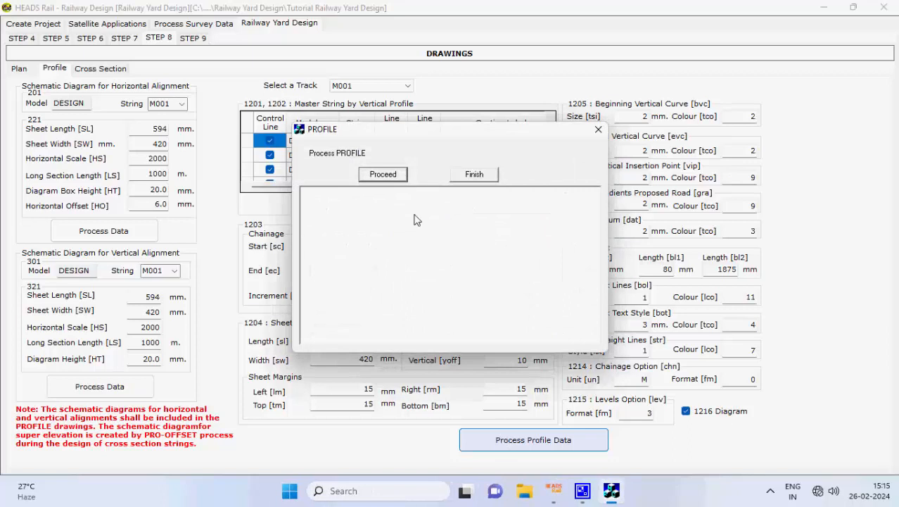
click(394, 176)
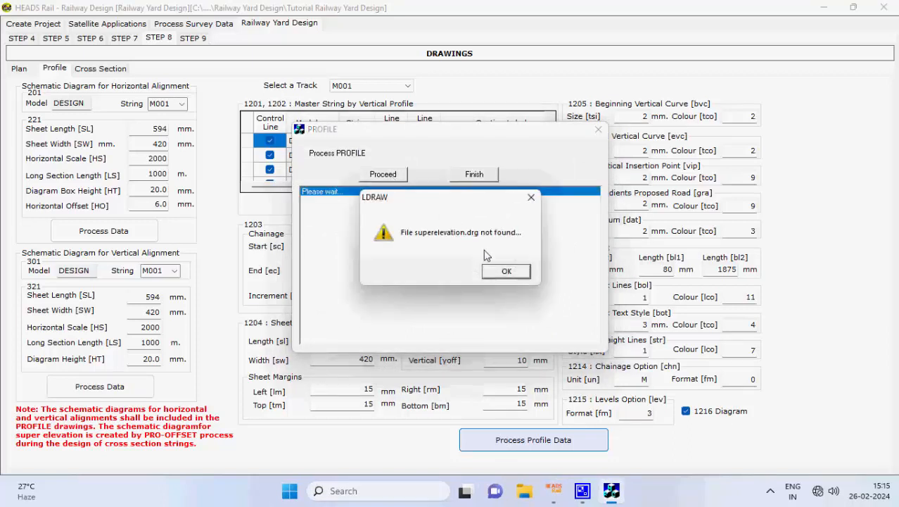
click(499, 273)
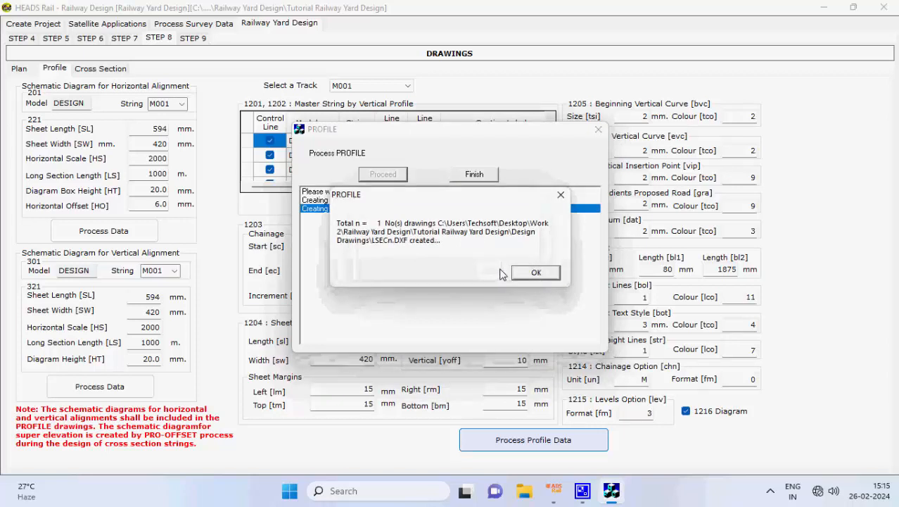
click(532, 275)
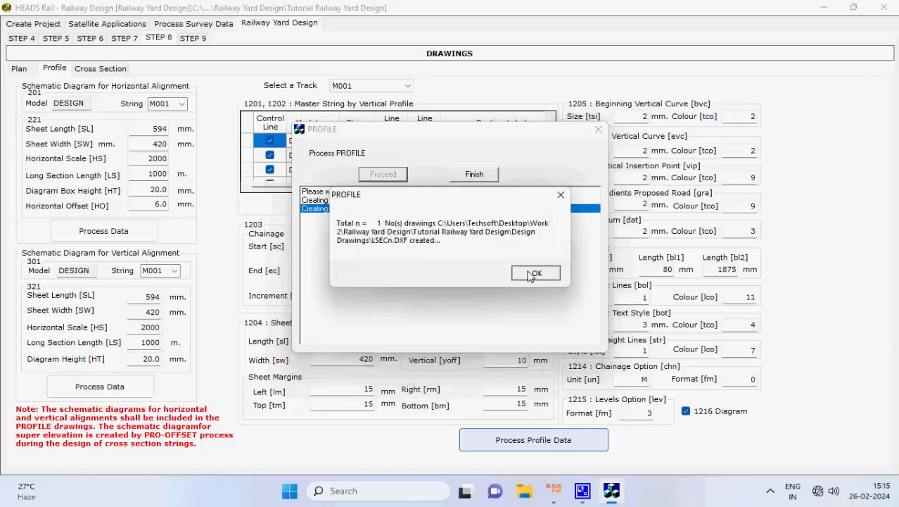
click(478, 179)
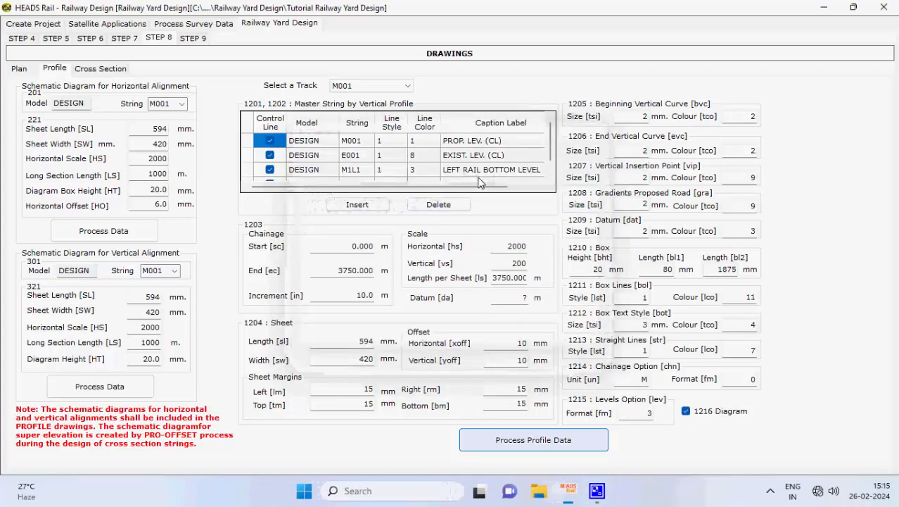
- Choose label M001 in the cross section drawing settings and process its cross section drawings
click(115, 69)
click(274, 131)
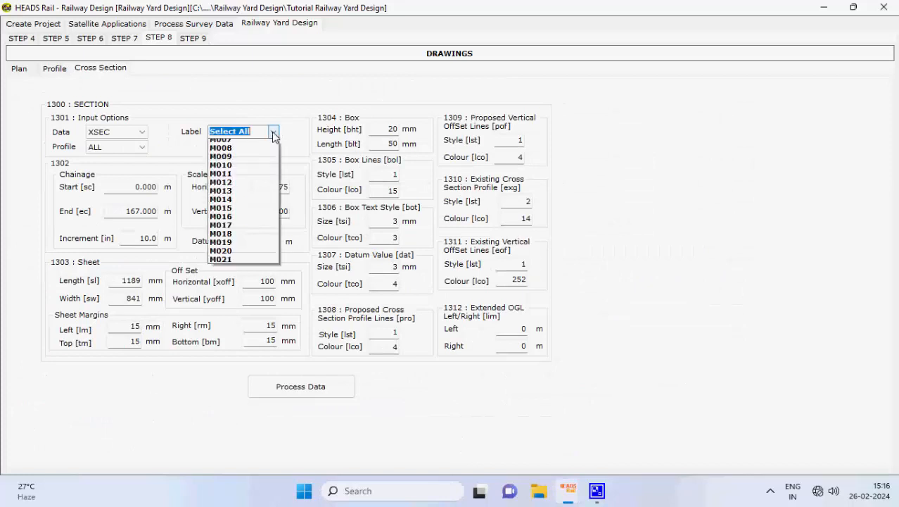
scroll(264, 155, up, 3)
click(263, 154)
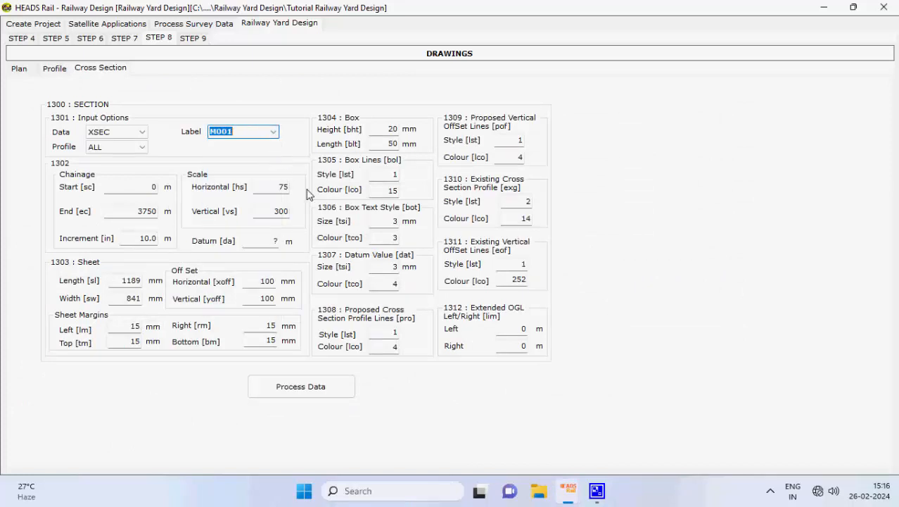
click(301, 387)
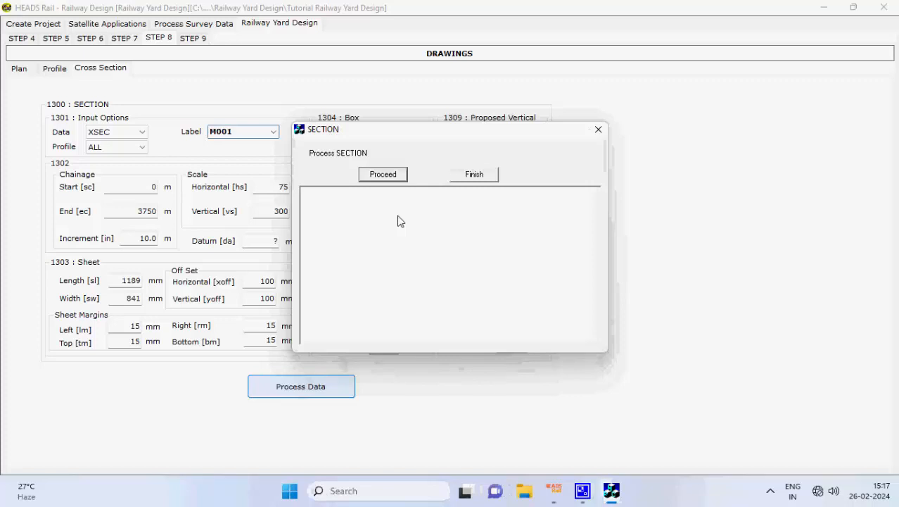
click(395, 180)
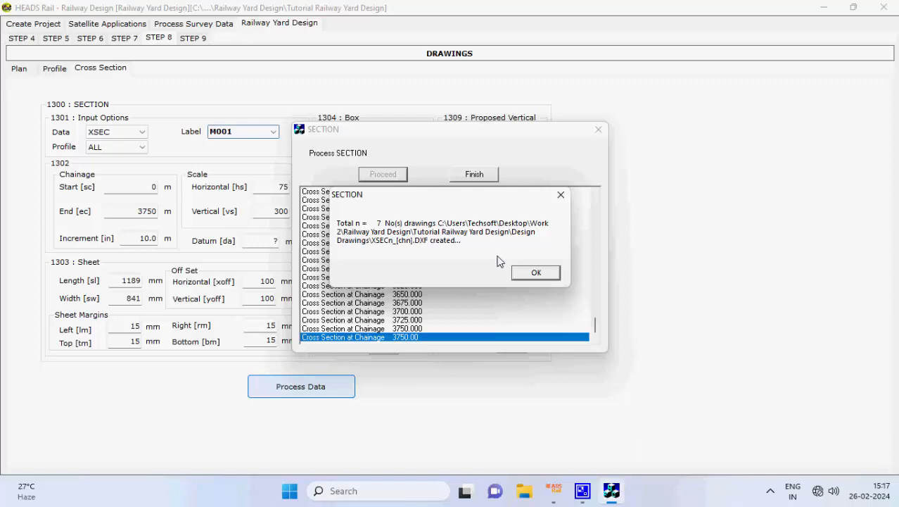
click(535, 273)
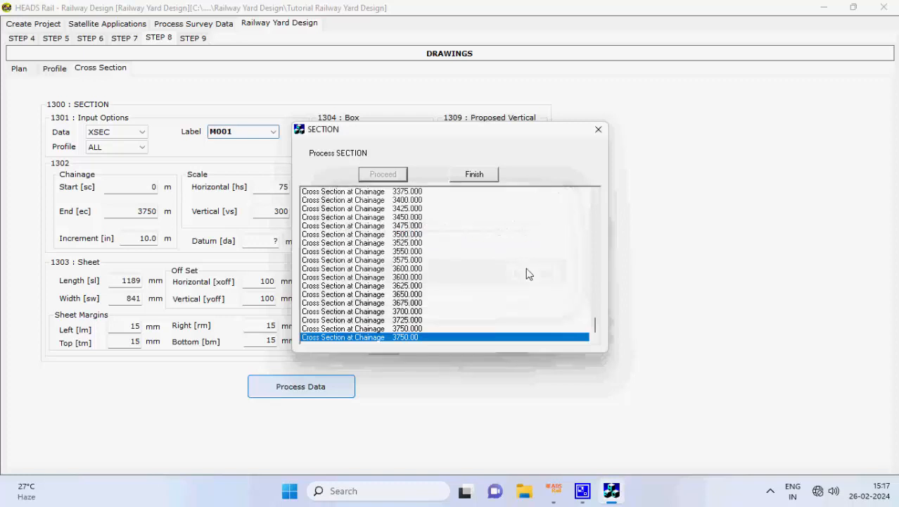
click(484, 180)
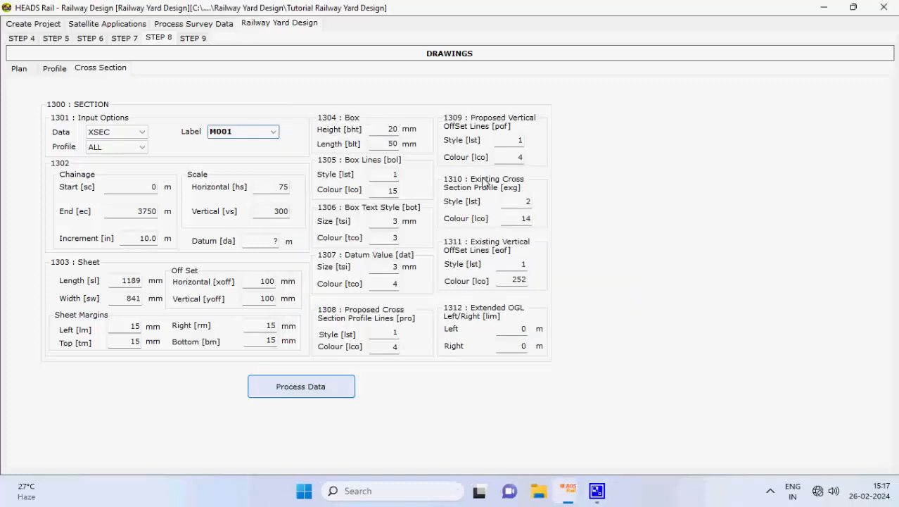
- Go to the final data processing stage and create the project data file for the railway yard design
click(203, 40)
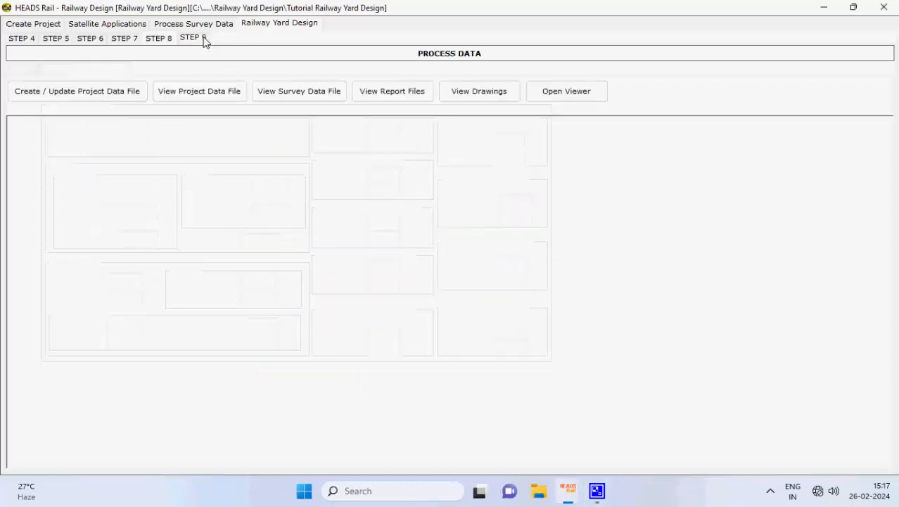
click(134, 87)
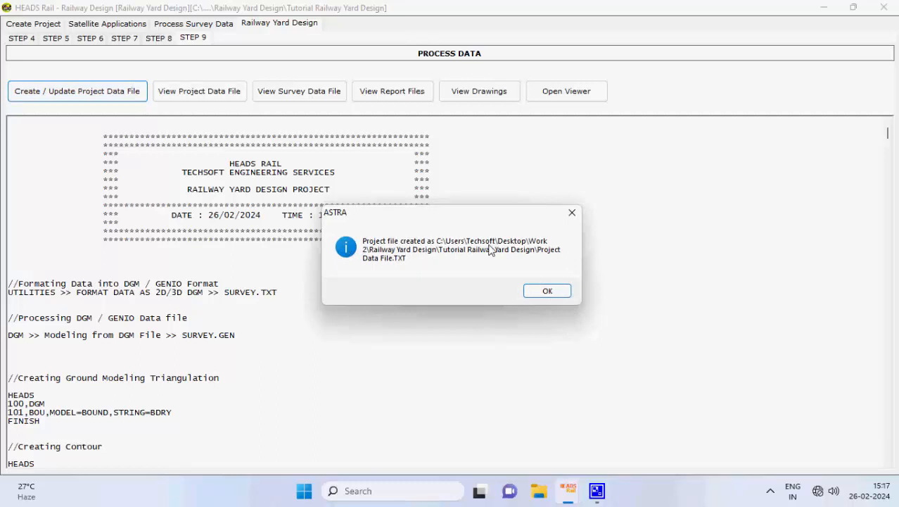
click(539, 291)
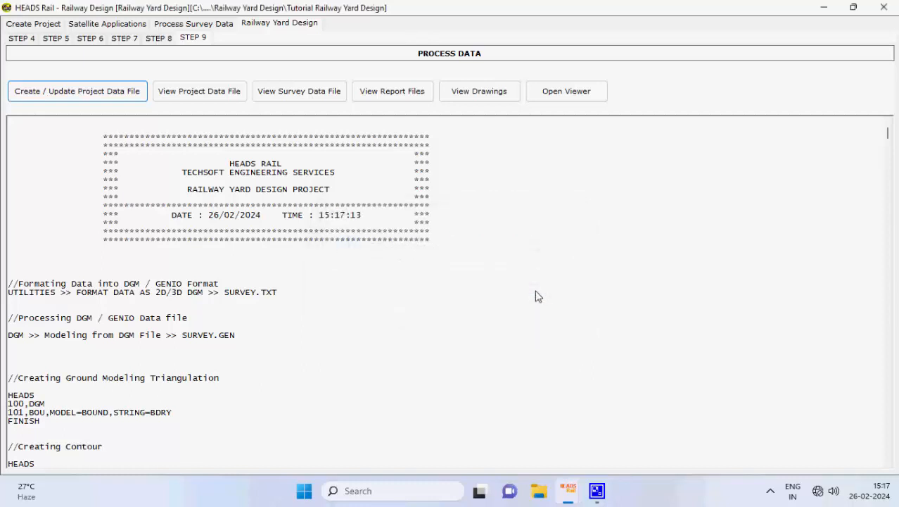
- View the project data file and the survey data file SURVEY.txt, closing each one after viewing
click(218, 93)
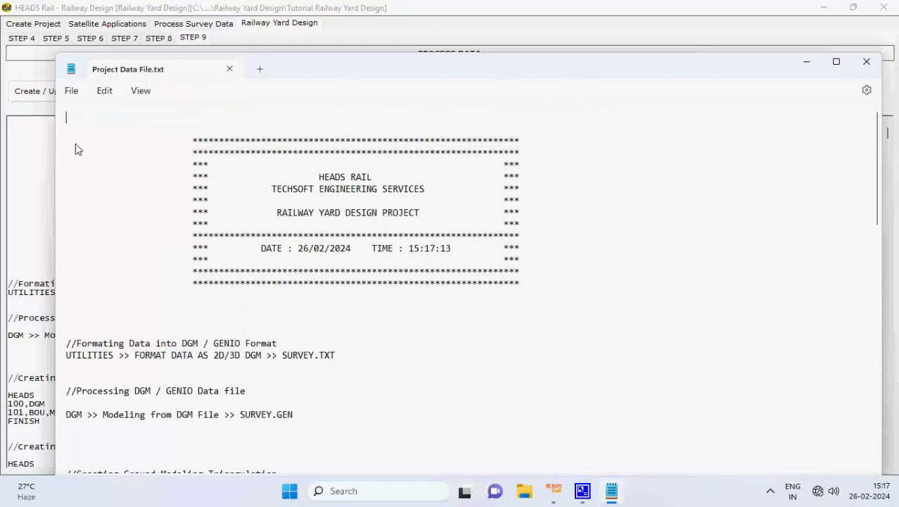
drag(56, 148, 279, 175)
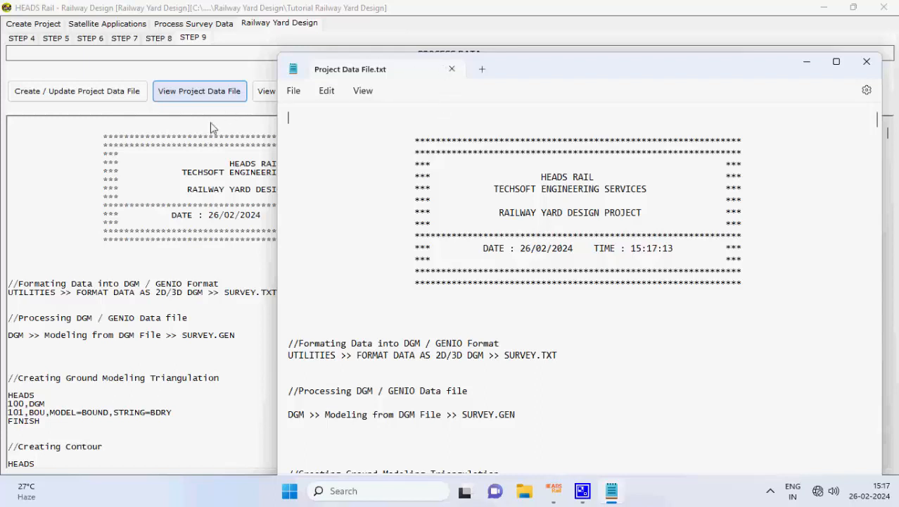
click(452, 69)
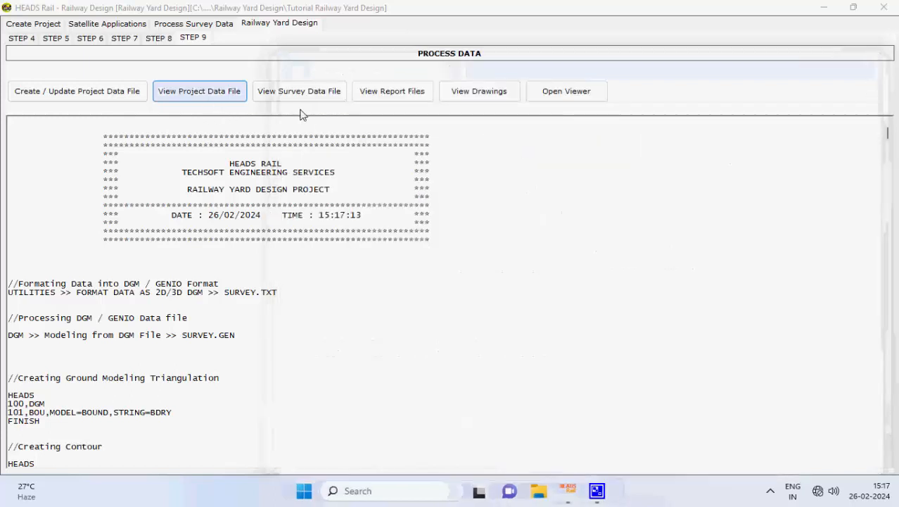
click(306, 103)
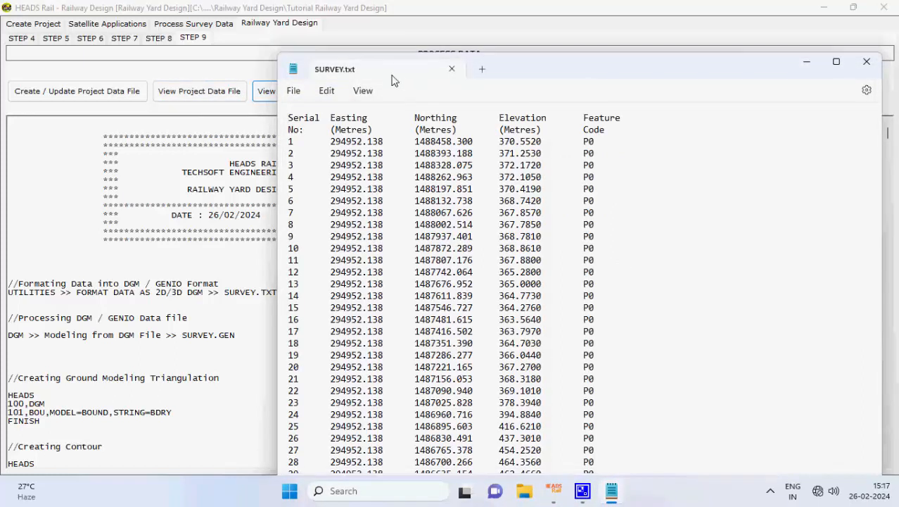
click(453, 70)
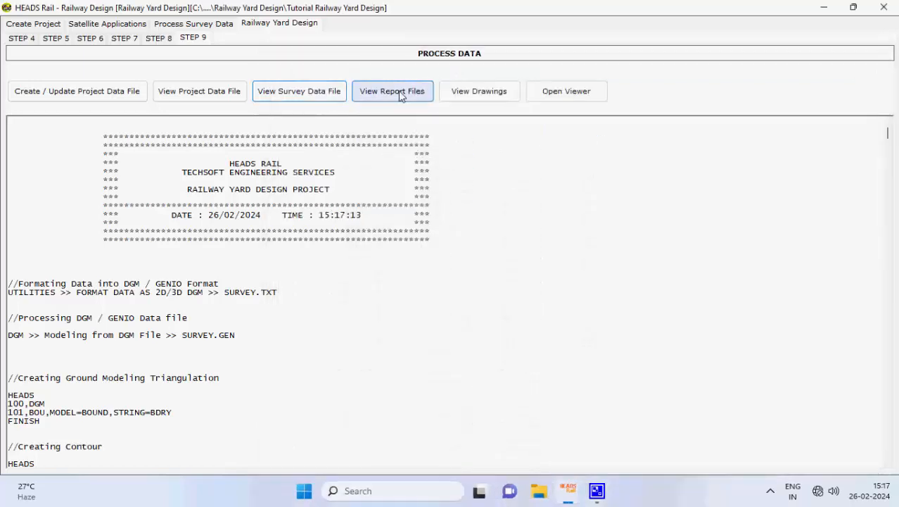
- Look through the processed reports for horizontal alignment, offsets, vertical alignment, cross sections and M001 volume, and close the report viewer
click(400, 95)
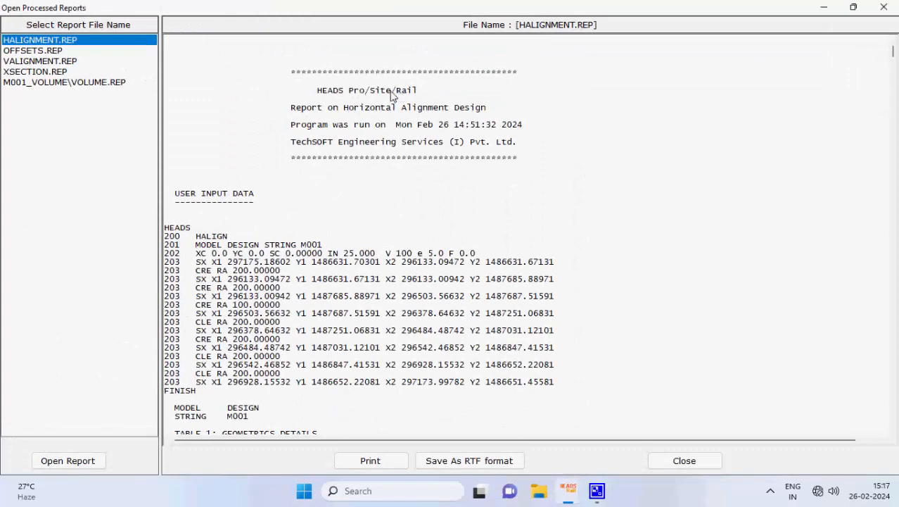
click(69, 52)
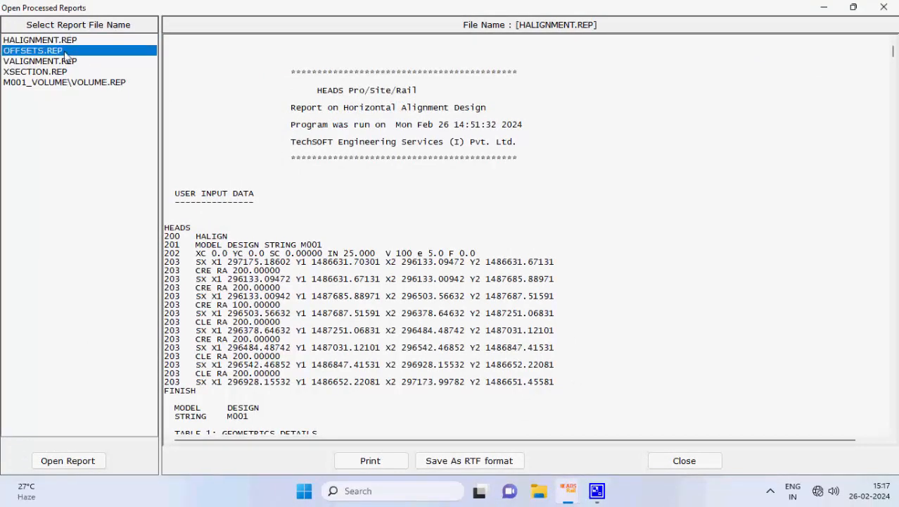
click(67, 62)
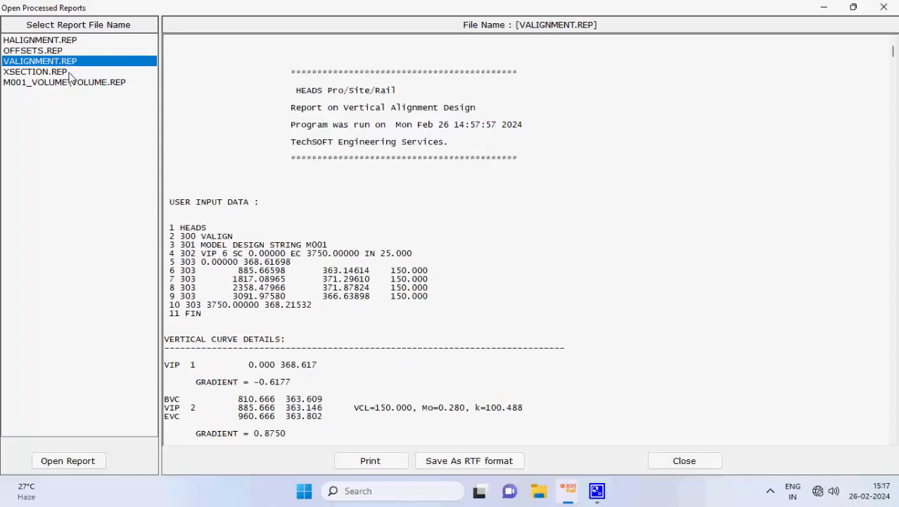
click(68, 72)
click(74, 82)
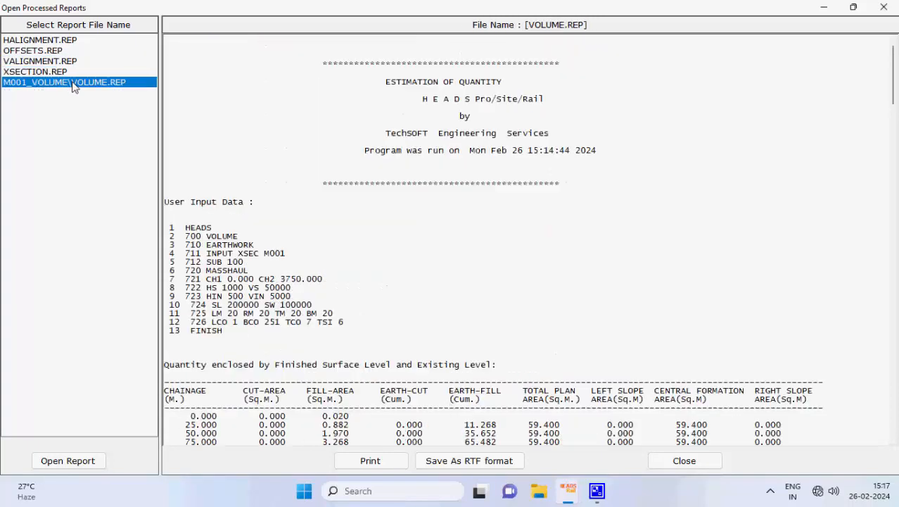
click(81, 42)
click(885, 7)
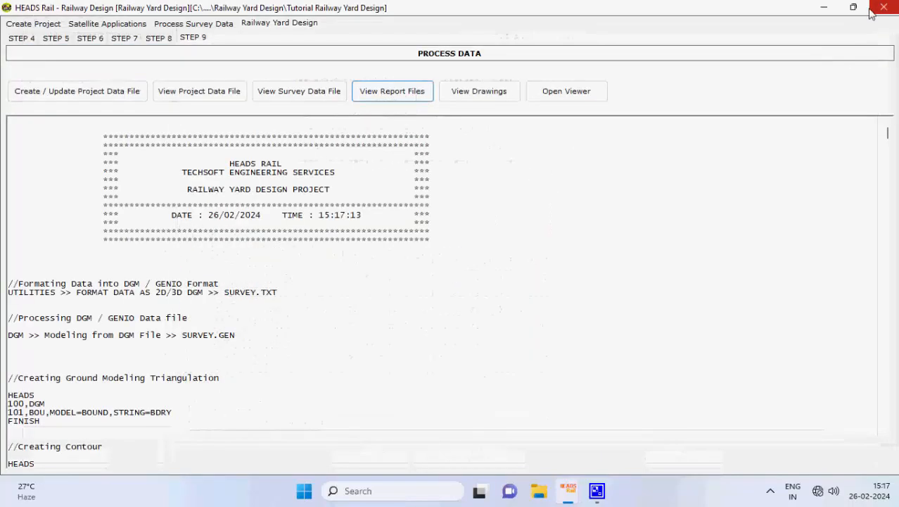
- Open all design drawings in HEADS Viewer, examine HAR, LSEC_M001, PLAN1 and the first two M001 cross section sheets, and close without saving
click(479, 93)
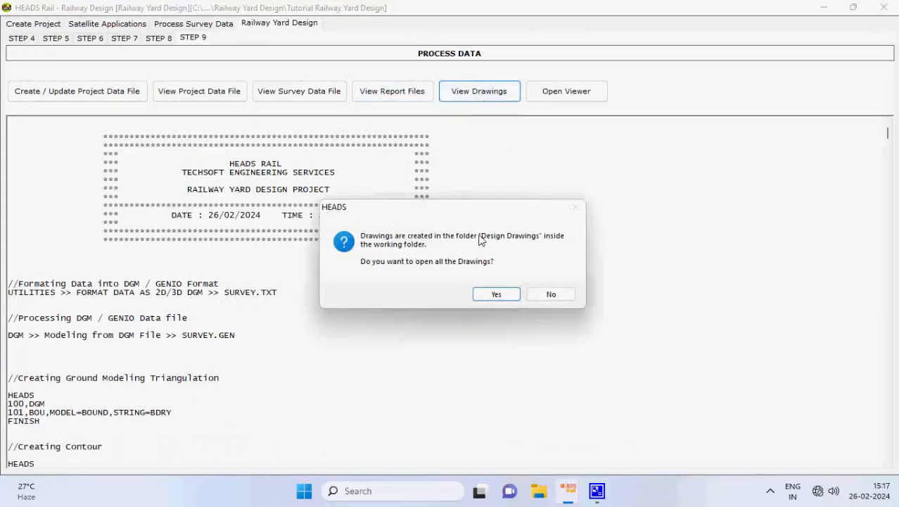
click(494, 297)
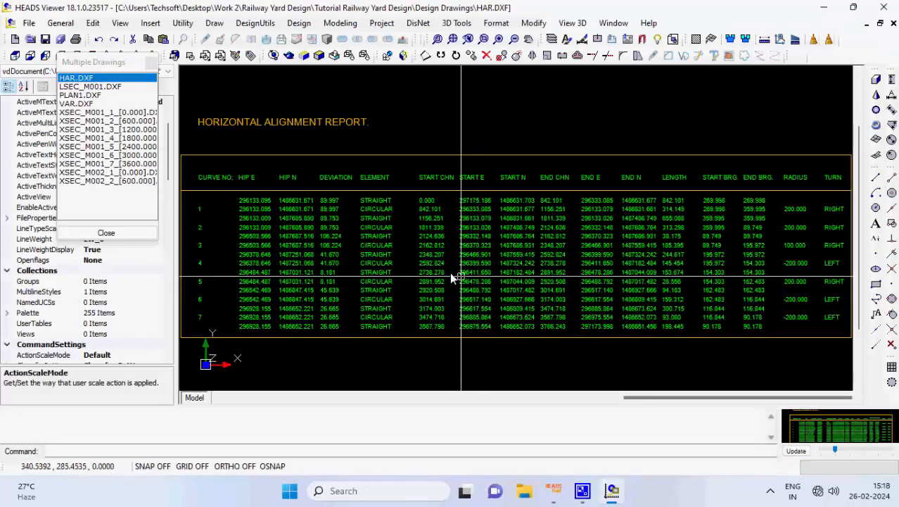
click(100, 87)
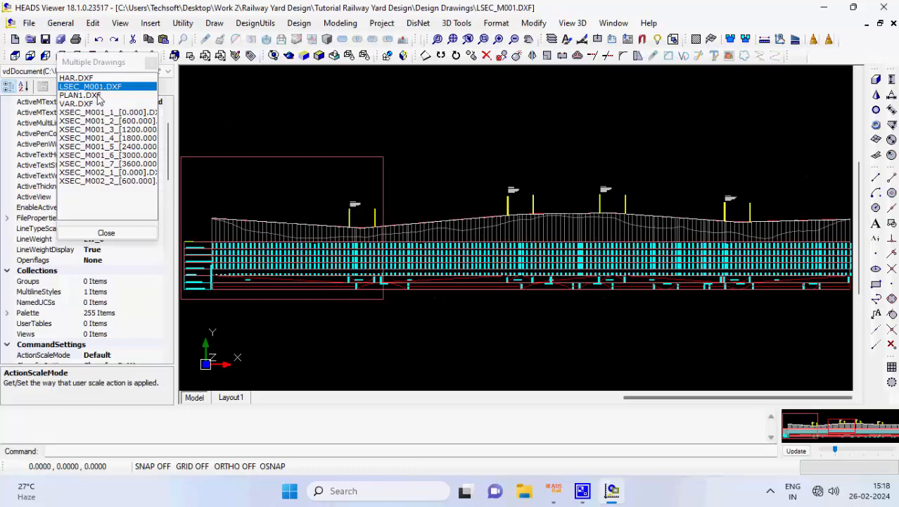
click(99, 96)
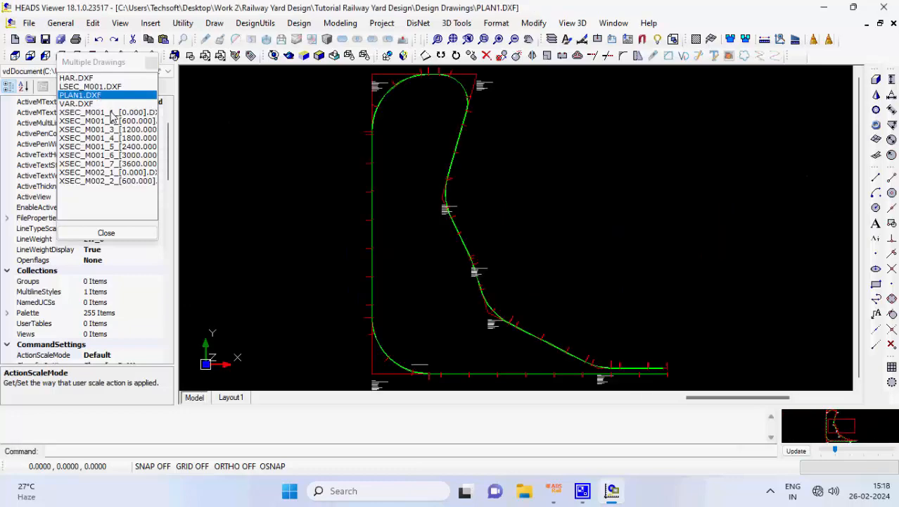
click(111, 112)
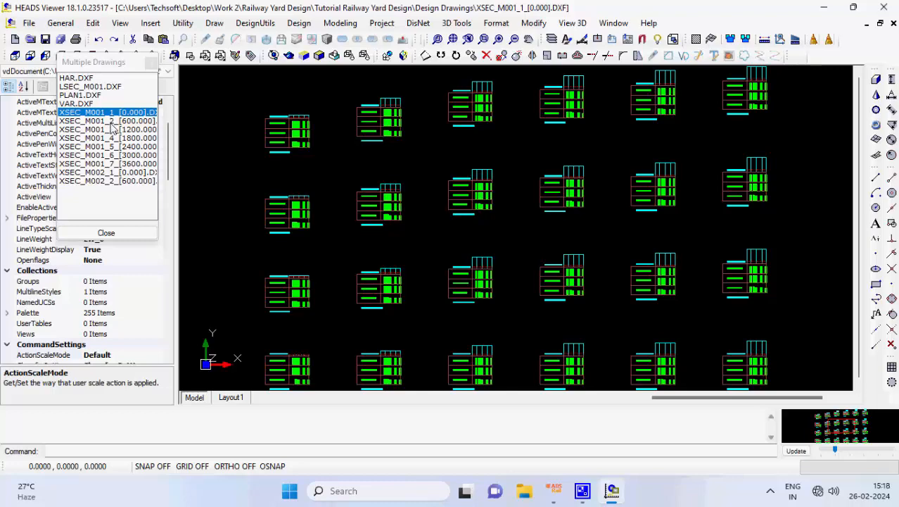
click(109, 121)
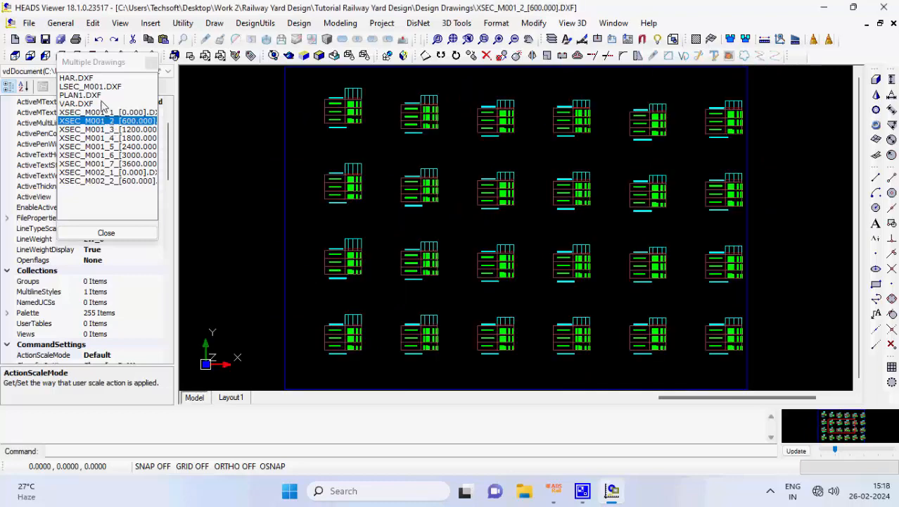
click(98, 97)
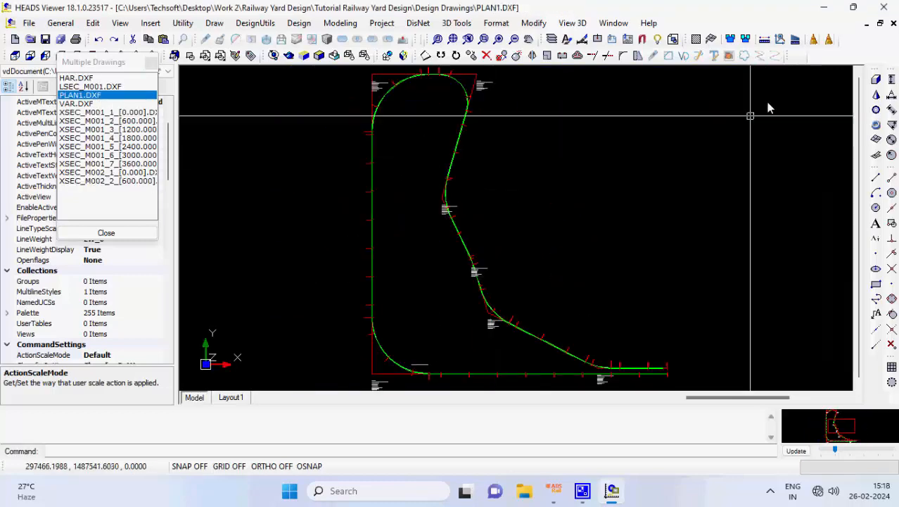
click(883, 7)
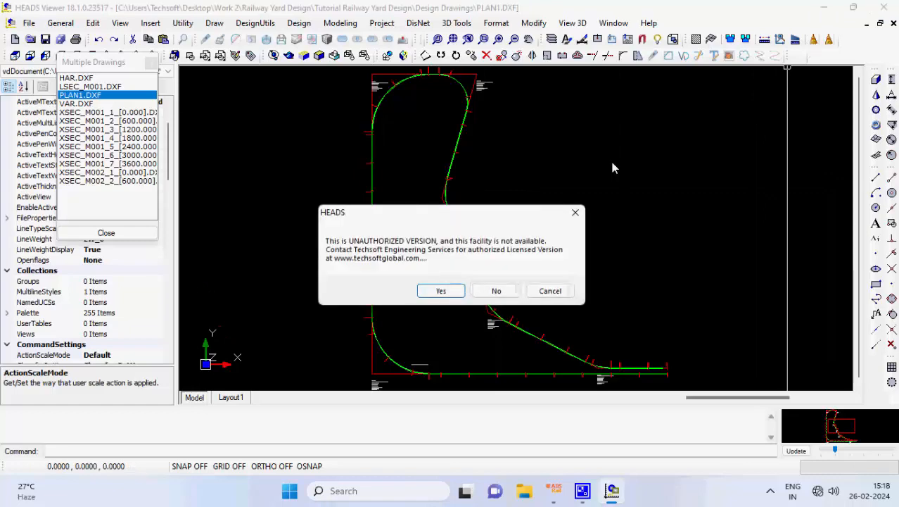
click(496, 291)
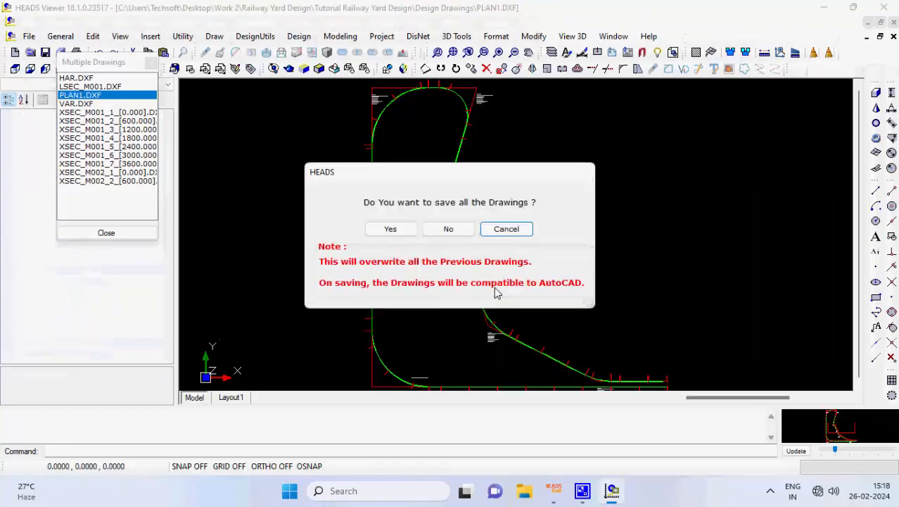
click(461, 231)
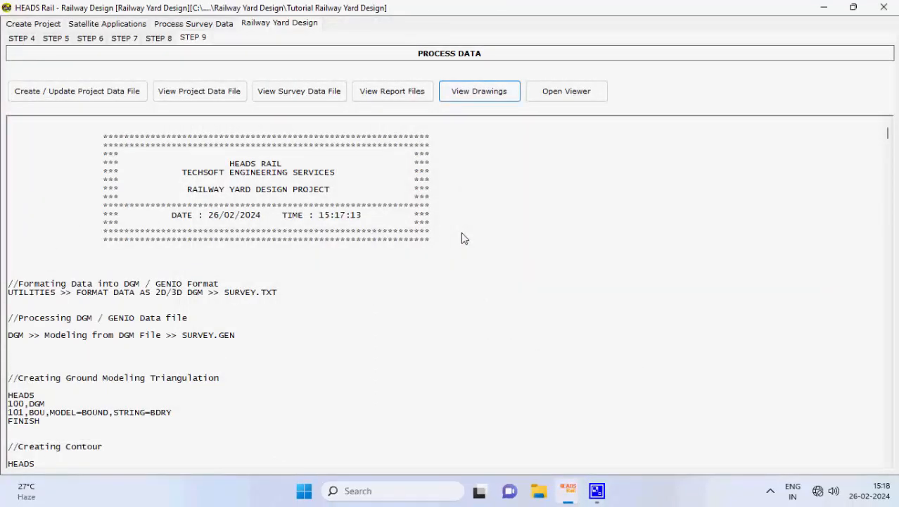
- Open HEADS Viewer with an empty drawing and close it again
click(584, 92)
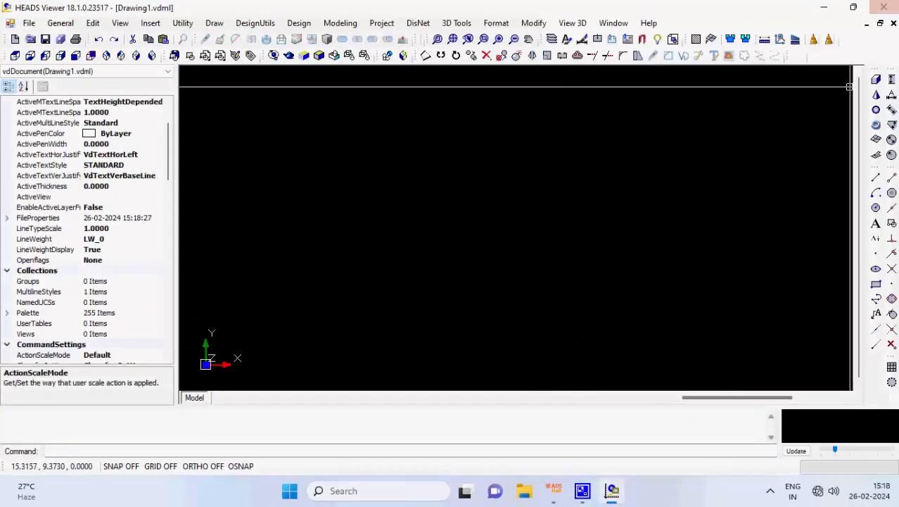
click(872, 10)
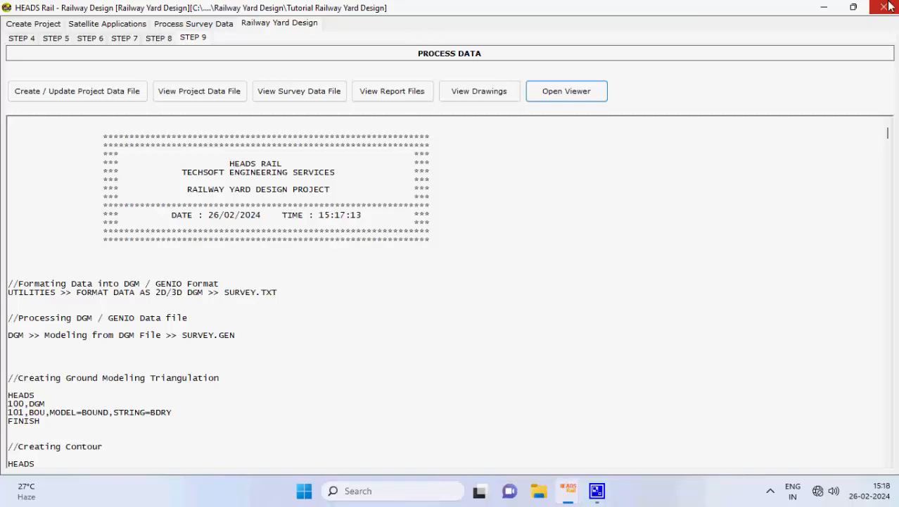
- Close the railway yard design project, saving the project data file on exit
click(884, 7)
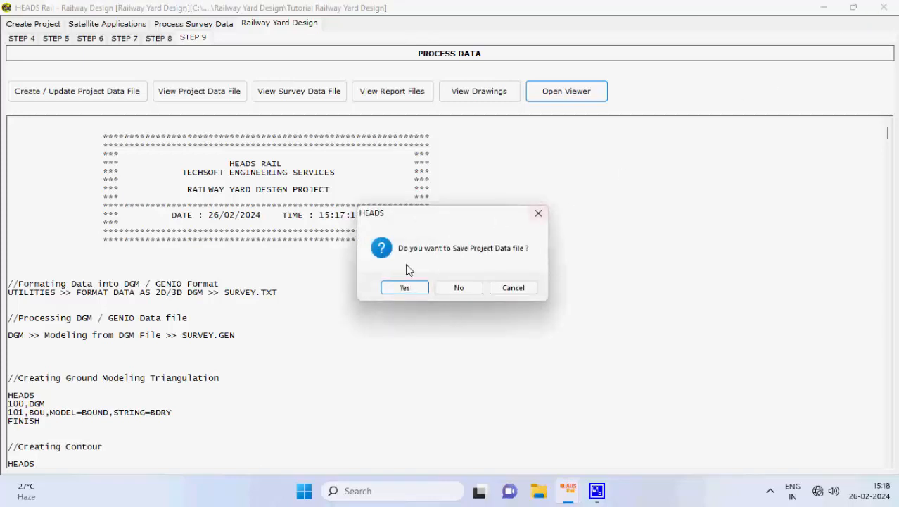
click(403, 287)
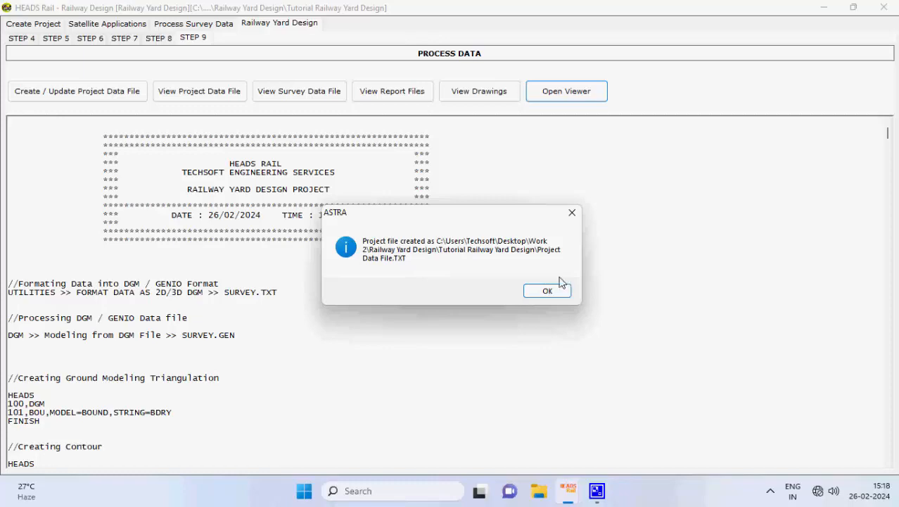
click(545, 291)
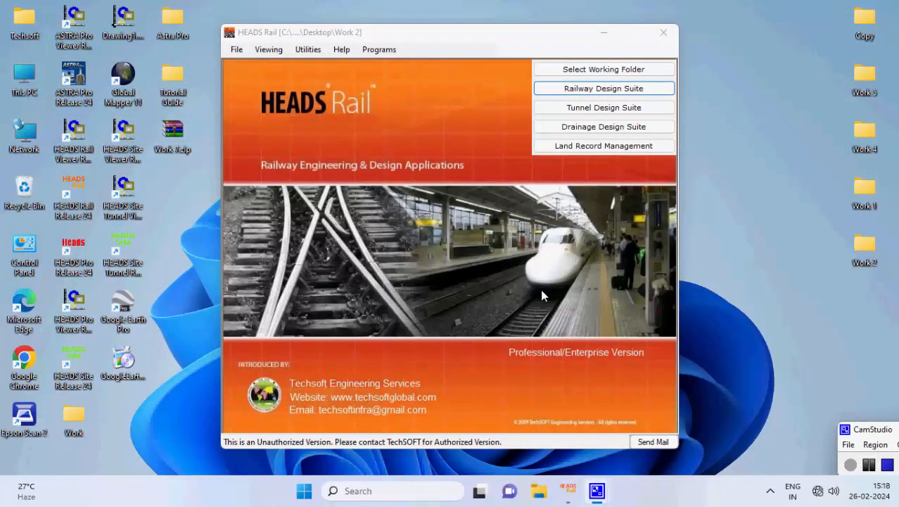